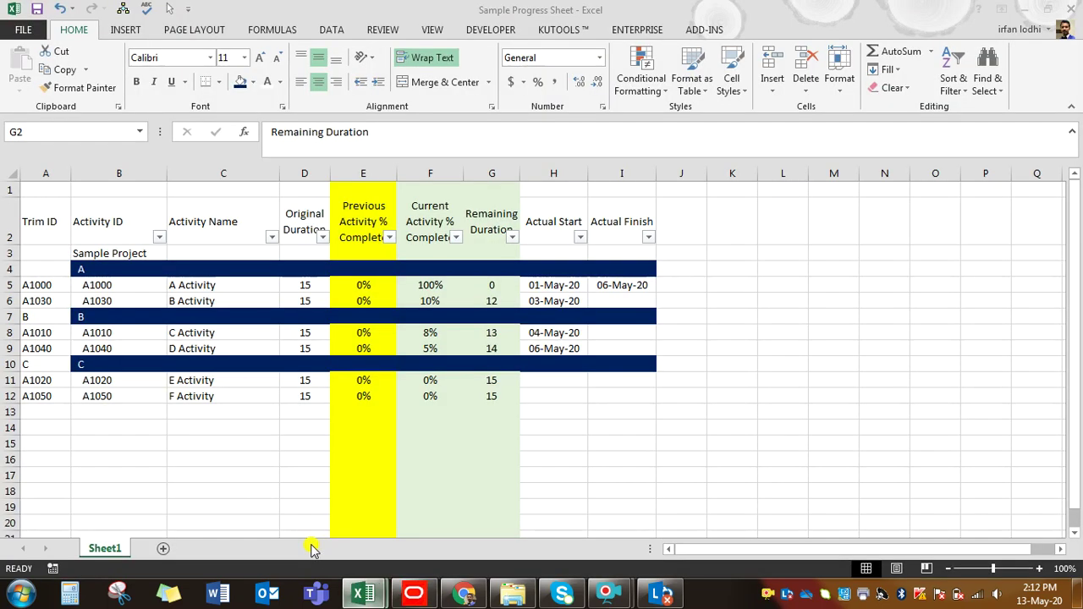
Step: Select the progress table from Activity ID to Actual Finish and compare it with the activity list in Primavera P6
{"action": "left_click", "coordinate": [93, 214]}
{"action": "left_click_drag", "start_coordinate": [184, 218], "coordinate": [631, 403]}
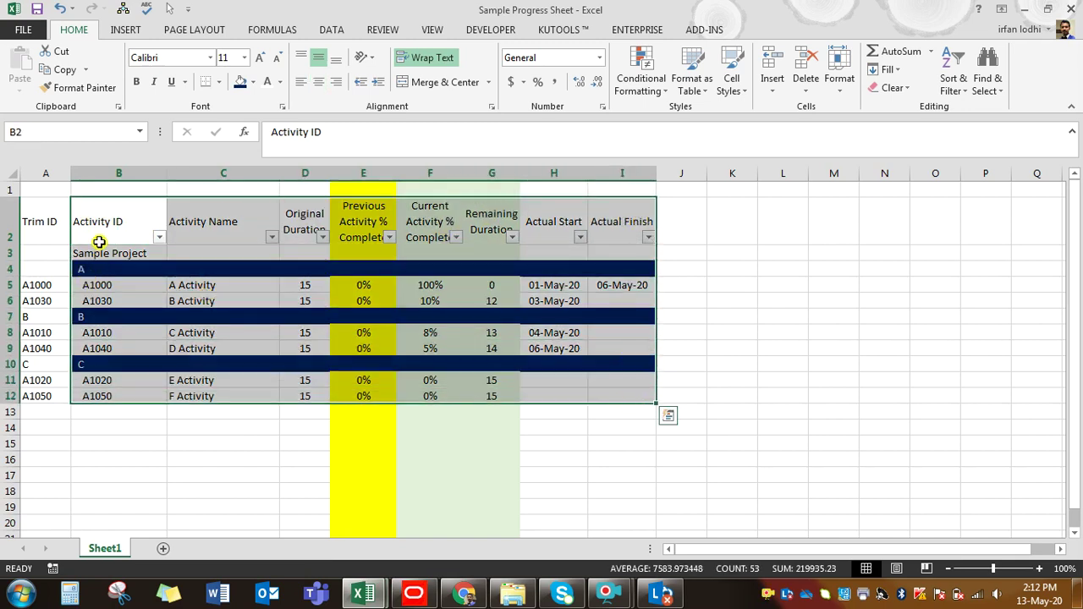
{"action": "left_click", "coordinate": [414, 594]}
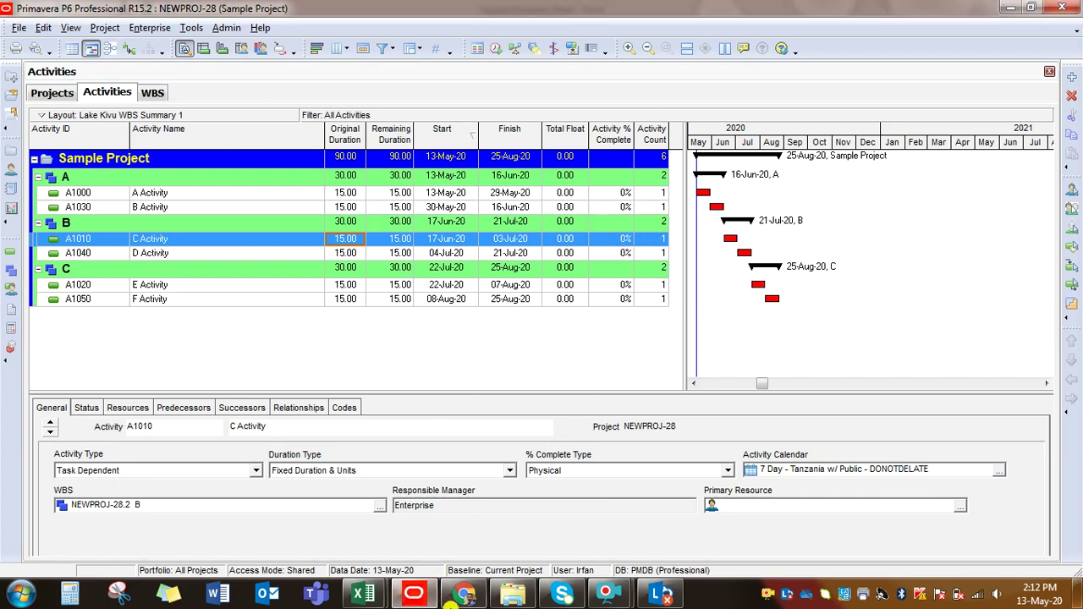
{"action": "mouse_move", "coordinate": [364, 595]}
{"action": "left_click", "coordinate": [296, 537]}
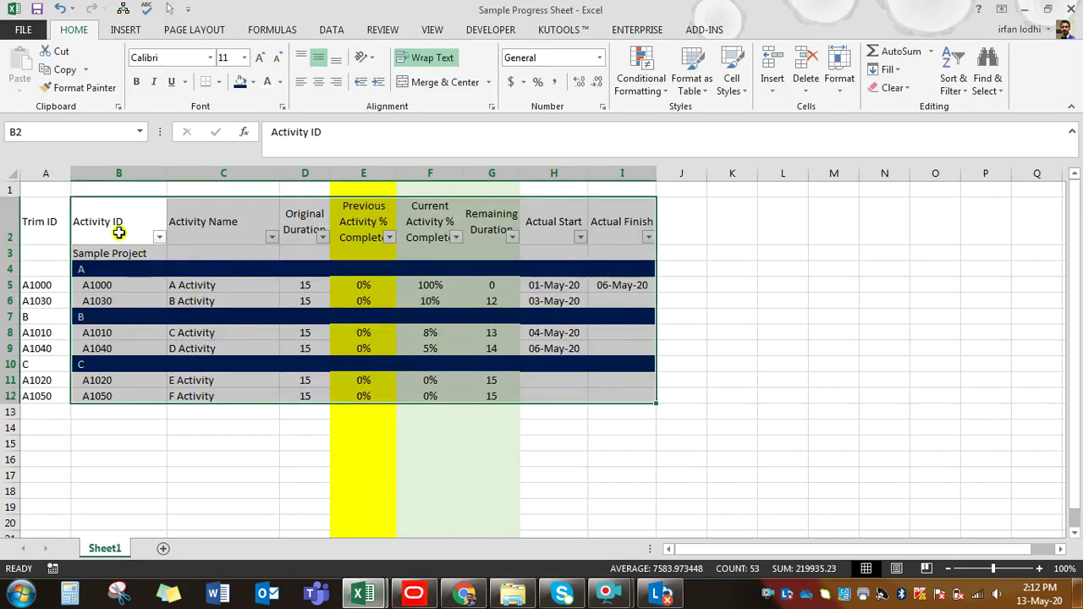
Step: Review the progress sheet's column headers for Activity ID, previous and current percent complete, Remaining Duration, Actual Start and Actual Finish
{"action": "left_click", "coordinate": [92, 216]}
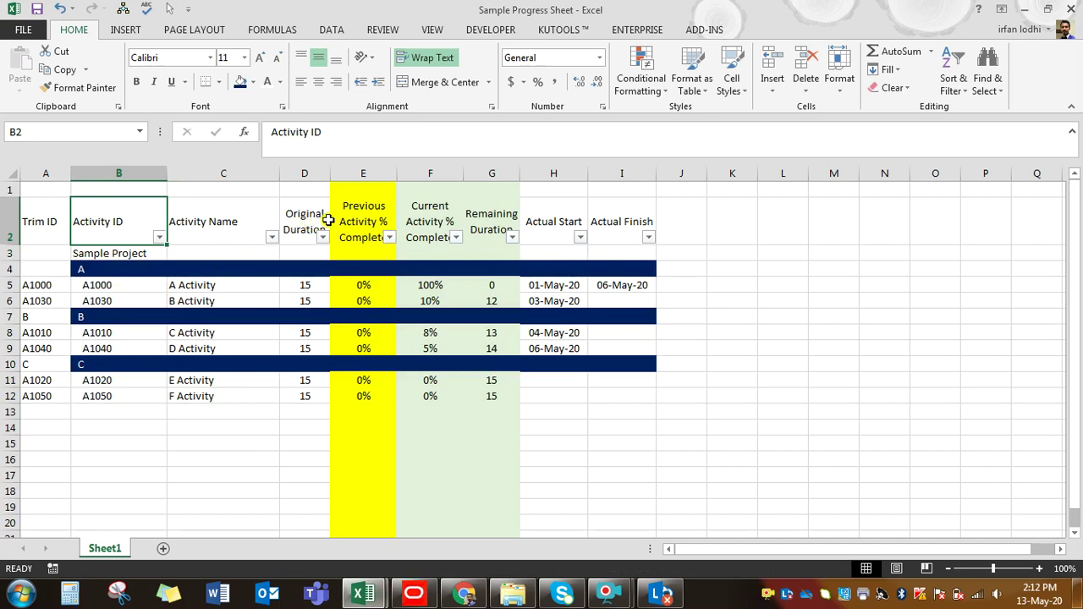
{"action": "left_click", "coordinate": [427, 219]}
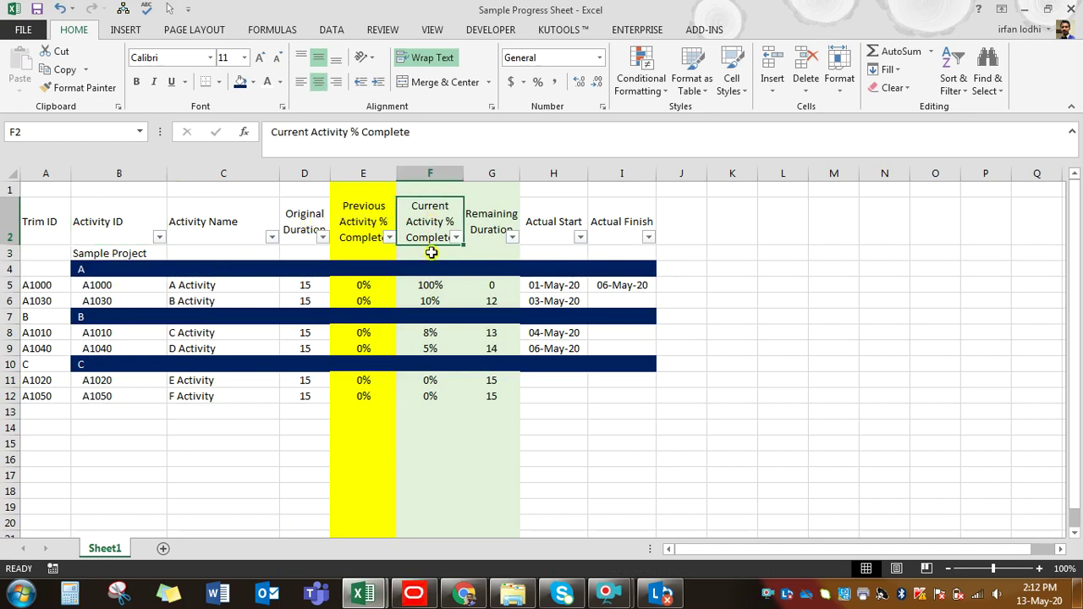
{"action": "left_click", "coordinate": [362, 226]}
{"action": "left_click_drag", "start_coordinate": [370, 225], "coordinate": [362, 396]}
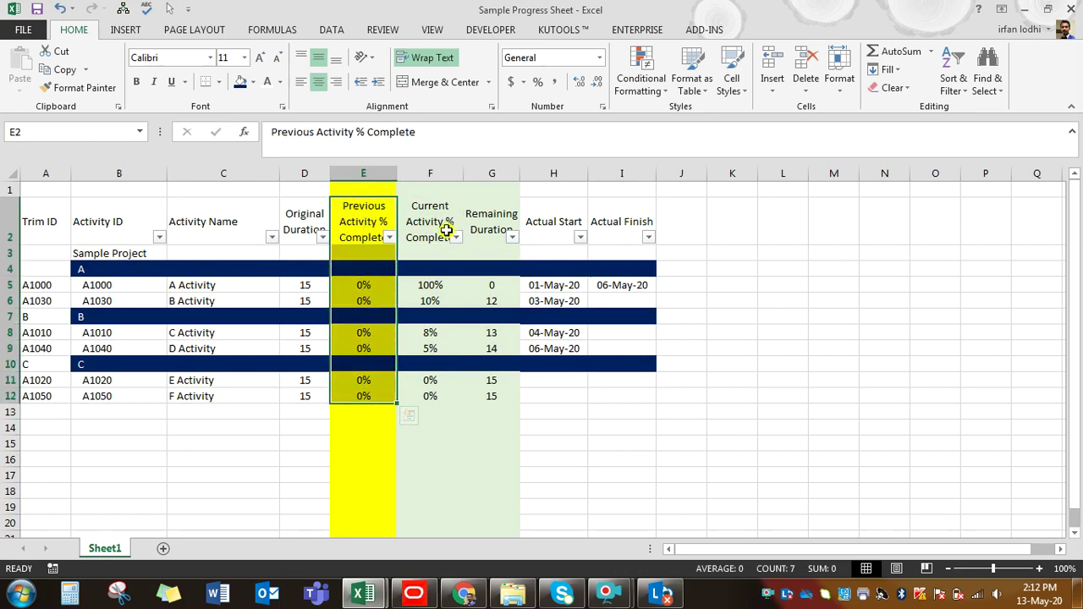
{"action": "left_click", "coordinate": [436, 223]}
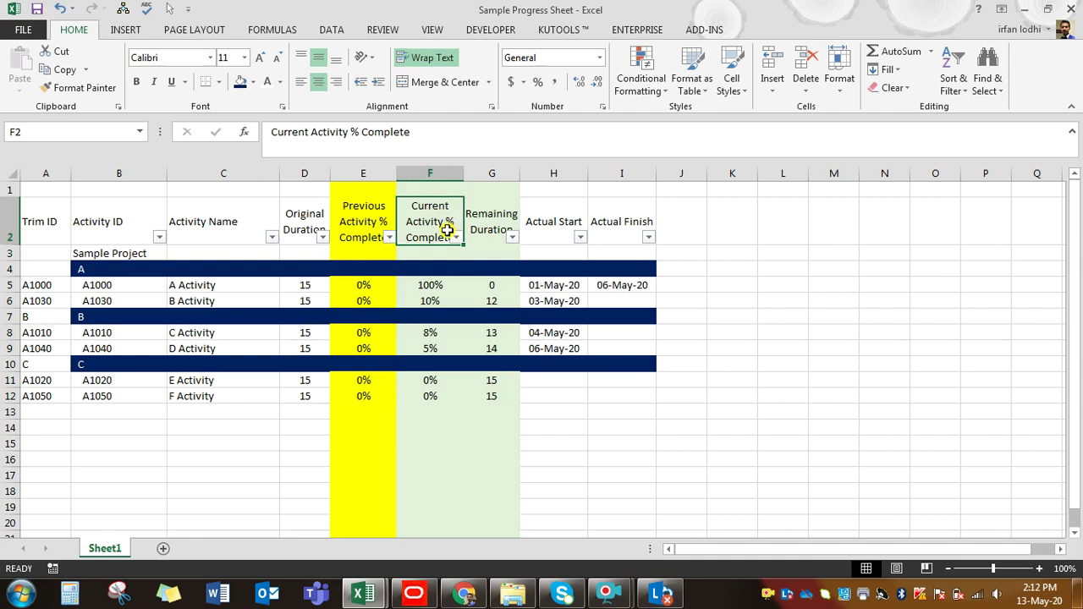
{"action": "left_click", "coordinate": [491, 212]}
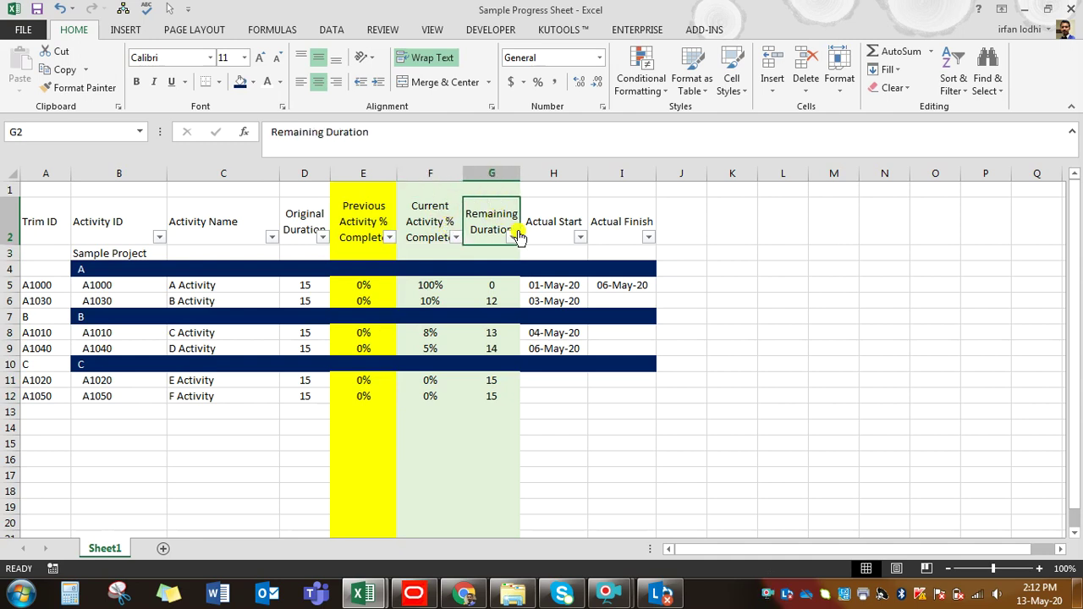
{"action": "left_click", "coordinate": [524, 222]}
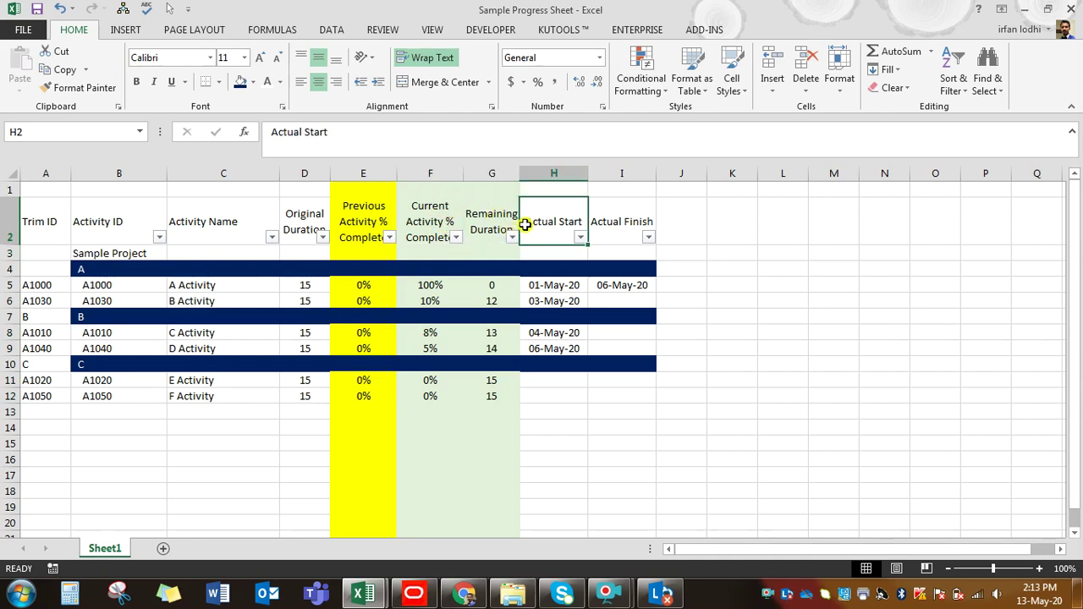
{"action": "left_click", "coordinate": [613, 228]}
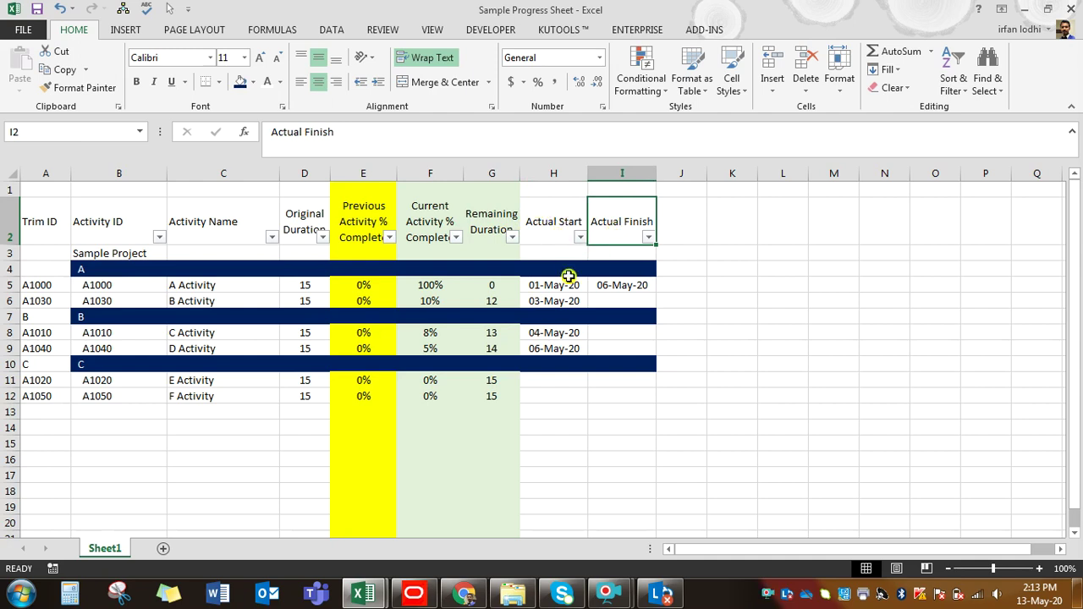
Step: Switch to Primavera P6 to view the Sample Project schedule, and return to the Sample Progress Sheet workbook
{"action": "left_click", "coordinate": [414, 594]}
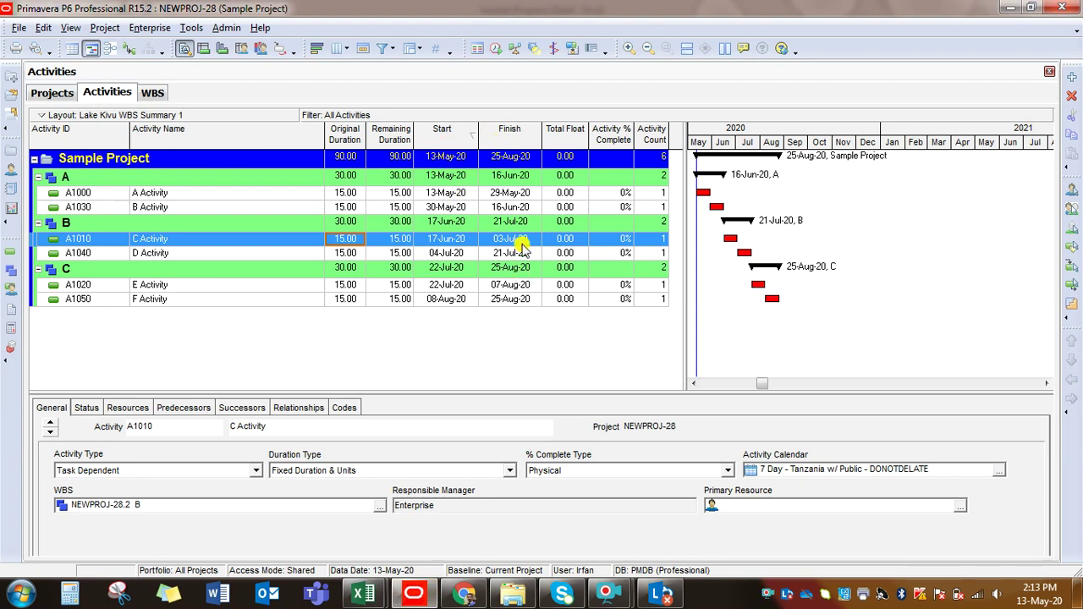
{"action": "left_click", "coordinate": [363, 594]}
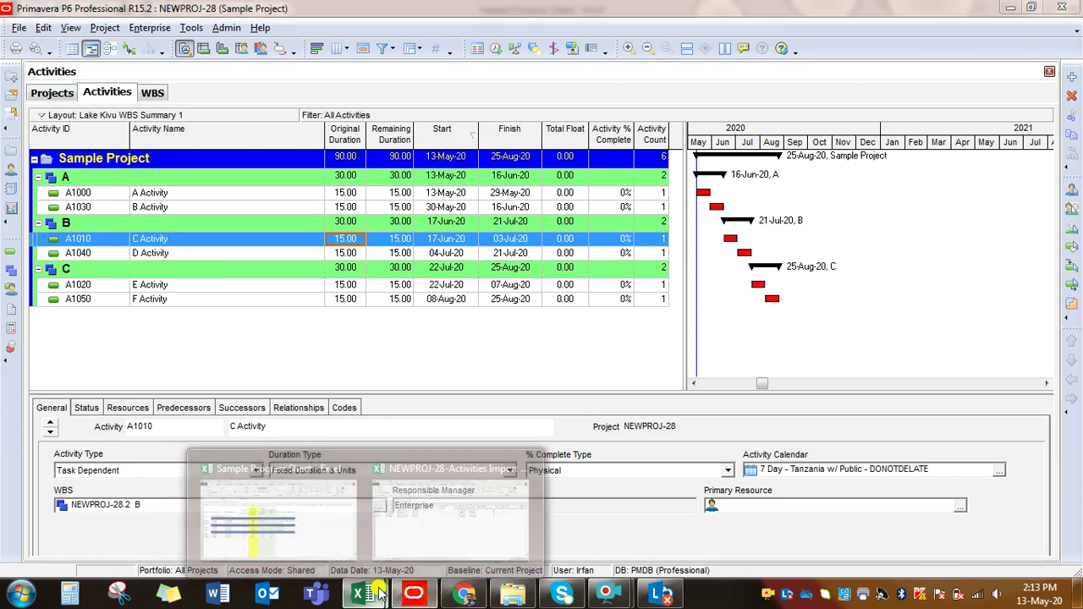
{"action": "left_click", "coordinate": [302, 516]}
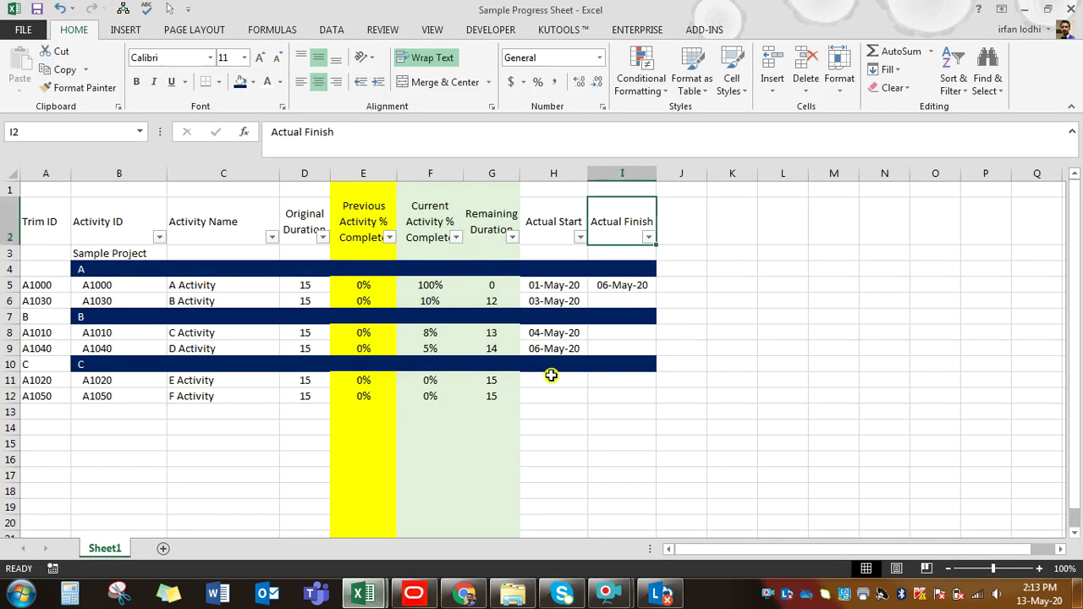
Step: Examine A Activity's ID, name, previous and current percent complete, and actual start and finish dates in row 5
{"action": "left_click", "coordinate": [119, 284]}
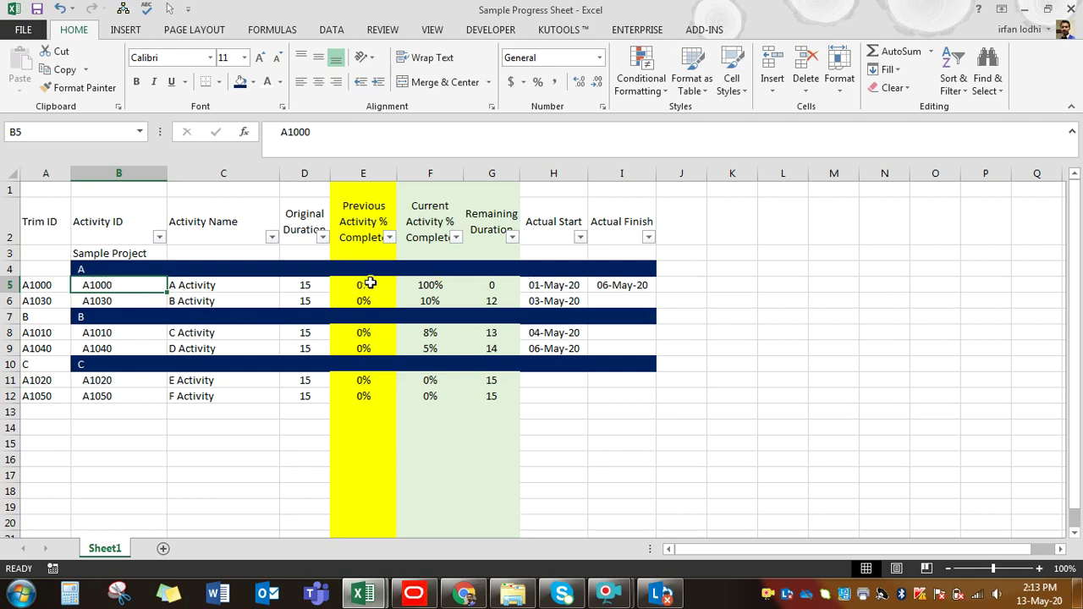
{"action": "left_click", "coordinate": [234, 284]}
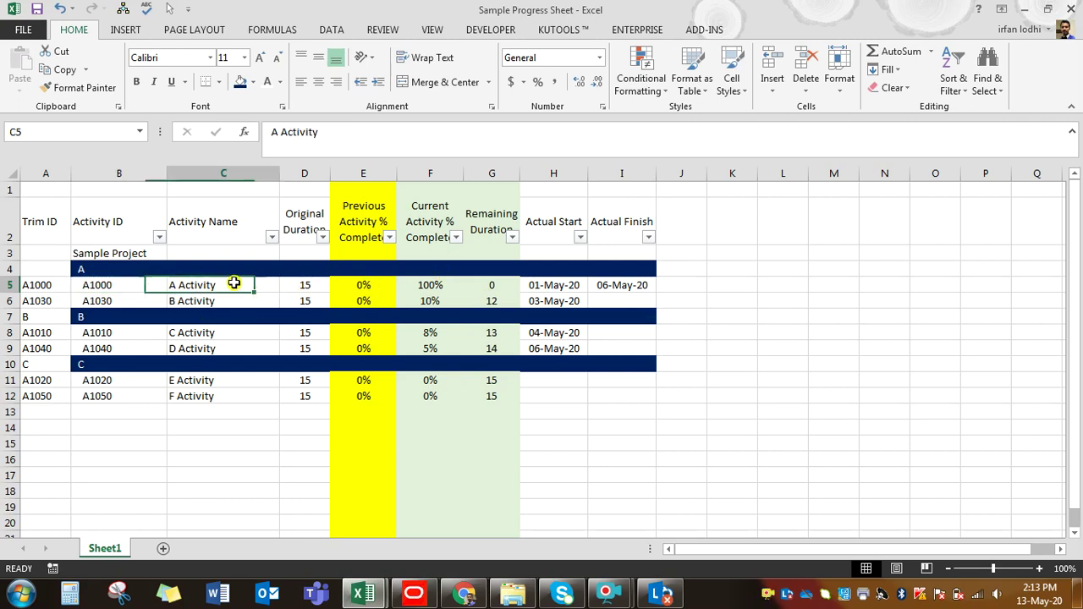
{"action": "left_click", "coordinate": [363, 288]}
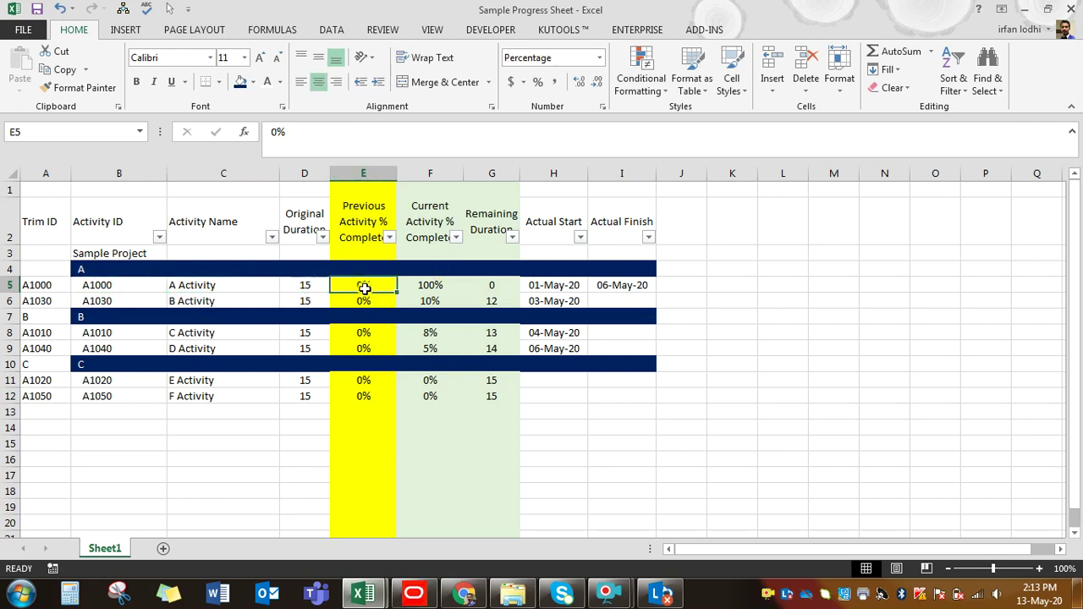
{"action": "left_click", "coordinate": [429, 291]}
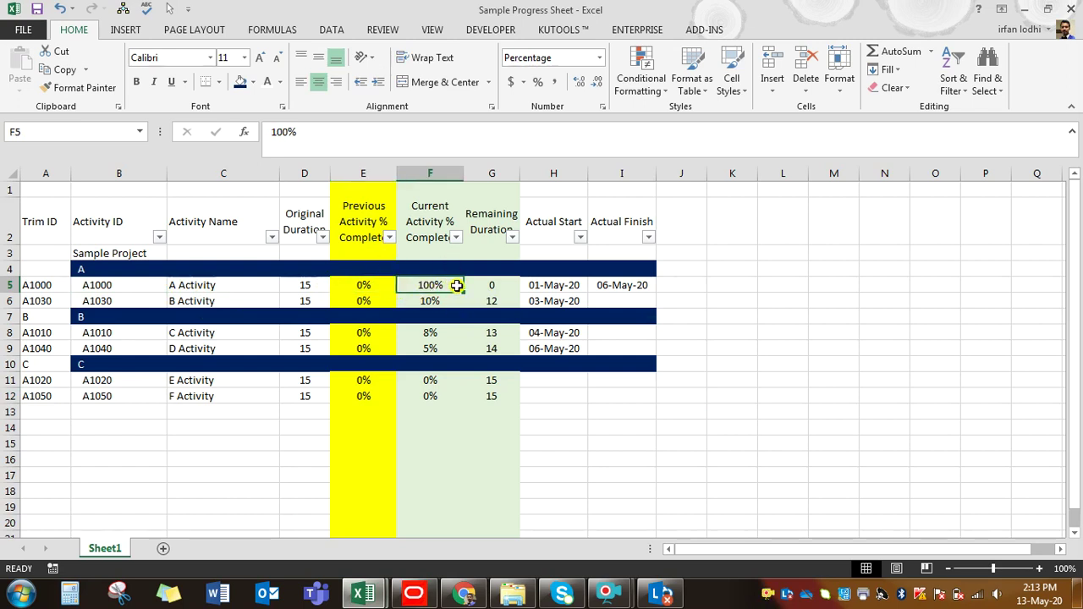
{"action": "left_click", "coordinate": [541, 283]}
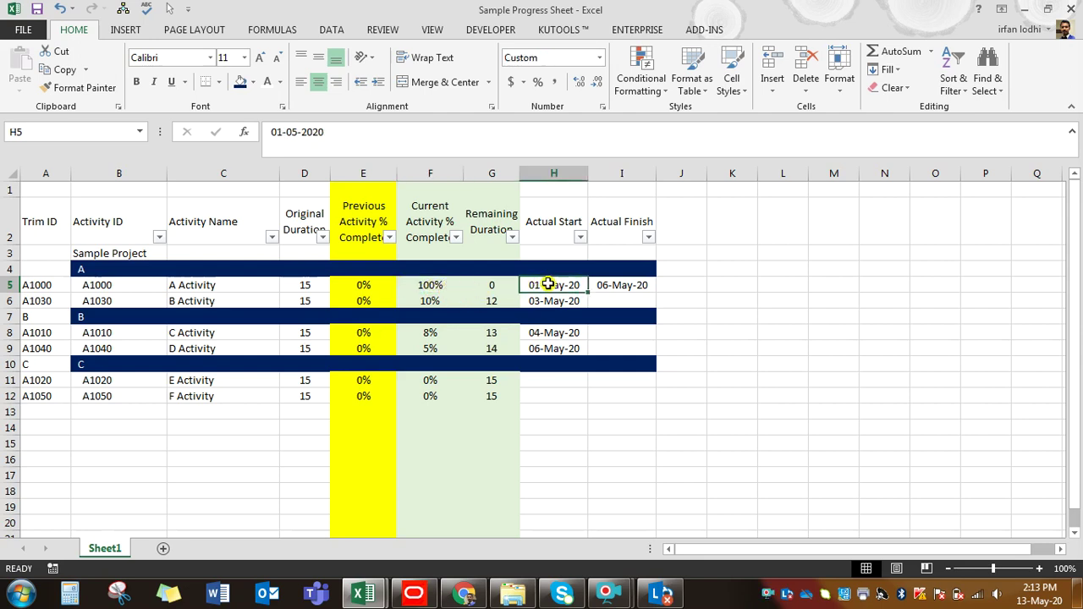
{"action": "left_click", "coordinate": [625, 285]}
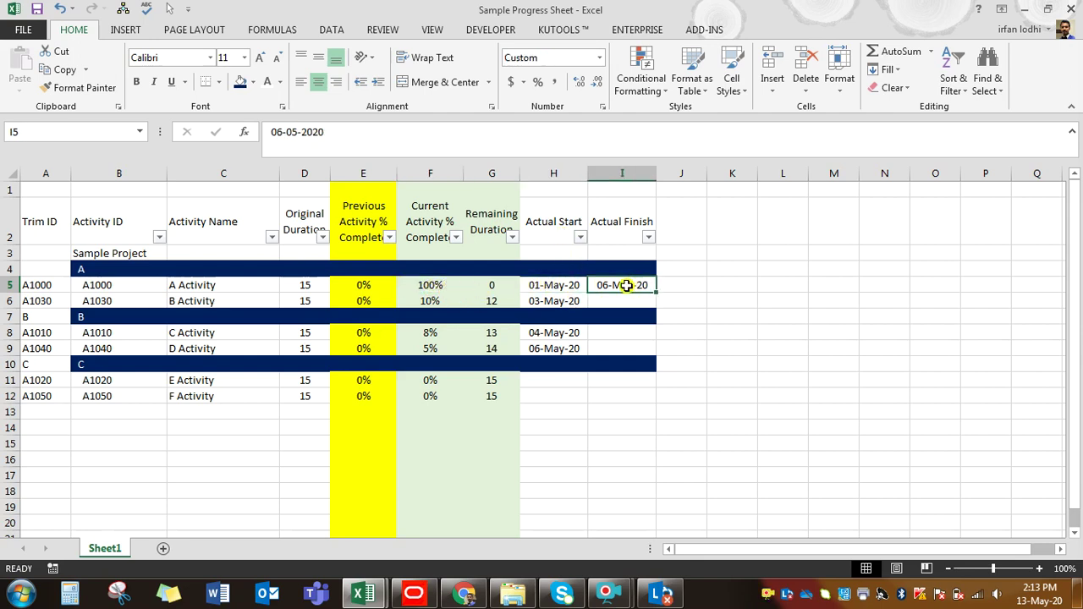
Step: Examine the current percent complete and actual start dates of B Activity, C Activity and D Activity
{"action": "left_click", "coordinate": [223, 297]}
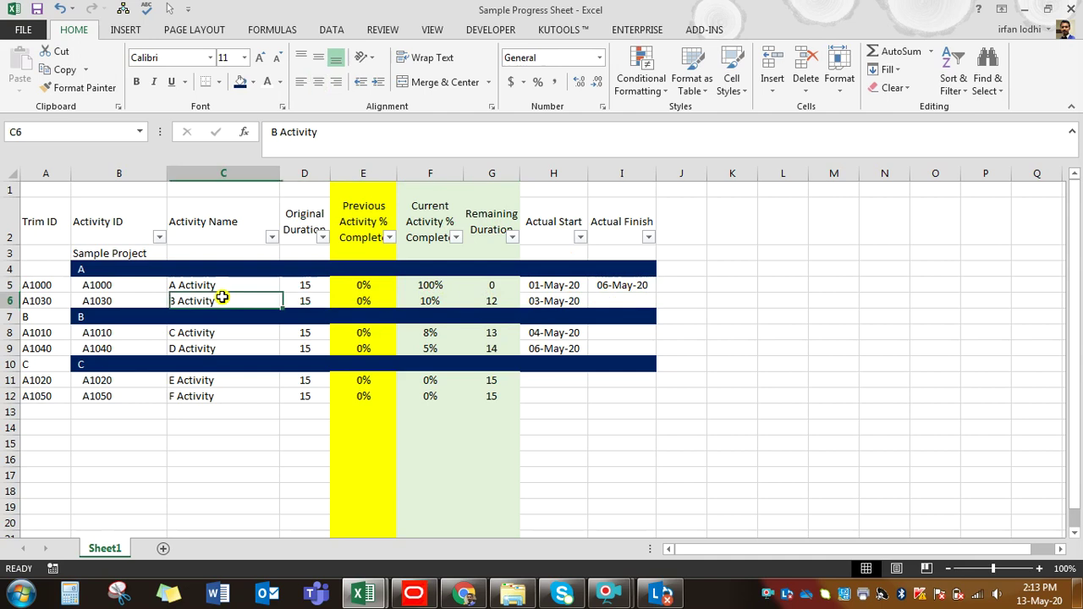
{"action": "left_click", "coordinate": [431, 304]}
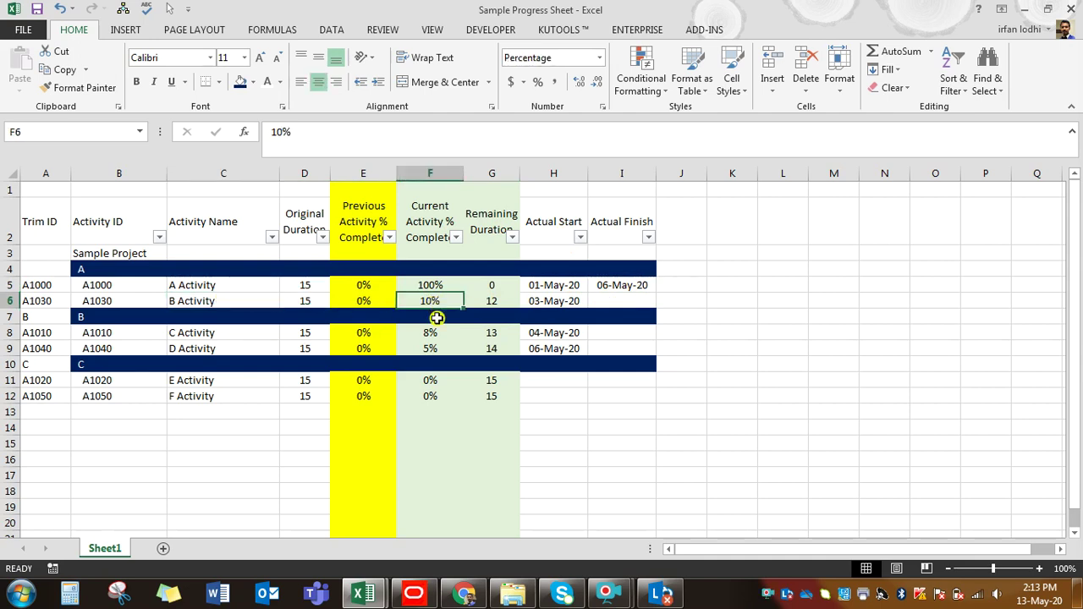
{"action": "left_click", "coordinate": [542, 305]}
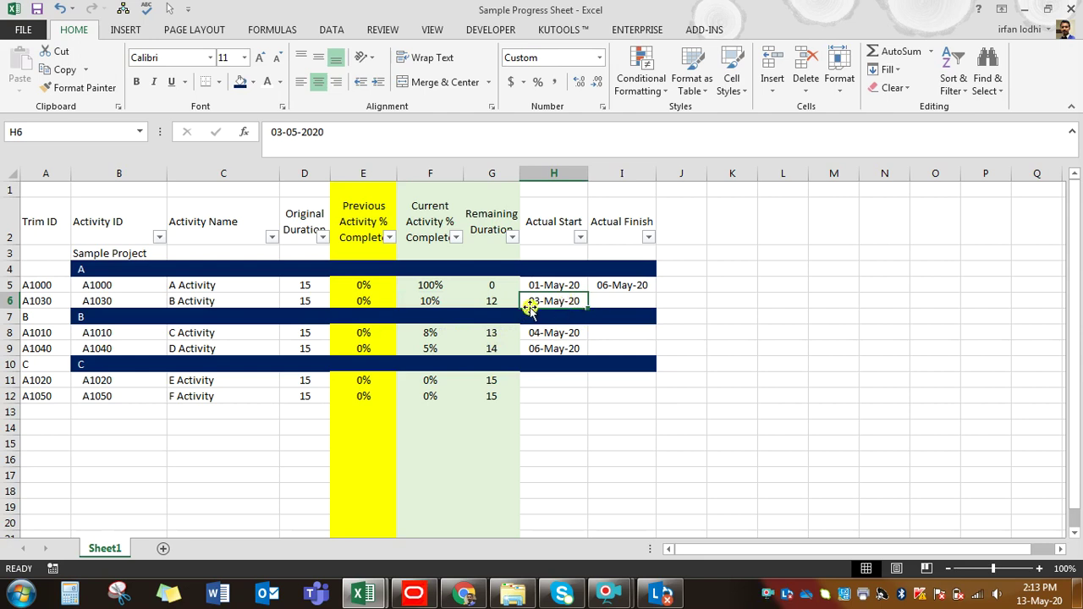
{"action": "left_click", "coordinate": [434, 335]}
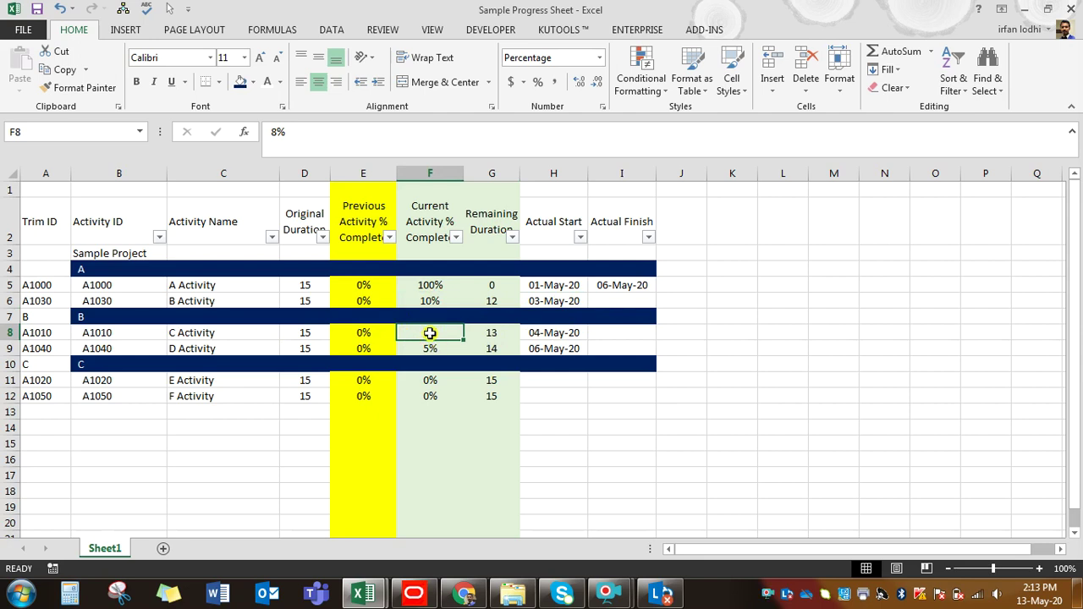
{"action": "left_click", "coordinate": [554, 330]}
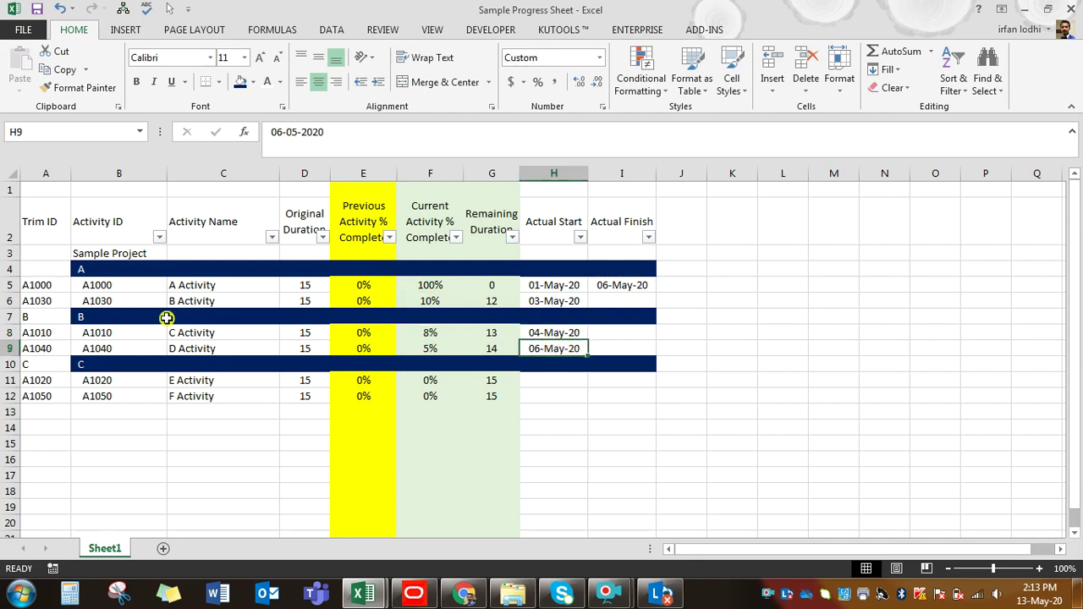
Step: Inspect the Activity ID text in cell B5 for leading spaces and check the matching Trim ID in A5
{"action": "left_click", "coordinate": [118, 278]}
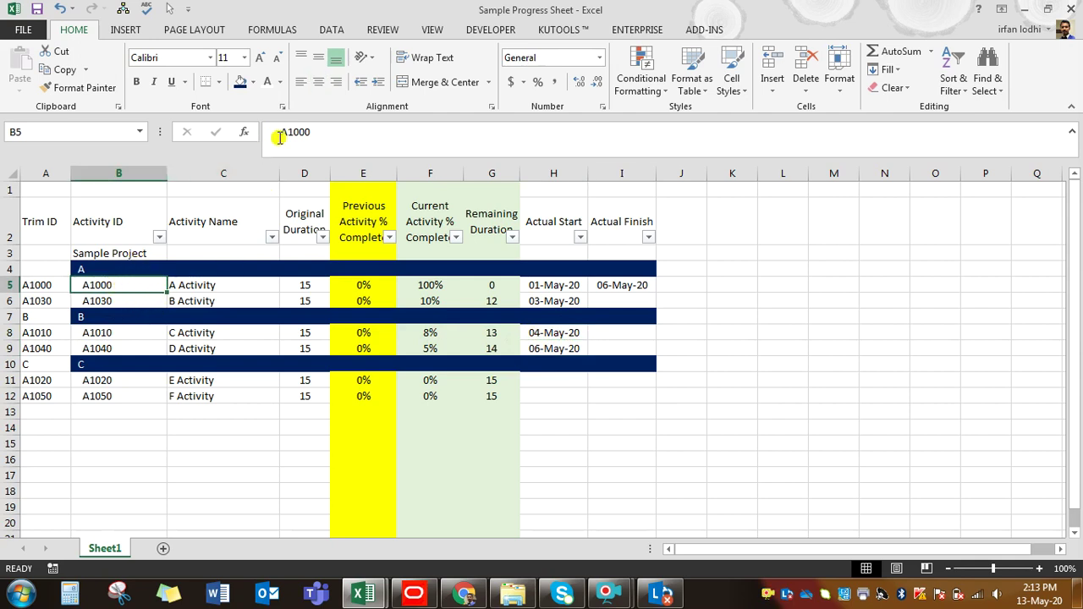
{"action": "left_click", "coordinate": [254, 134]}
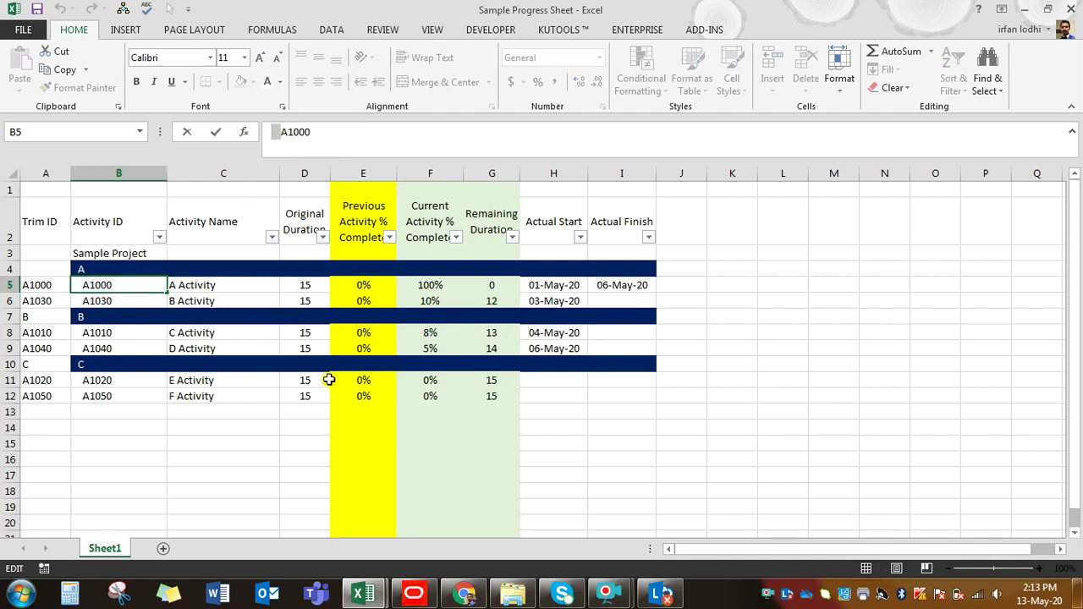
{"action": "key", "text": "Escape"}
{"action": "left_click", "coordinate": [49, 285]}
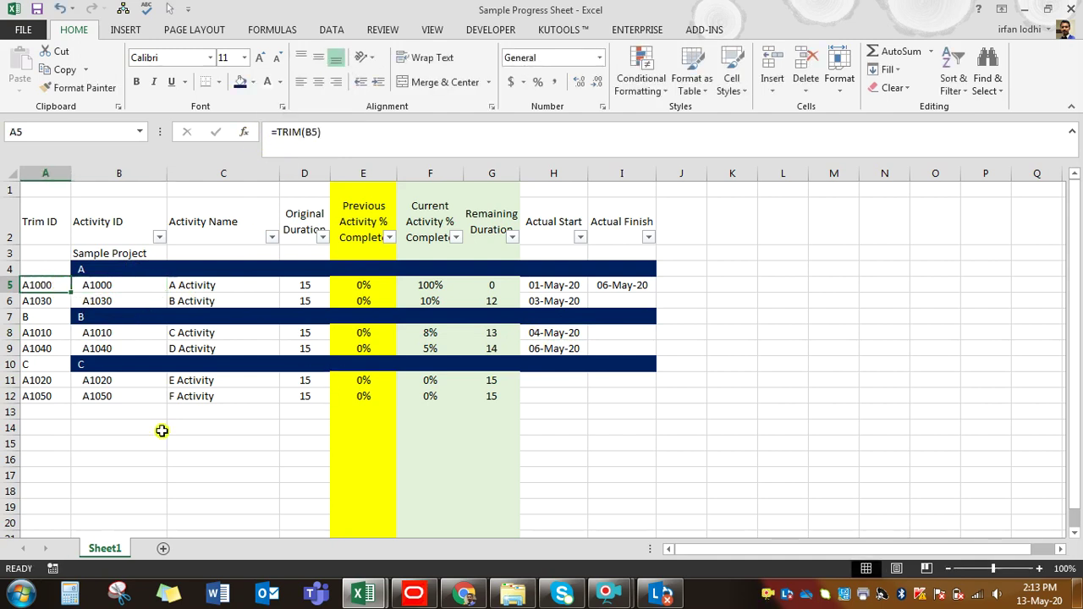
Step: View the TASK sheet in the NEWPROJ-28-Activities Import workbook, and return to the Sample Progress Sheet workbook
{"action": "left_click", "coordinate": [364, 593]}
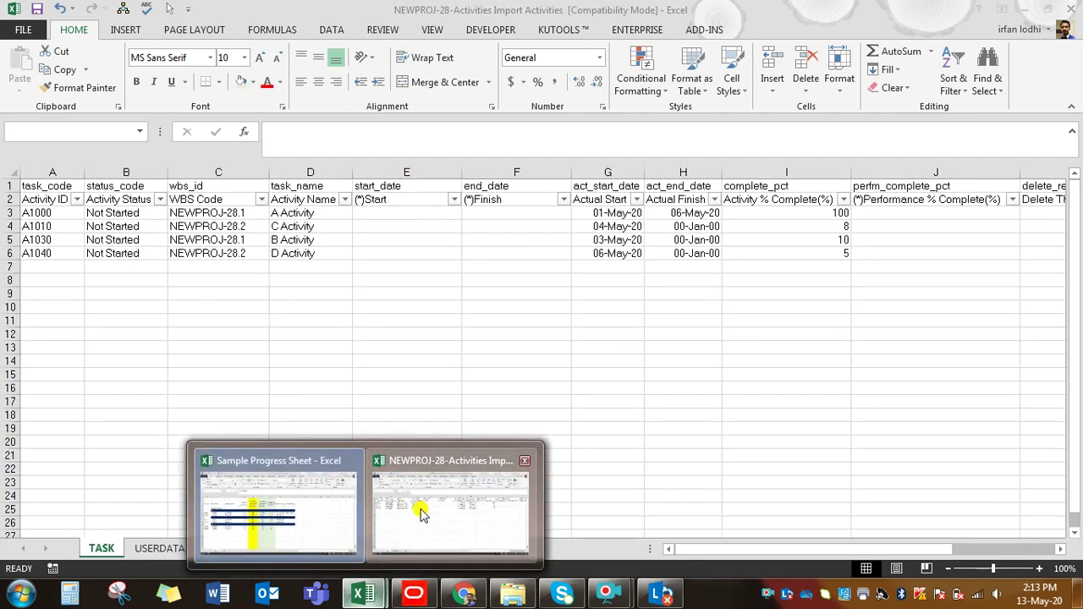
{"action": "left_click", "coordinate": [423, 511]}
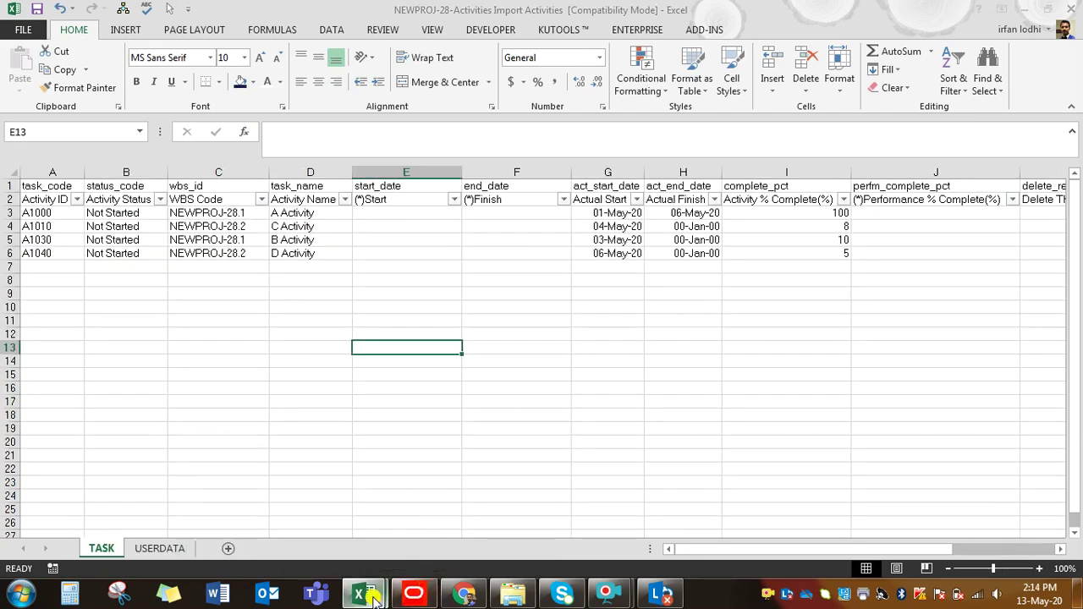
{"action": "left_click", "coordinate": [364, 593]}
{"action": "left_click", "coordinate": [310, 537]}
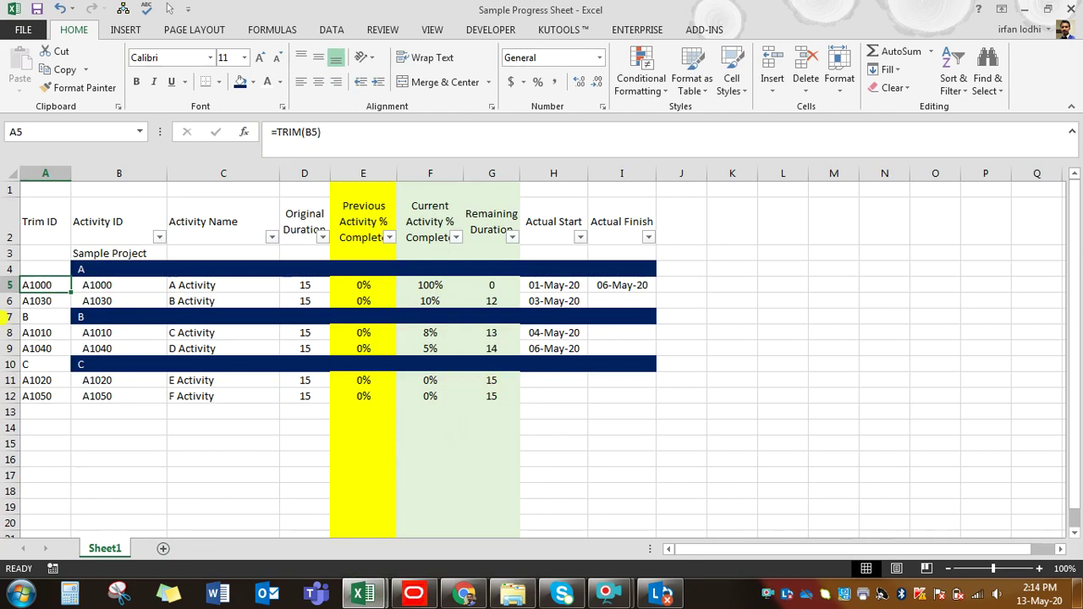
Step: Inspect the TRIM formula in cell A5 of the Trim ID column and the source Activity ID in B5
{"action": "left_click", "coordinate": [49, 223]}
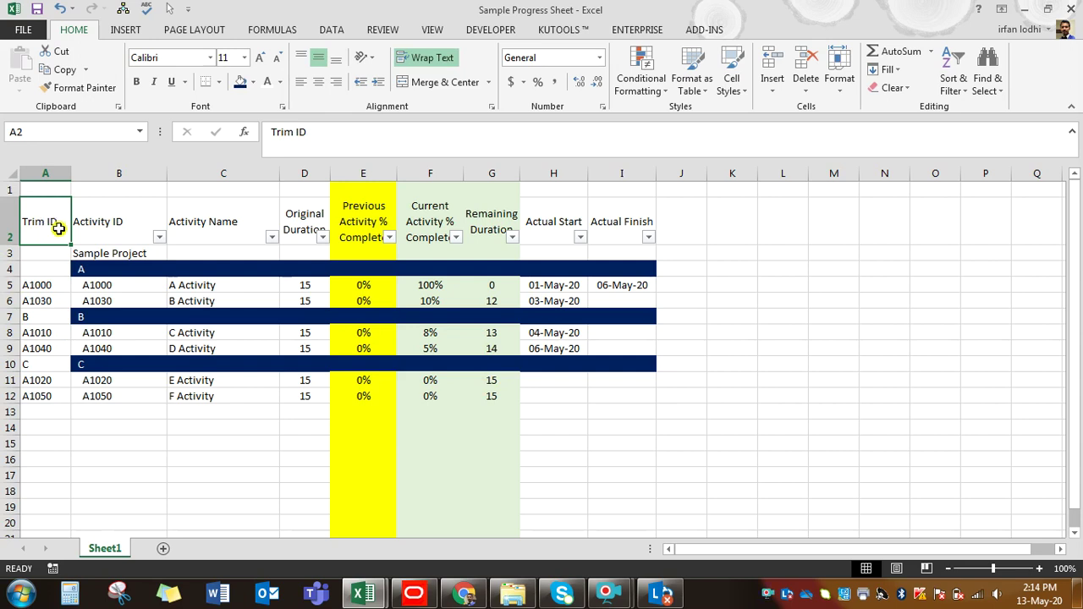
{"action": "left_click", "coordinate": [55, 288]}
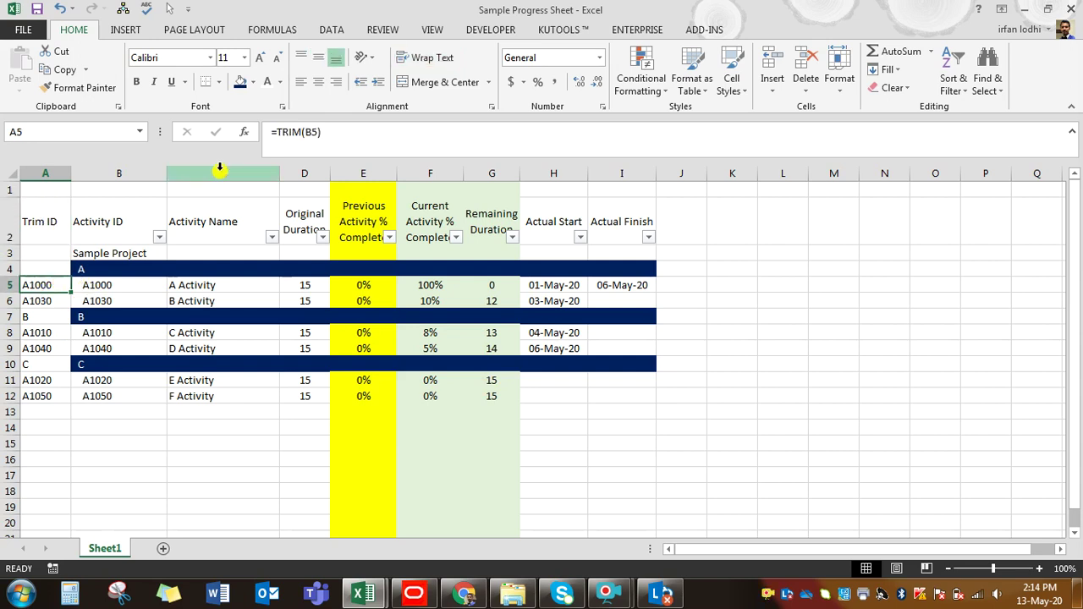
{"action": "left_click", "coordinate": [322, 132]}
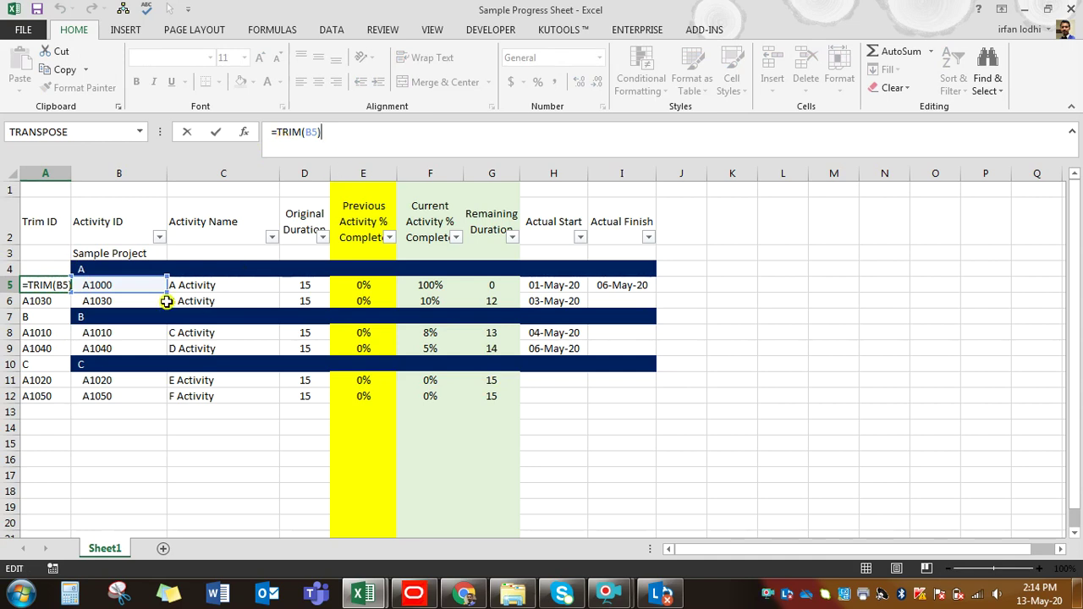
{"action": "key", "text": "Escape"}
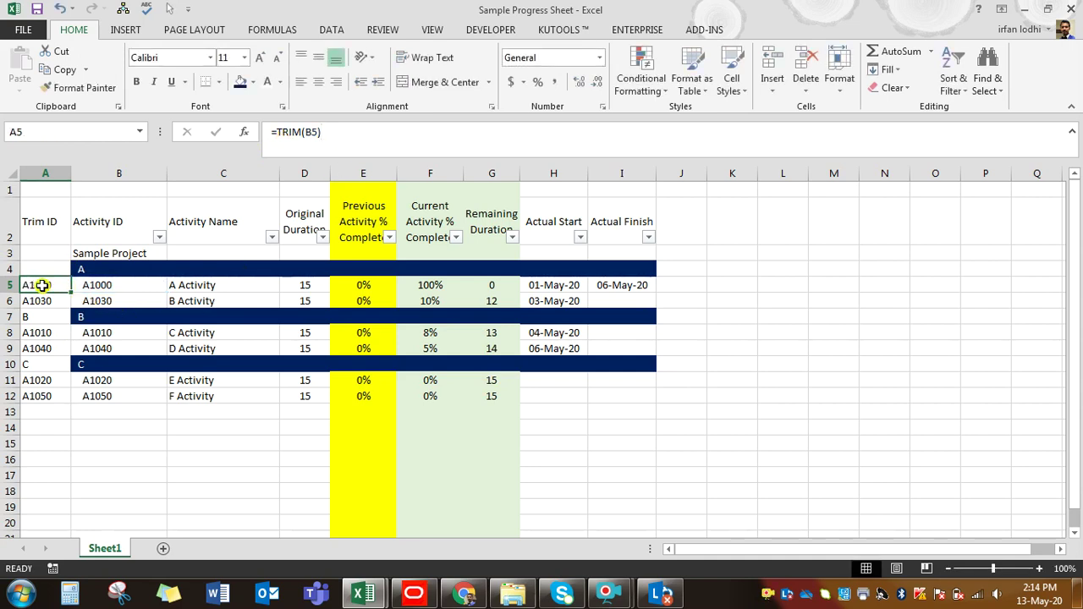
{"action": "left_click", "coordinate": [93, 282]}
{"action": "left_click", "coordinate": [265, 130]}
{"action": "left_click", "coordinate": [793, 367]}
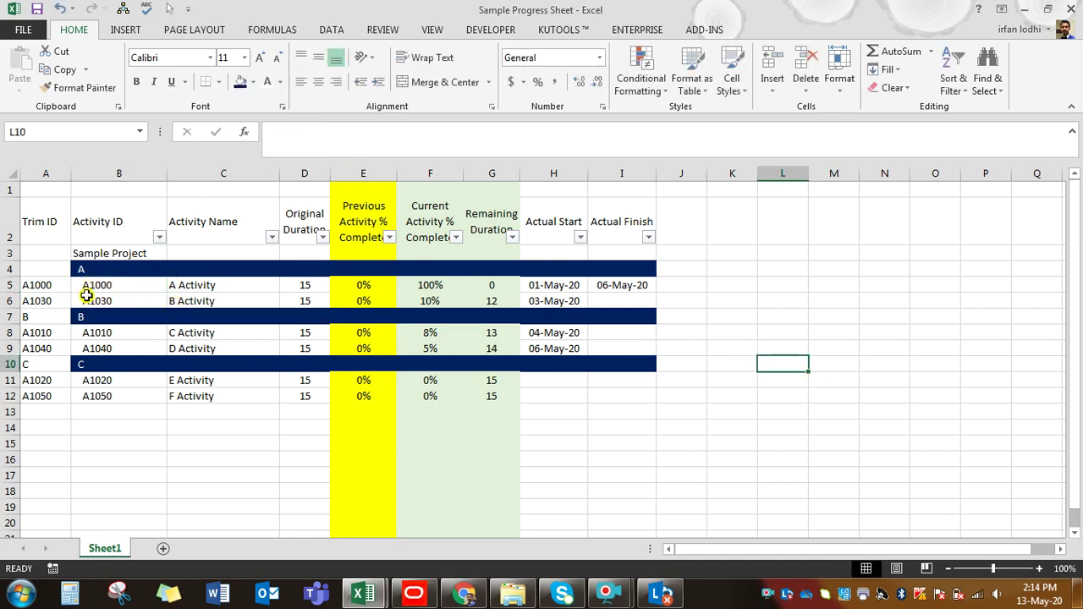
Step: Switch to Primavera P6 and start an export in Spreadsheet (XLS) format
{"action": "left_click", "coordinate": [41, 285]}
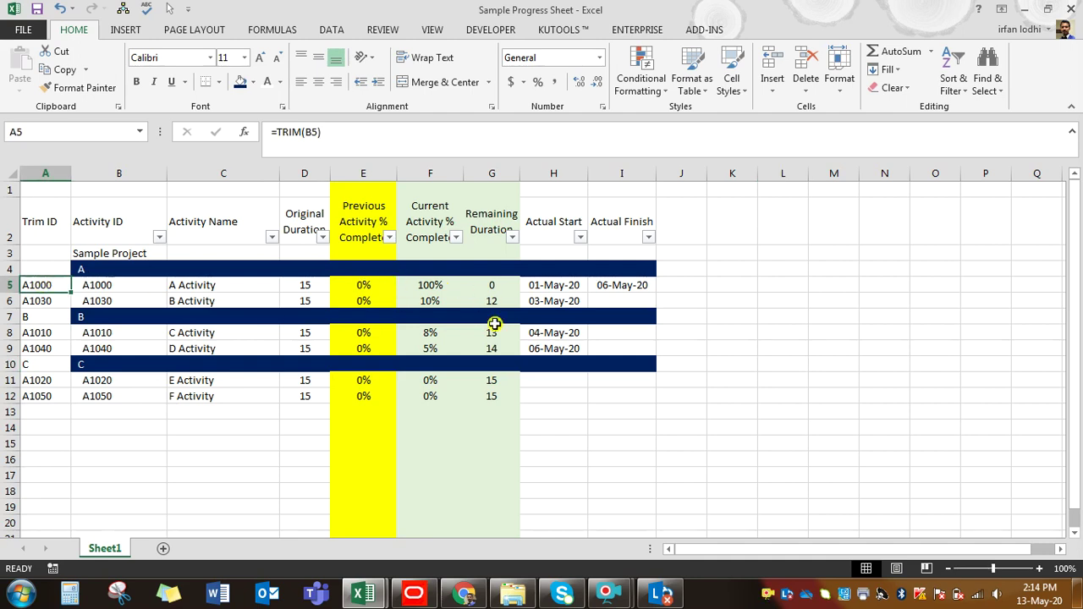
{"action": "left_click", "coordinate": [414, 593]}
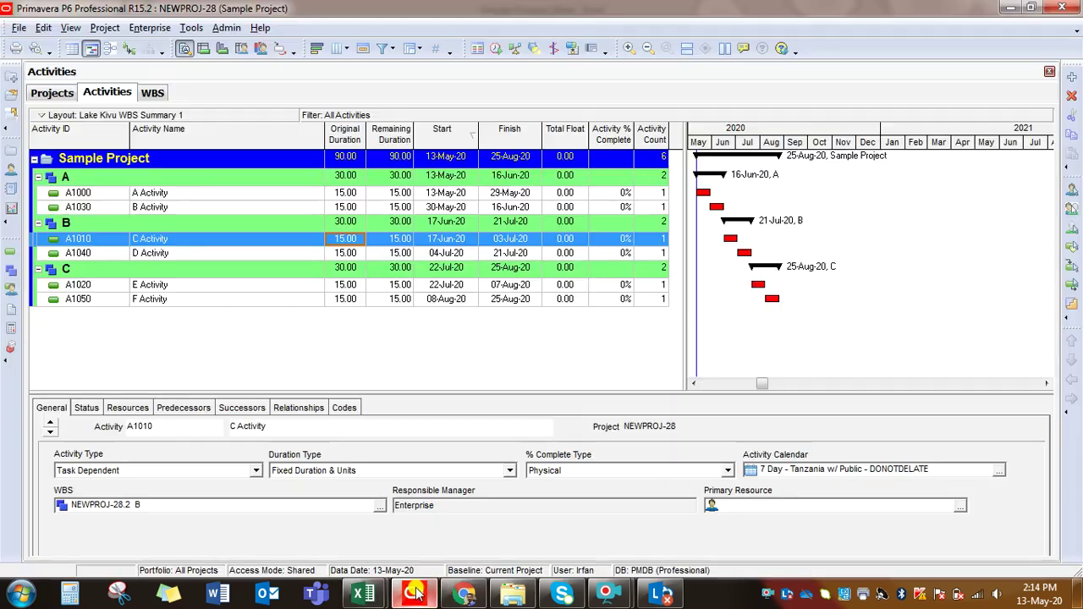
{"action": "left_click", "coordinate": [17, 29]}
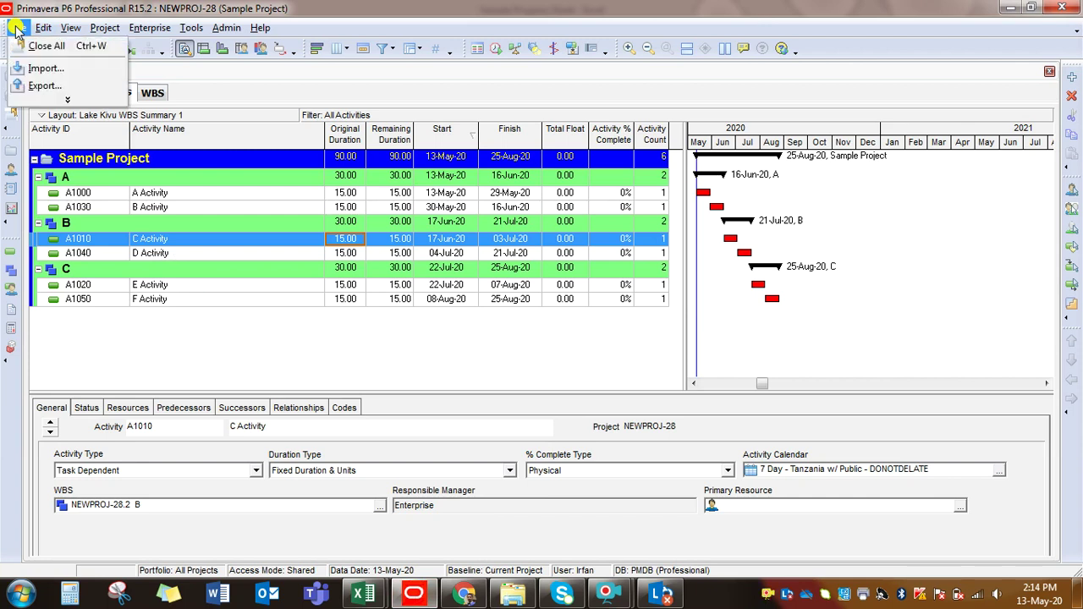
{"action": "left_click", "coordinate": [38, 87]}
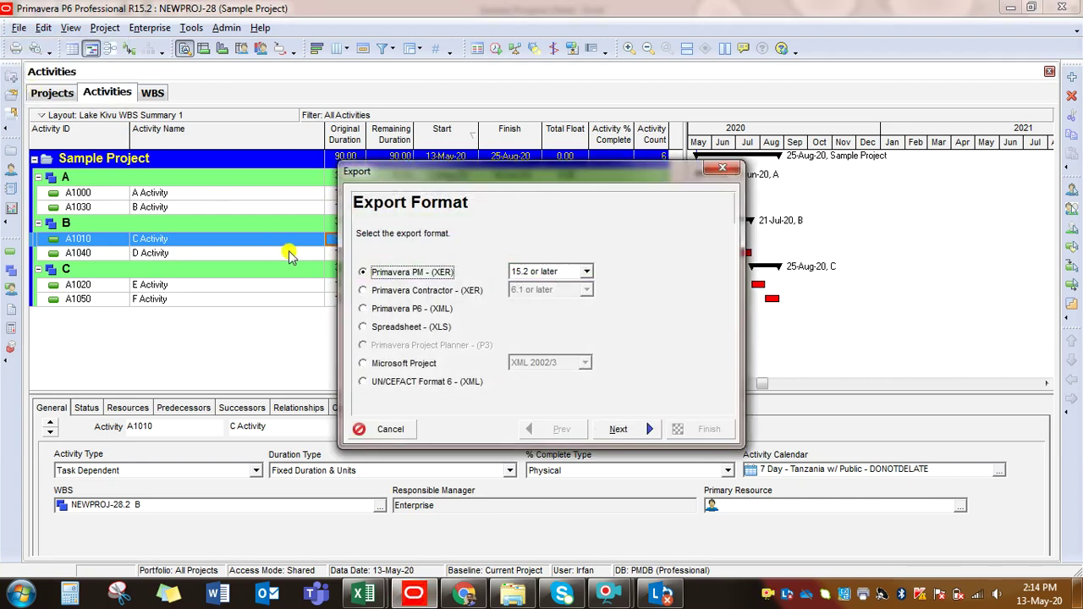
{"action": "left_click", "coordinate": [403, 329]}
{"action": "left_click", "coordinate": [627, 427]}
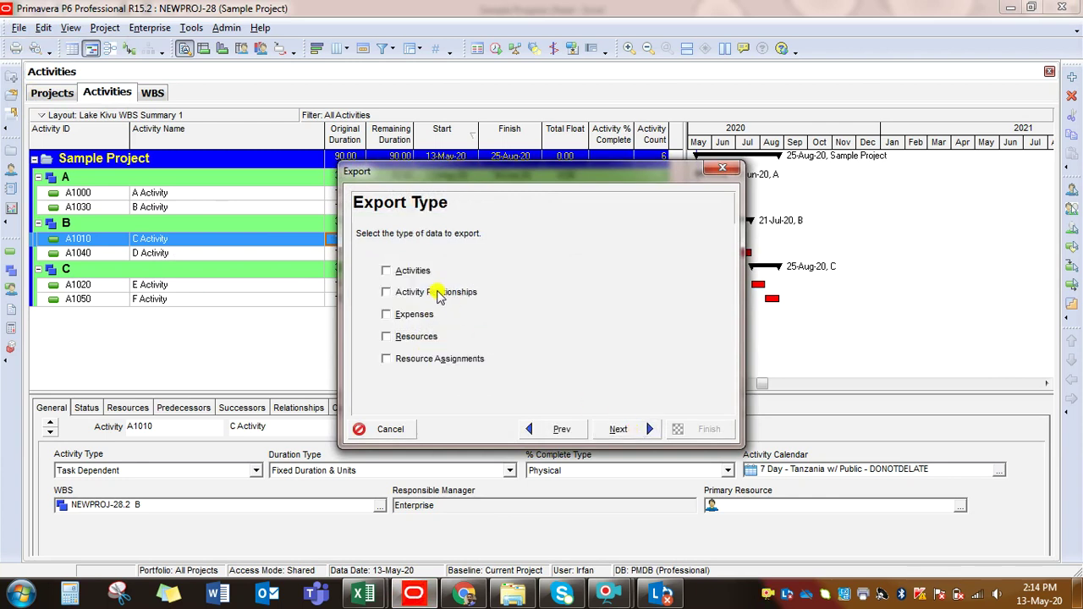
Step: Choose Activities as the data to export and include the NEWPROJ-28 Sample Project
{"action": "left_click", "coordinate": [401, 272]}
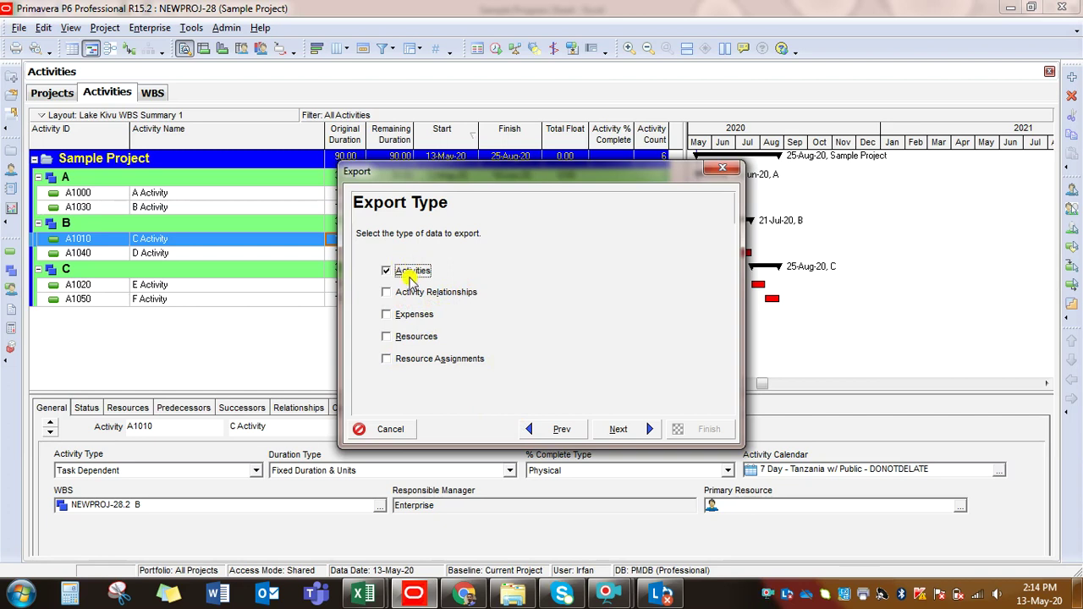
{"action": "left_click", "coordinate": [622, 429]}
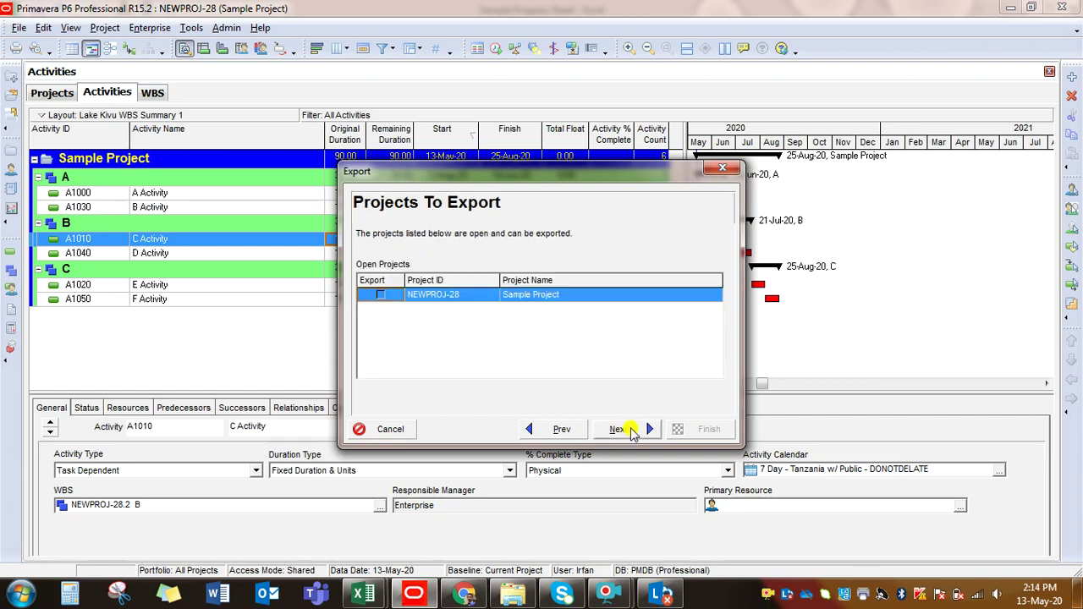
{"action": "left_click", "coordinate": [383, 296]}
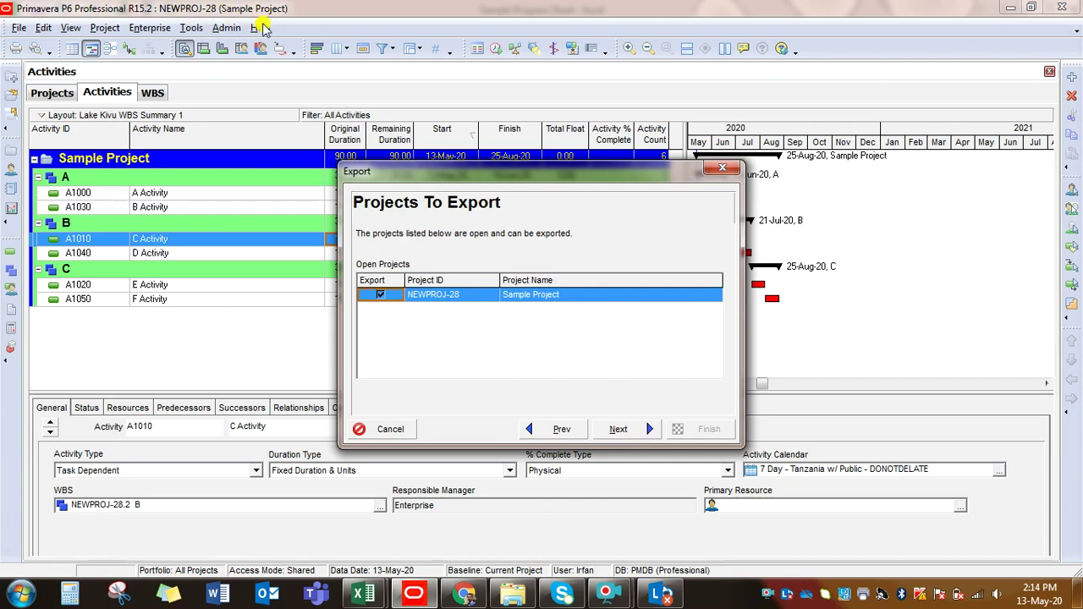
{"action": "left_click", "coordinate": [629, 430]}
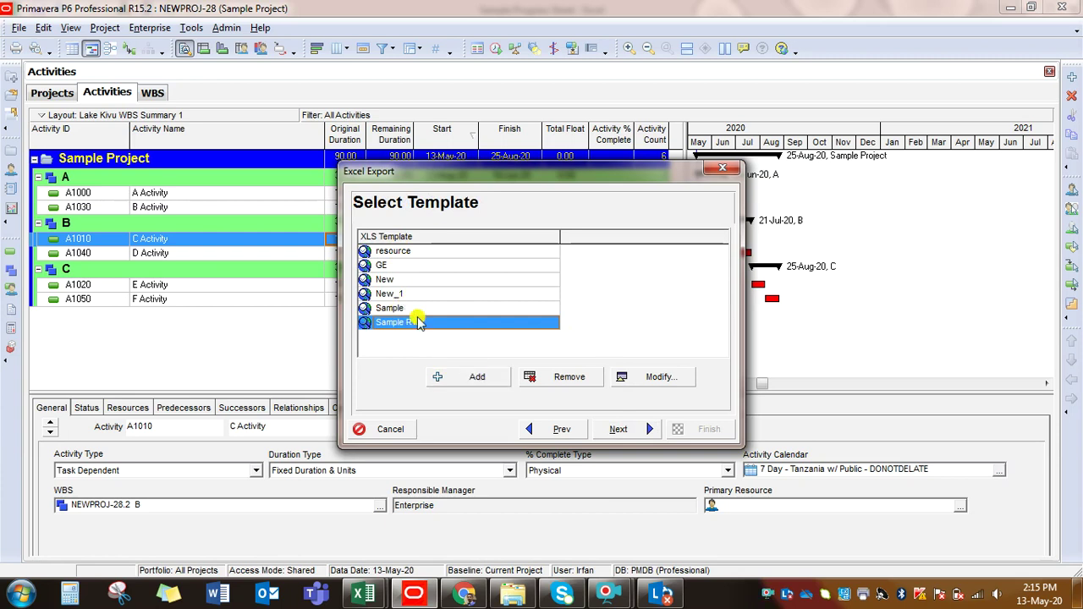
Step: Open the Sample R1 export template for modification and examine its selected columns from Activity Status to Finish
{"action": "left_click", "coordinate": [648, 383]}
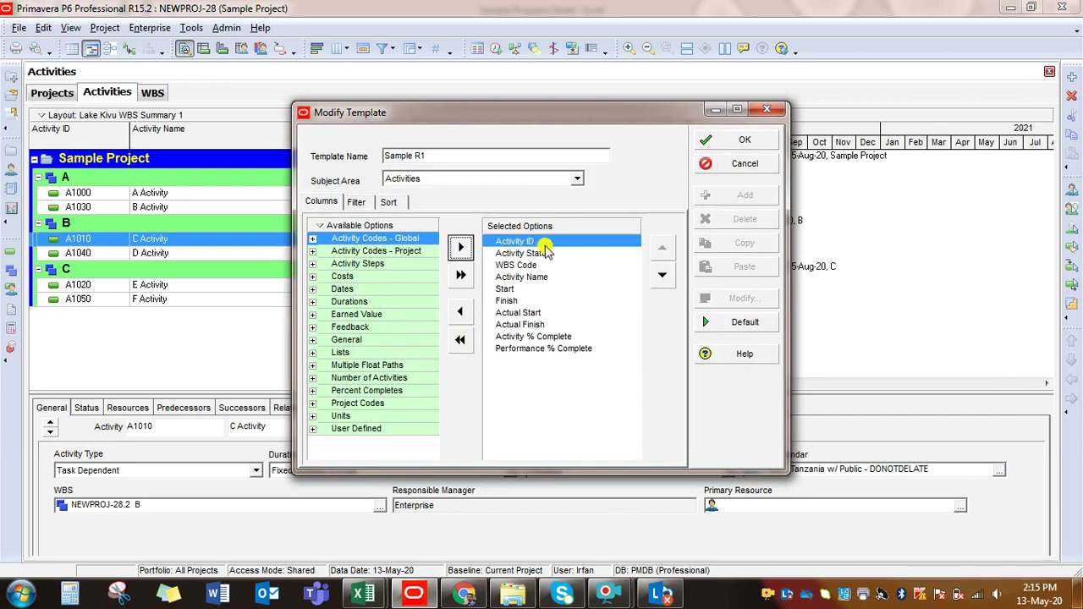
{"action": "left_click", "coordinate": [525, 253]}
{"action": "left_click", "coordinate": [518, 266]}
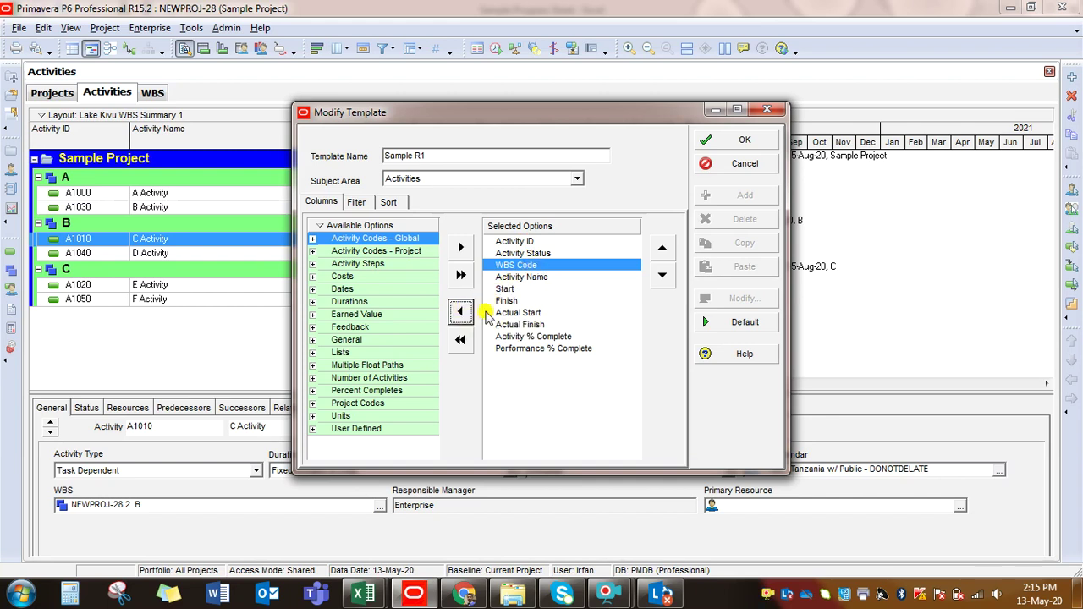
{"action": "left_click", "coordinate": [524, 278]}
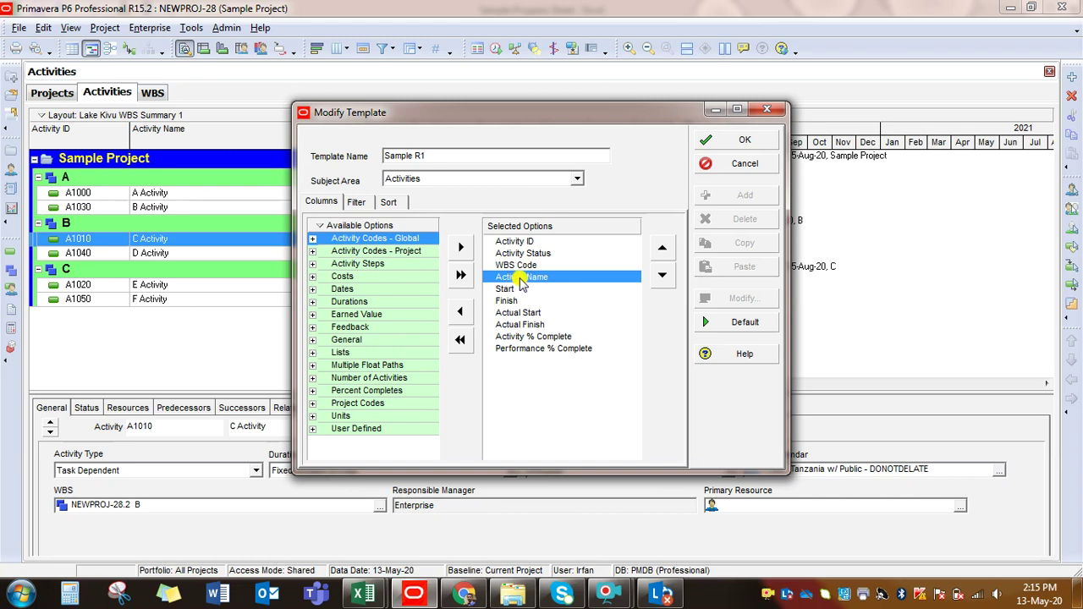
{"action": "left_click", "coordinate": [512, 289]}
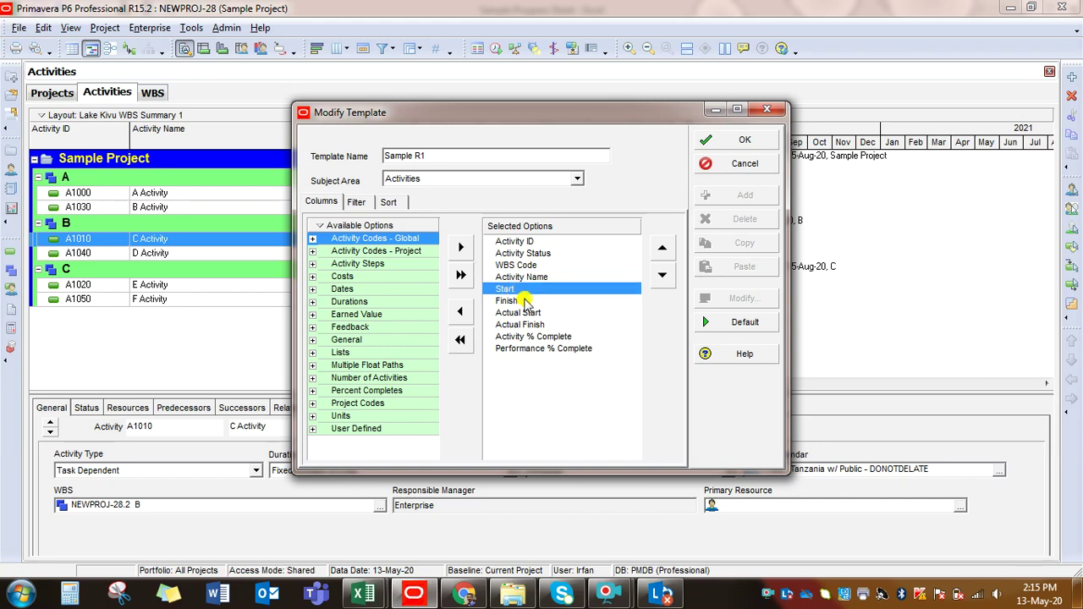
{"action": "left_click", "coordinate": [511, 302]}
Step: Remove the Start column from the template, then add it back from the Dates group directly above Finish
{"action": "double_click", "coordinate": [508, 290]}
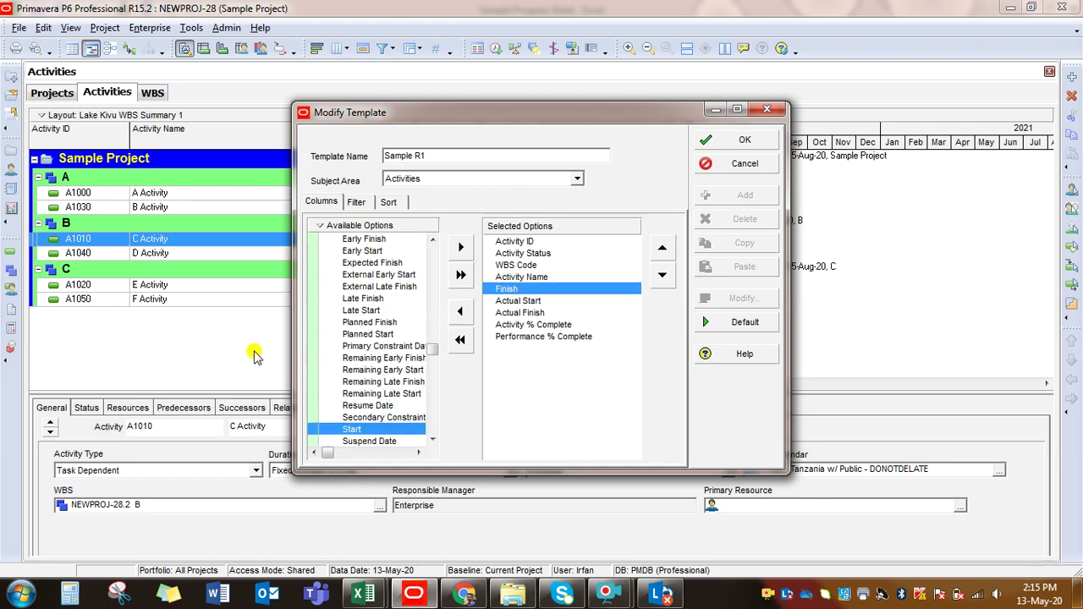
{"action": "left_click_drag", "start_coordinate": [208, 337], "coordinate": [148, 337]}
{"action": "left_click", "coordinate": [258, 311]}
{"action": "scroll", "coordinate": [271, 317], "scroll_direction": "up", "scroll_amount": 4}
{"action": "scroll", "coordinate": [243, 299], "scroll_direction": "up", "scroll_amount": 2}
{"action": "left_click", "coordinate": [215, 288]}
{"action": "scroll", "coordinate": [275, 328], "scroll_direction": "down", "scroll_amount": 3}
{"action": "scroll", "coordinate": [278, 329], "scroll_direction": "down", "scroll_amount": 4}
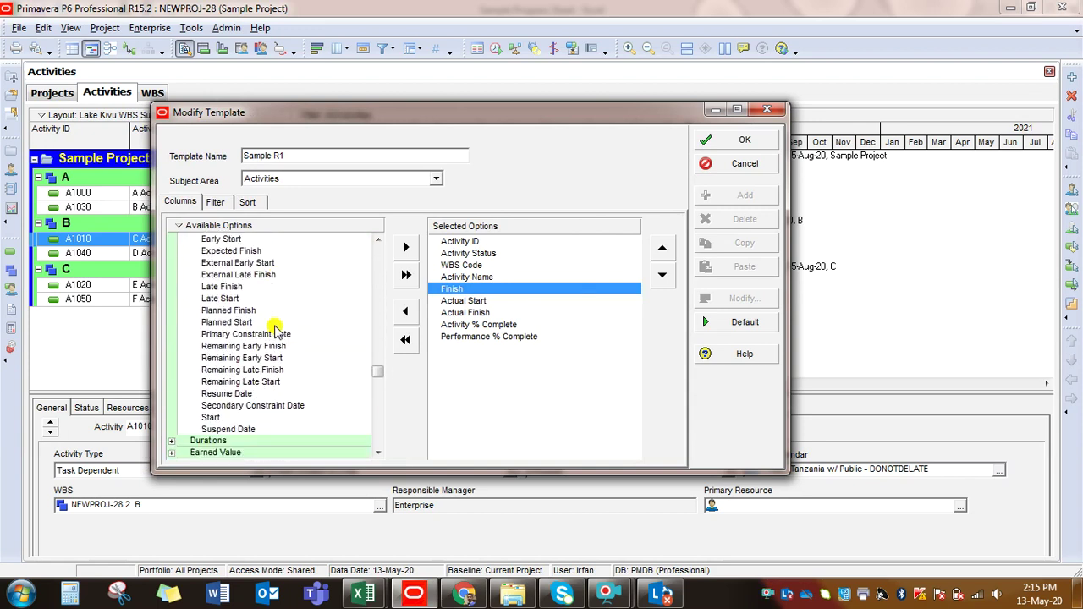
{"action": "double_click", "coordinate": [210, 395]}
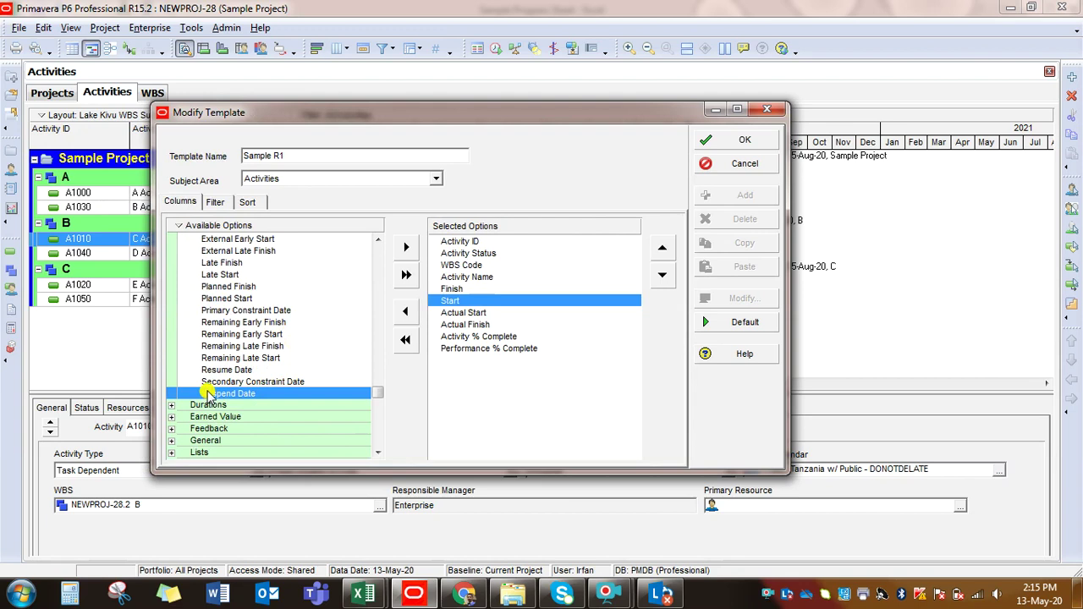
{"action": "left_click", "coordinate": [663, 247]}
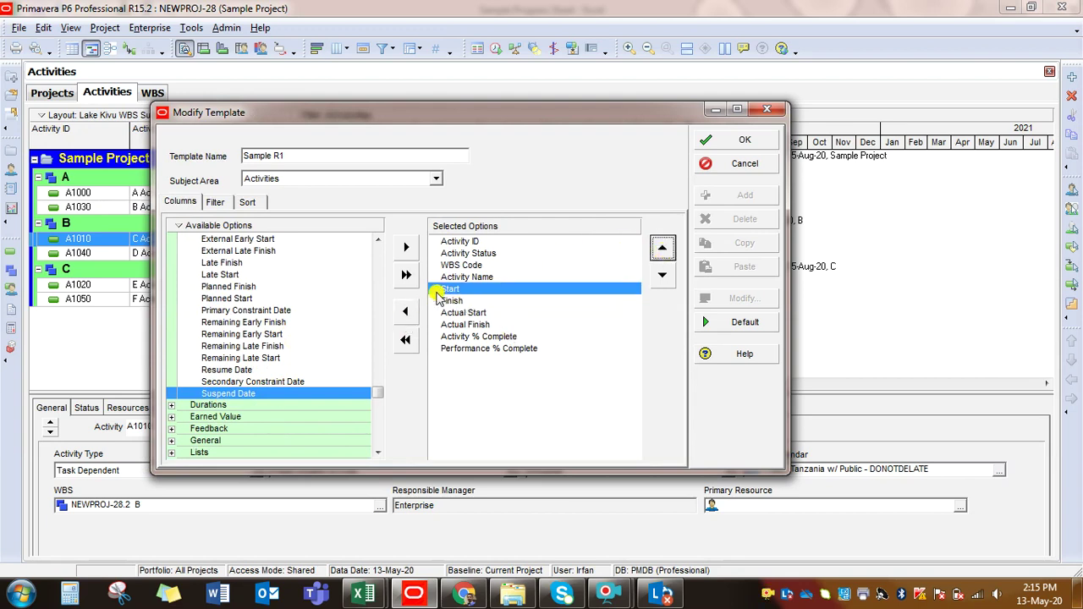
Step: Remove the Actual Start column from the template and add it back from the Dates group directly above Actual Finish
{"action": "left_click", "coordinate": [470, 301]}
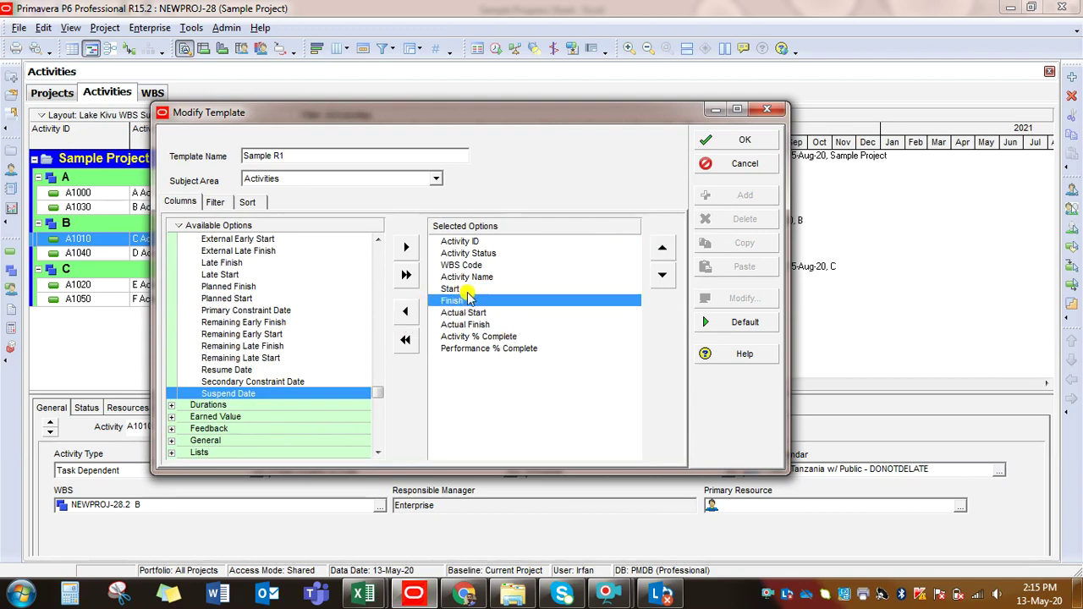
{"action": "left_click", "coordinate": [469, 290]}
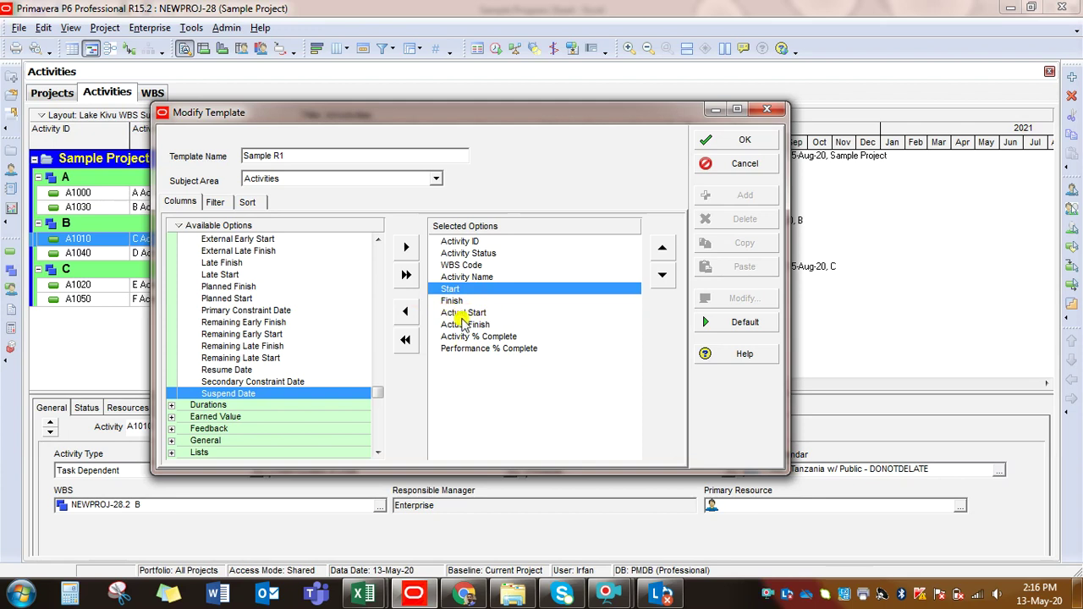
{"action": "double_click", "coordinate": [464, 314]}
{"action": "left_click", "coordinate": [269, 290]}
{"action": "scroll", "coordinate": [254, 296], "scroll_direction": "up", "scroll_amount": 1}
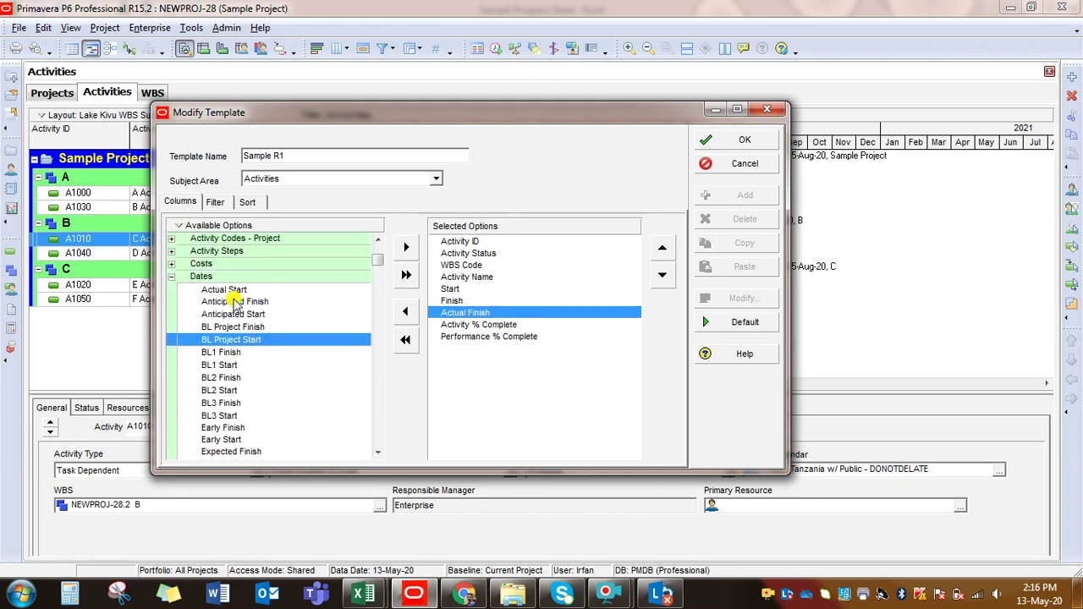
{"action": "left_click", "coordinate": [233, 291]}
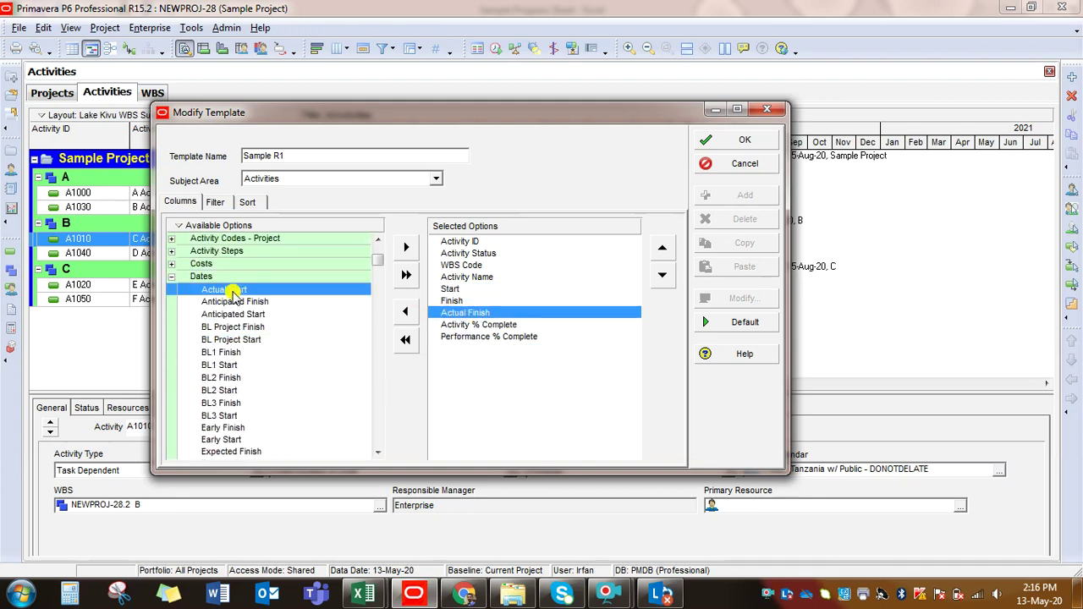
{"action": "double_click", "coordinate": [234, 290]}
{"action": "left_click", "coordinate": [662, 247]}
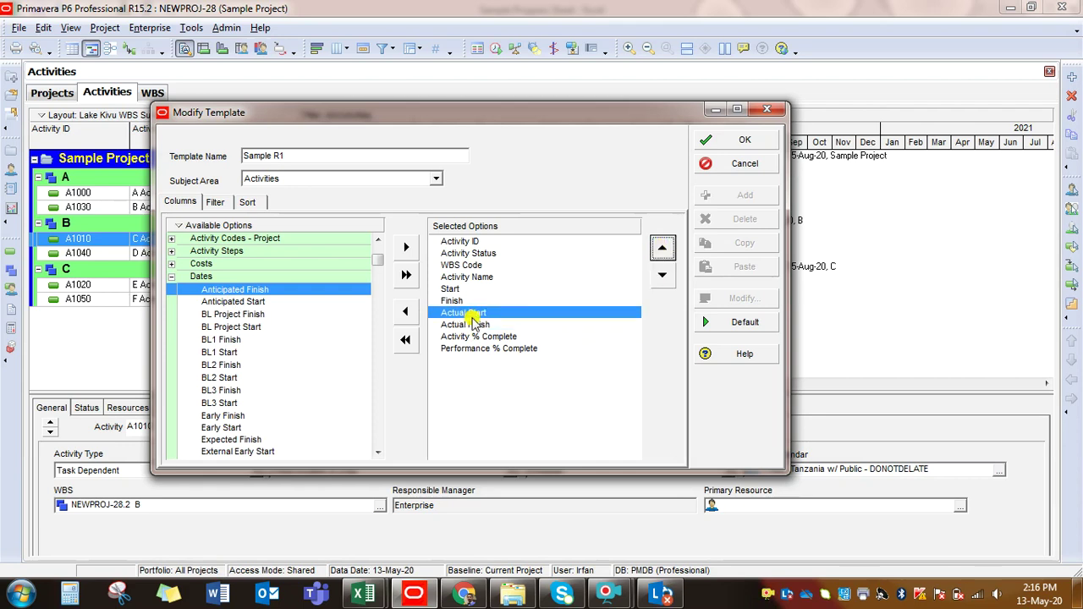
Step: Remove the Activity % Complete column and add it back from the Percent Completes group directly above Performance % Complete
{"action": "left_click", "coordinate": [476, 336]}
{"action": "left_click", "coordinate": [471, 325]}
{"action": "left_click", "coordinate": [470, 337]}
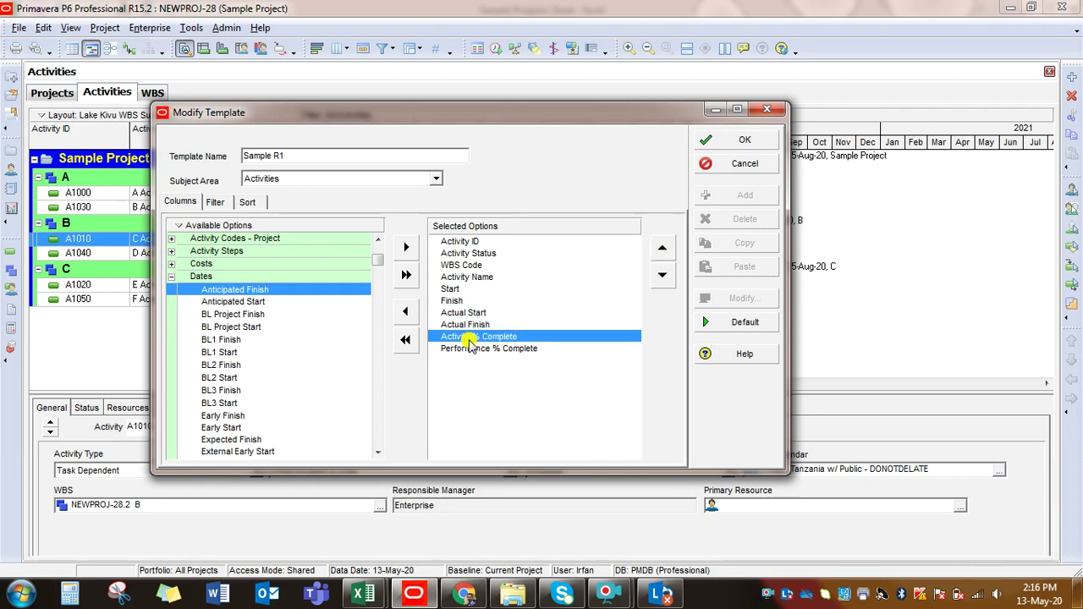
{"action": "left_click", "coordinate": [171, 279]}
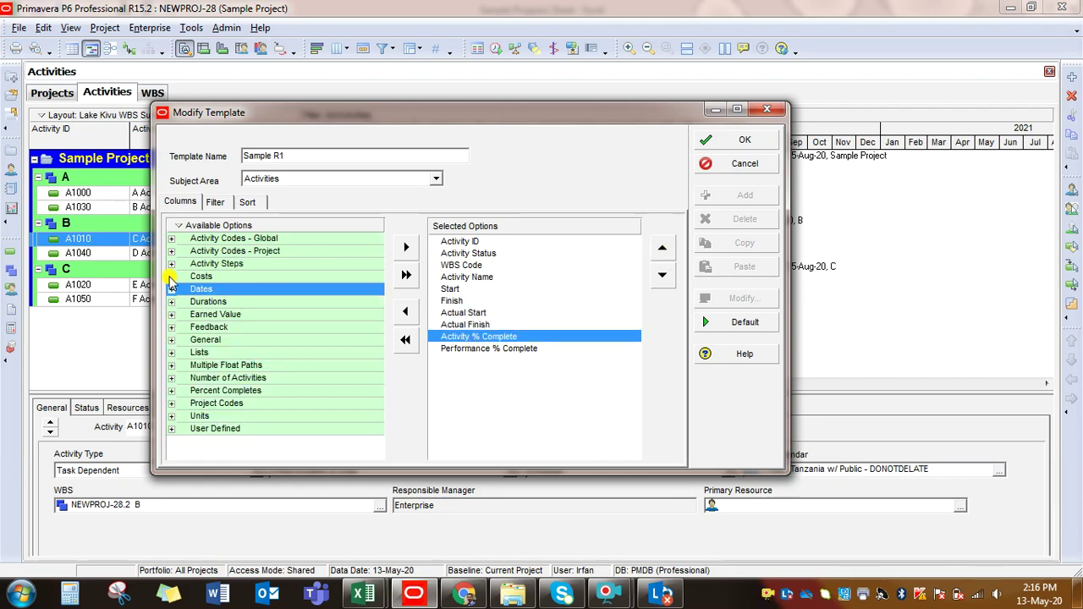
{"action": "double_click", "coordinate": [484, 337]}
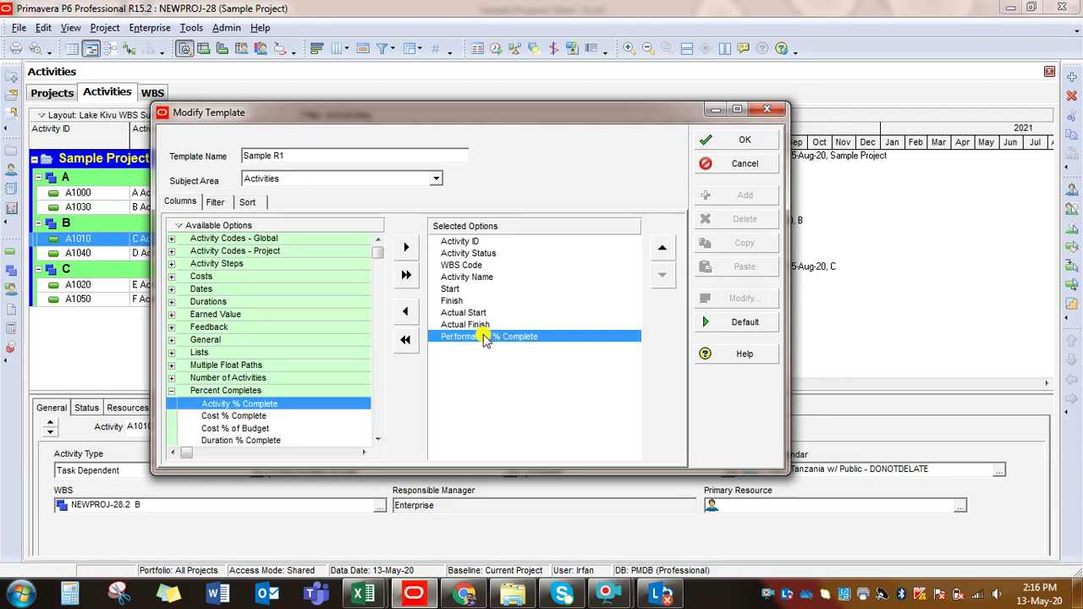
{"action": "left_click", "coordinate": [227, 390]}
{"action": "scroll", "coordinate": [305, 351], "scroll_direction": "down", "scroll_amount": 2}
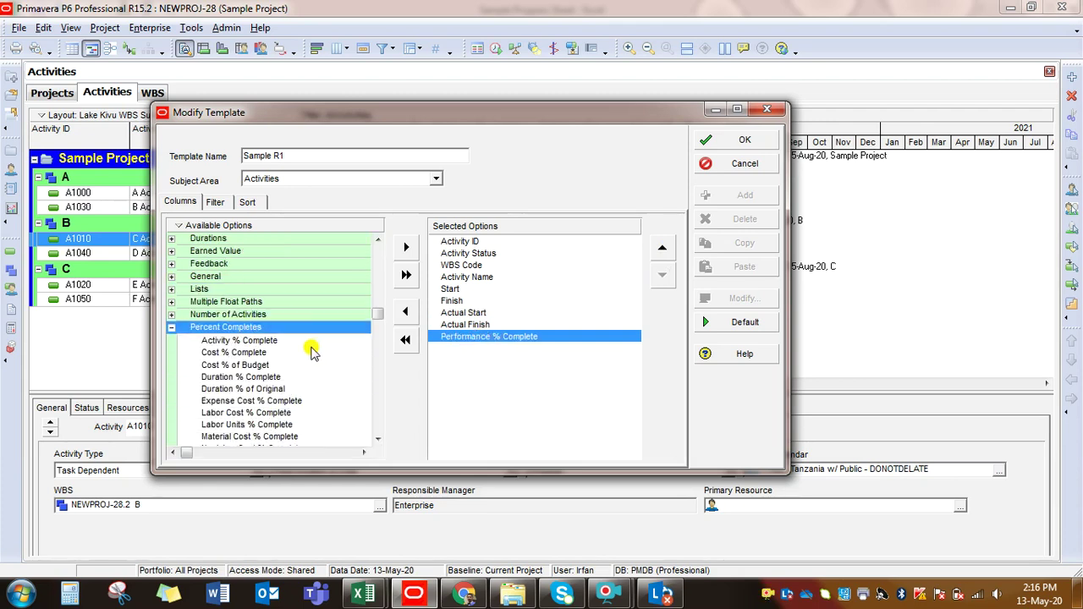
{"action": "scroll", "coordinate": [309, 352], "scroll_direction": "down", "scroll_amount": 2}
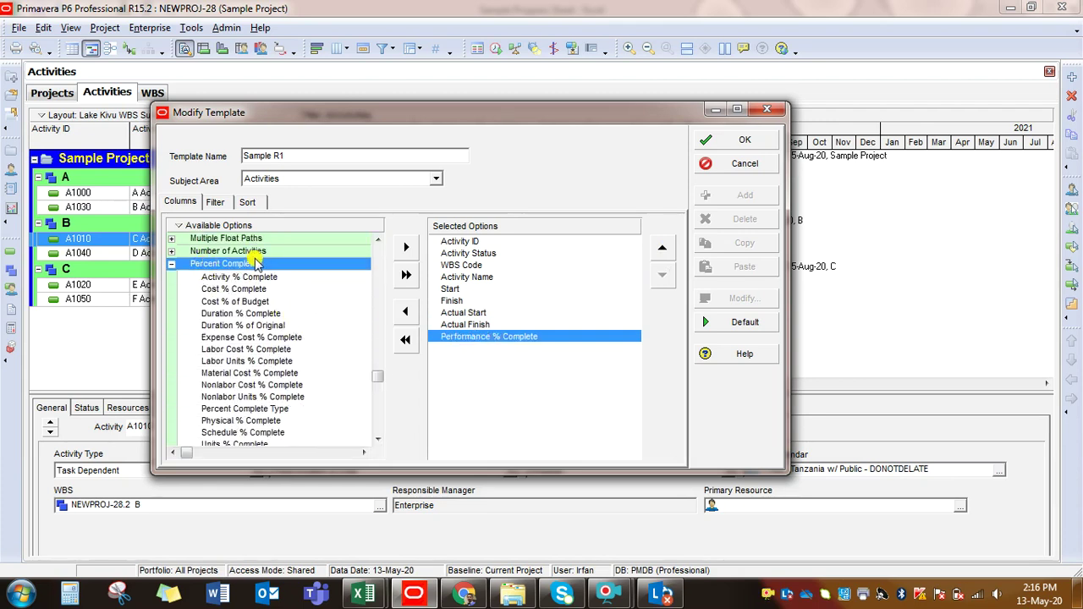
{"action": "scroll", "coordinate": [258, 279], "scroll_direction": "down", "scroll_amount": 1}
{"action": "scroll", "coordinate": [261, 288], "scroll_direction": "down", "scroll_amount": 1}
{"action": "scroll", "coordinate": [283, 337], "scroll_direction": "up", "scroll_amount": 1}
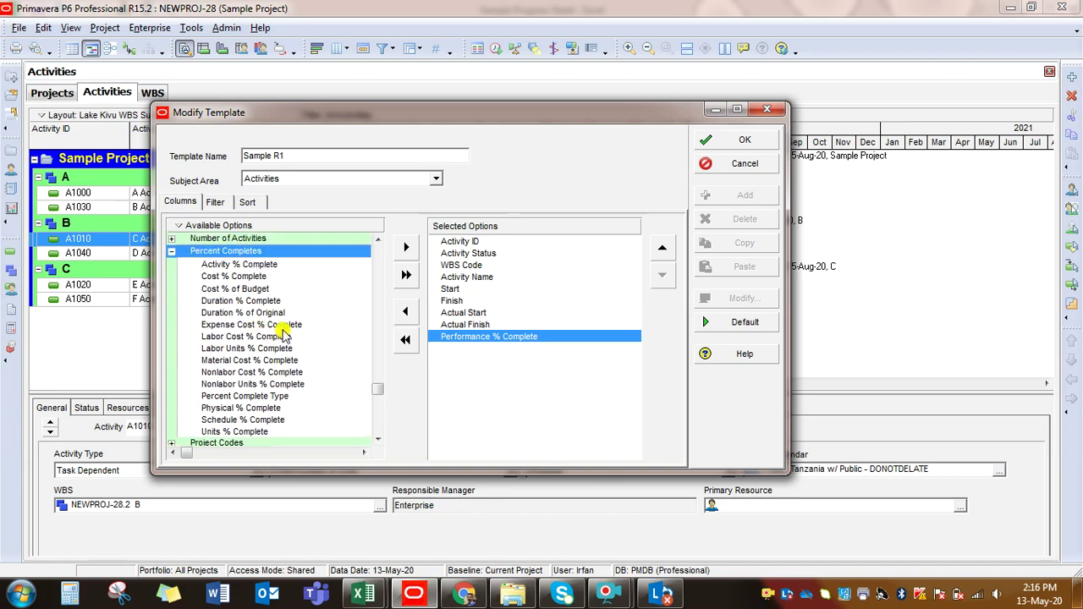
{"action": "double_click", "coordinate": [246, 268]}
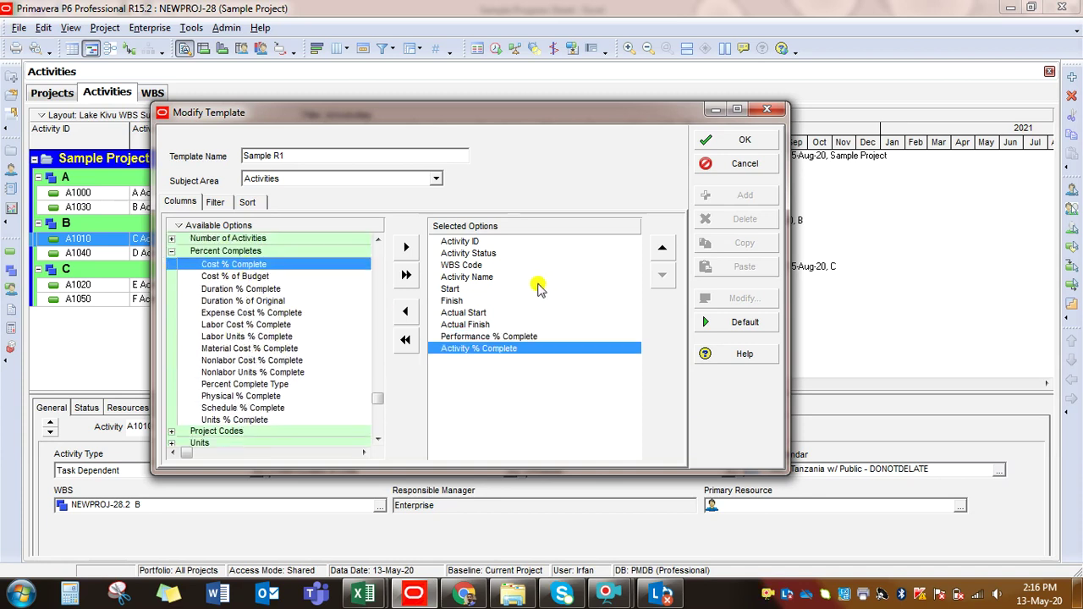
{"action": "left_click", "coordinate": [662, 247]}
Step: Remove the Performance % Complete column from the template and add it back as the last column
{"action": "left_click", "coordinate": [494, 349]}
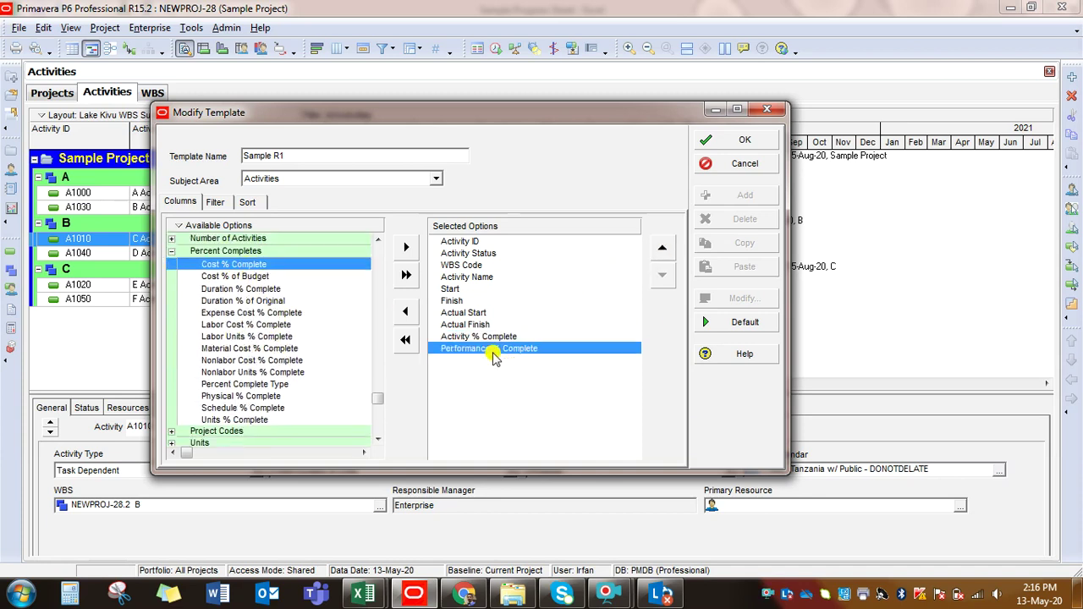
{"action": "double_click", "coordinate": [492, 349]}
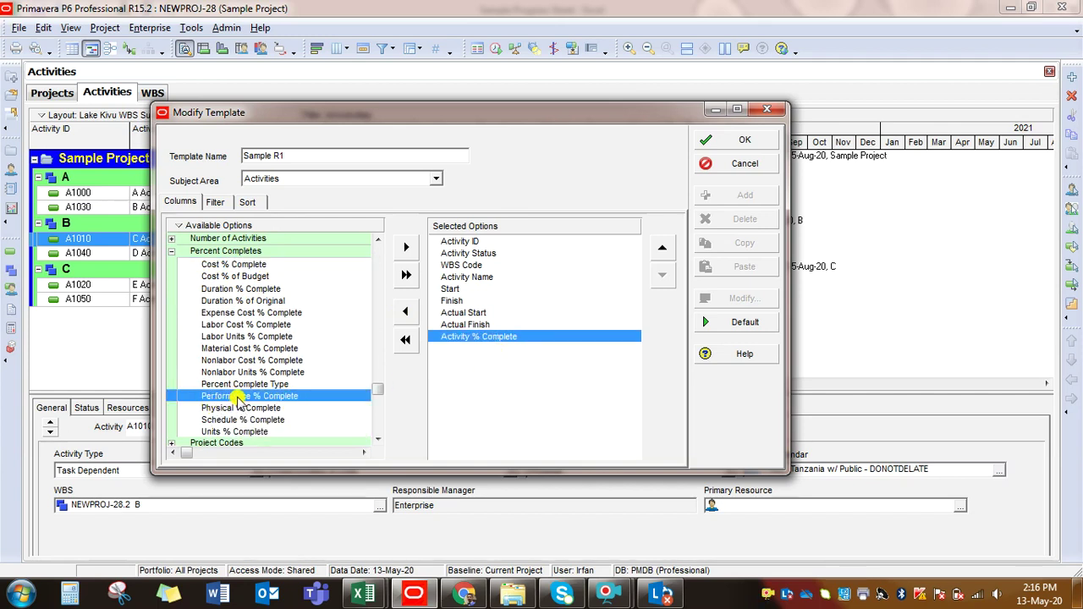
{"action": "double_click", "coordinate": [239, 396]}
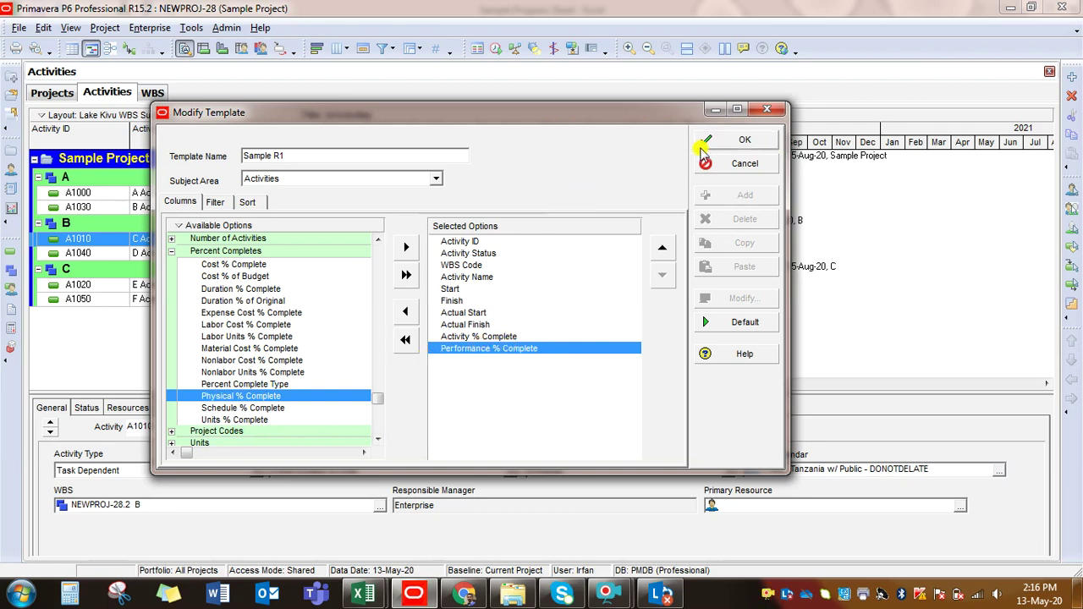
Step: Save the Sample R1 template changes and choose NEWPROJ-28-Activities Import Activities in the Sample folder as the export file
{"action": "left_click", "coordinate": [737, 142]}
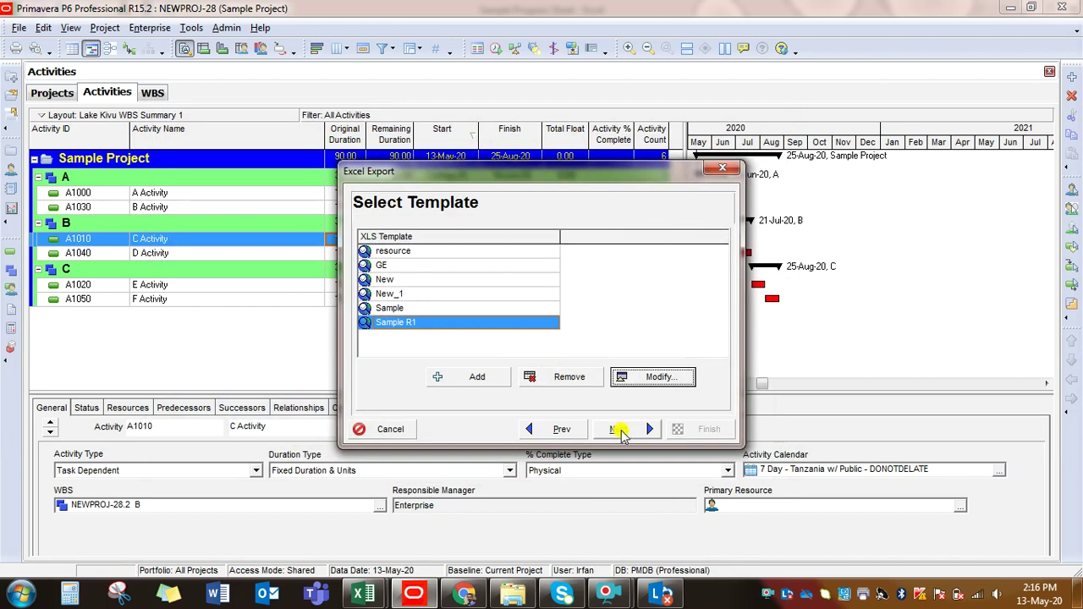
{"action": "left_click", "coordinate": [619, 430]}
{"action": "left_click", "coordinate": [562, 280]}
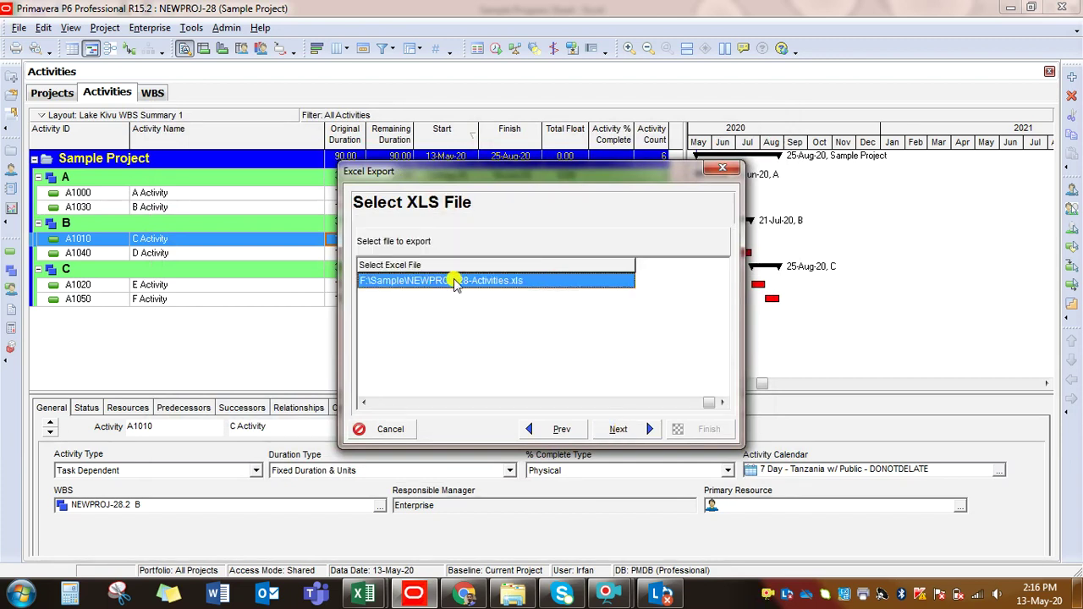
{"action": "left_click", "coordinate": [611, 283]}
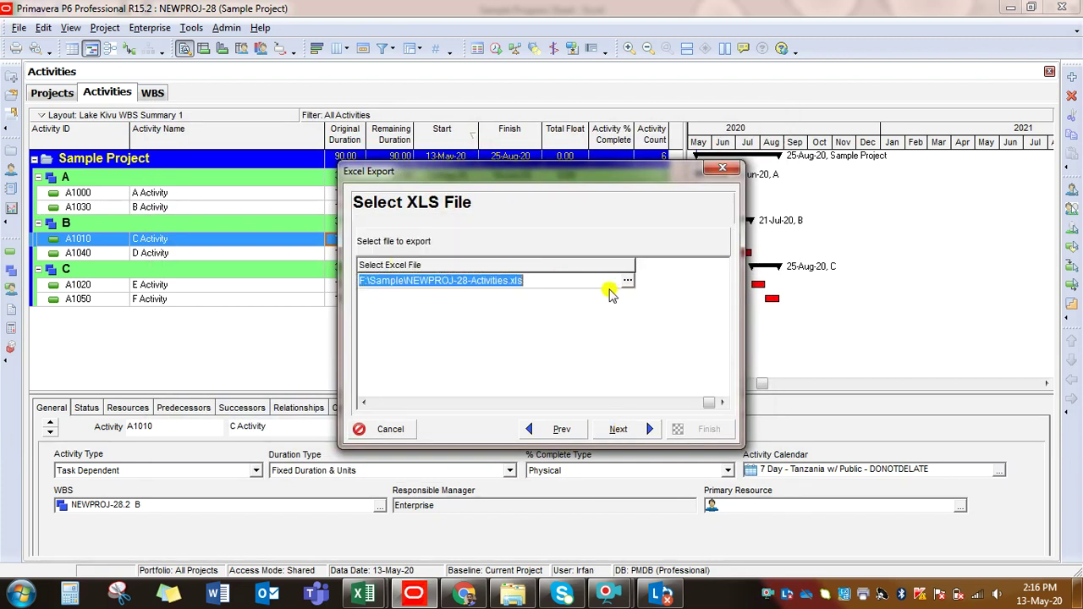
{"action": "left_click", "coordinate": [628, 284]}
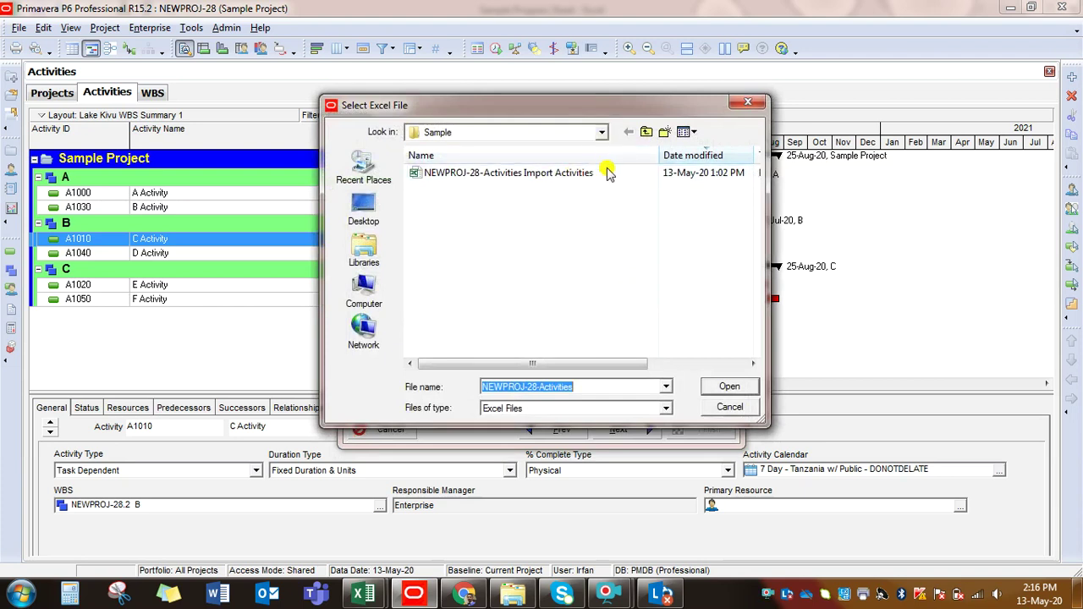
{"action": "left_click", "coordinate": [491, 176]}
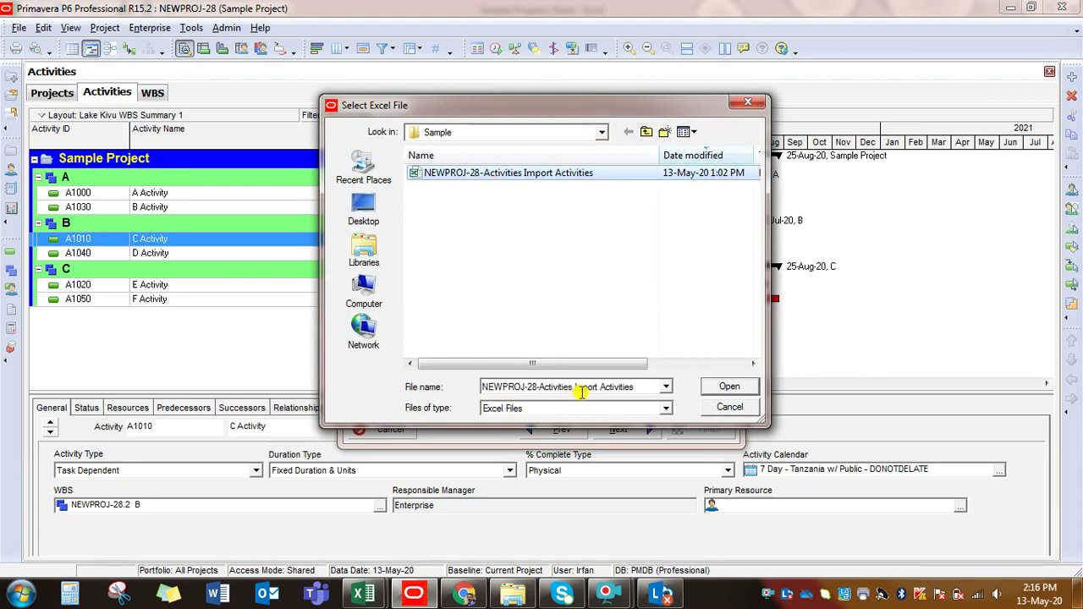
{"action": "left_click", "coordinate": [715, 388]}
Step: Try to run the export to the selected Excel file and read the resulting message
{"action": "left_click", "coordinate": [637, 432]}
{"action": "left_click", "coordinate": [709, 430]}
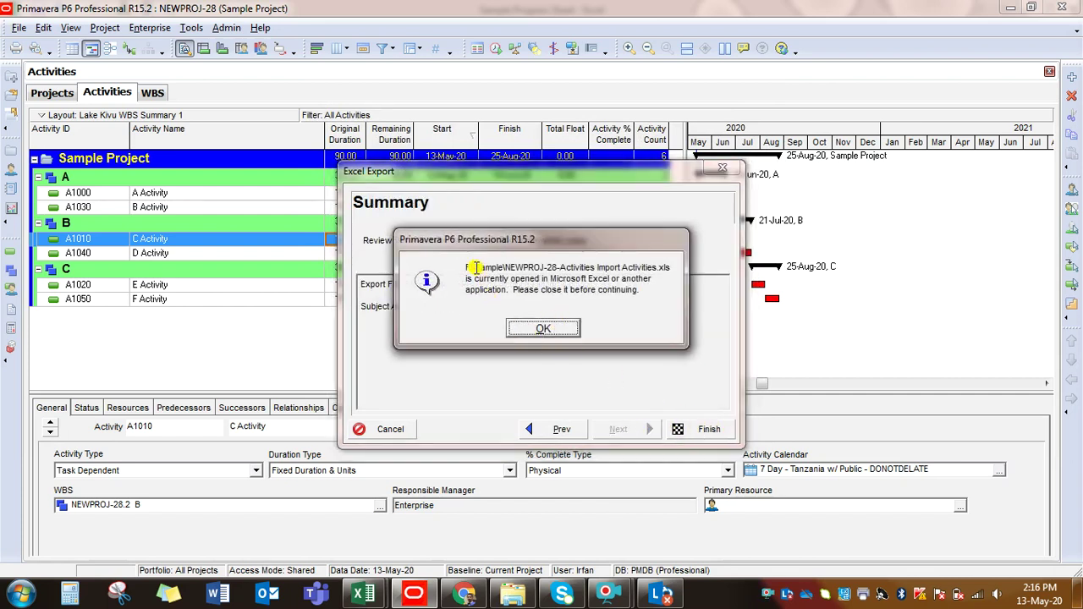
{"action": "left_click_drag", "start_coordinate": [644, 289], "coordinate": [475, 267]}
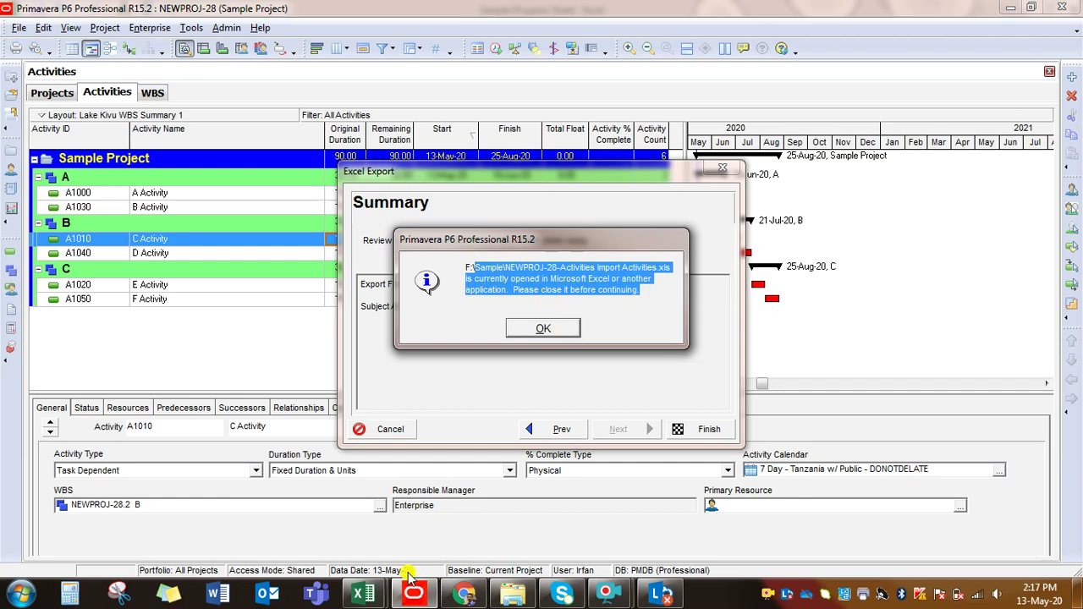
Step: Switch to Excel, close the NEWPROJ-28-Activities Import Activities workbook, and return to Primavera P6 to dismiss the message
{"action": "left_click", "coordinate": [363, 592]}
{"action": "left_click", "coordinate": [419, 511]}
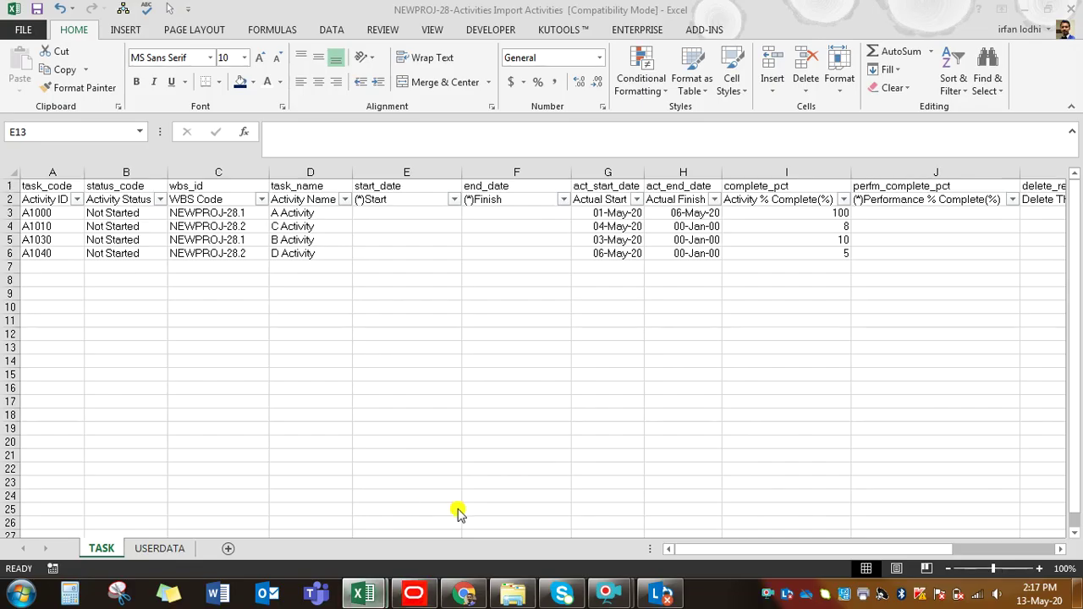
{"action": "left_click", "coordinate": [1070, 8]}
{"action": "left_click", "coordinate": [528, 328]}
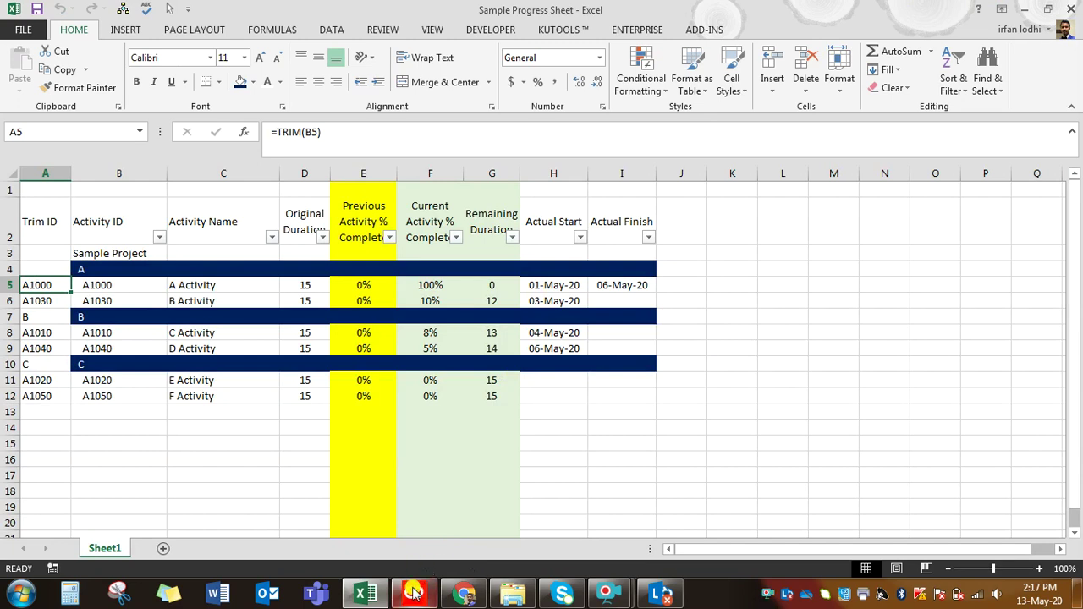
{"action": "left_click", "coordinate": [417, 595]}
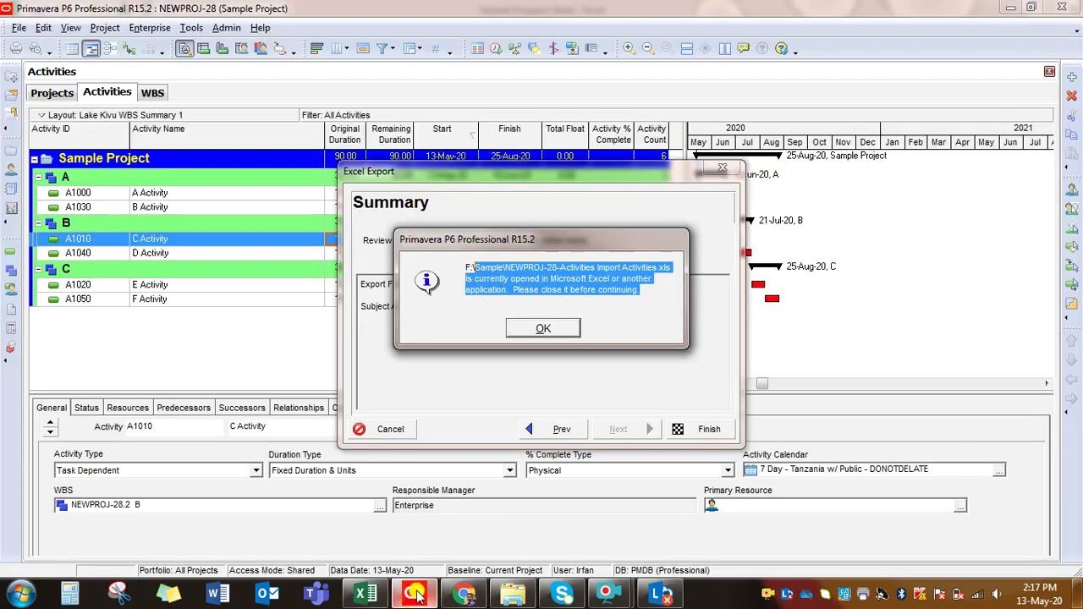
{"action": "left_click", "coordinate": [474, 332]}
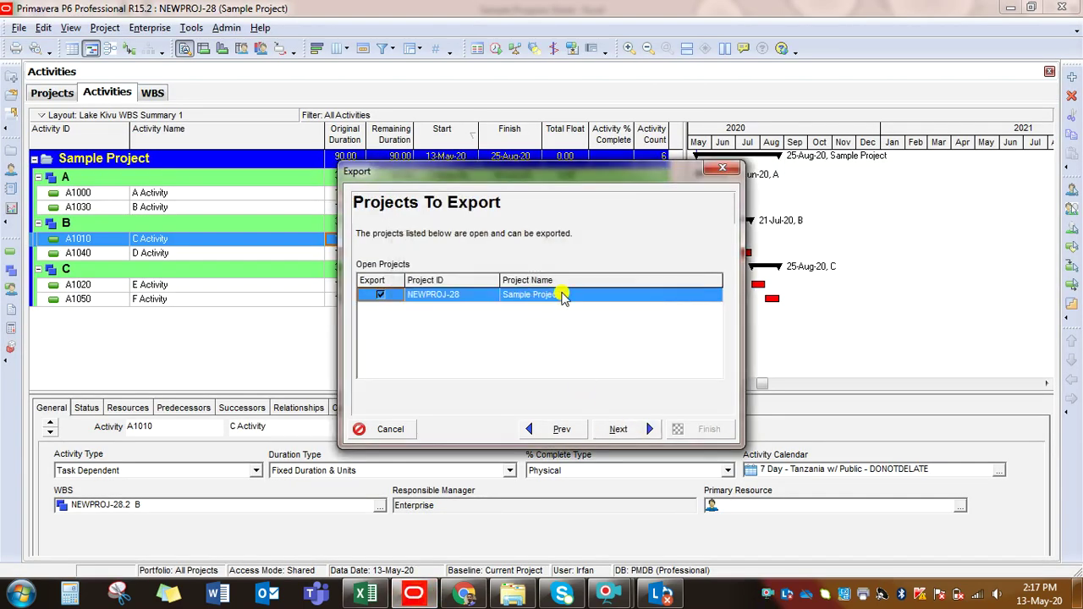
Step: Go through the Sample Project export again with the Sample R1 template, briefly opening the template for review
{"action": "left_click", "coordinate": [622, 429]}
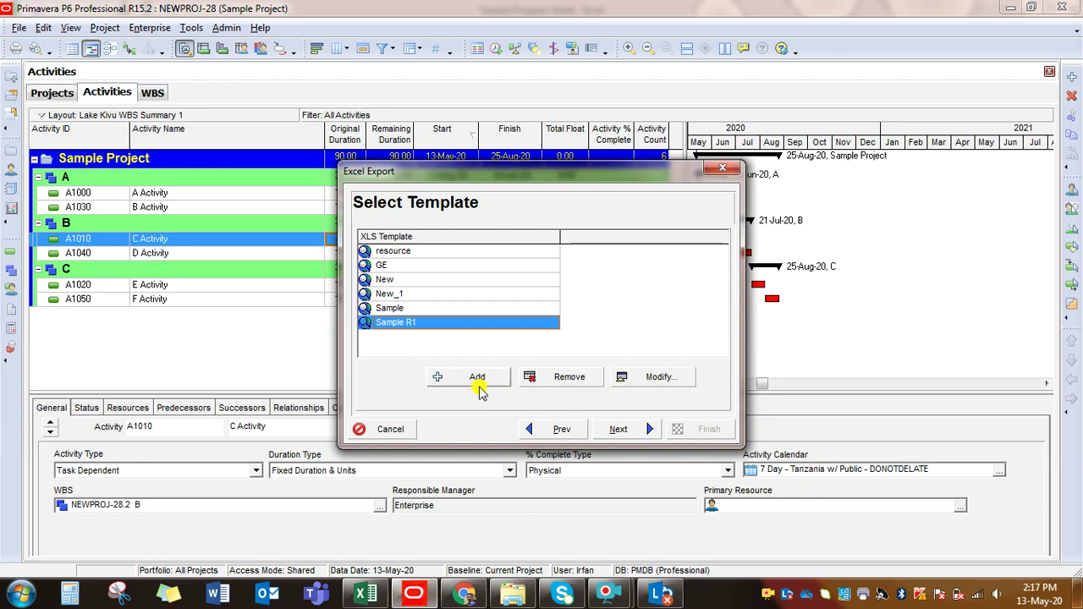
{"action": "left_click", "coordinate": [654, 380]}
{"action": "left_click", "coordinate": [724, 166]}
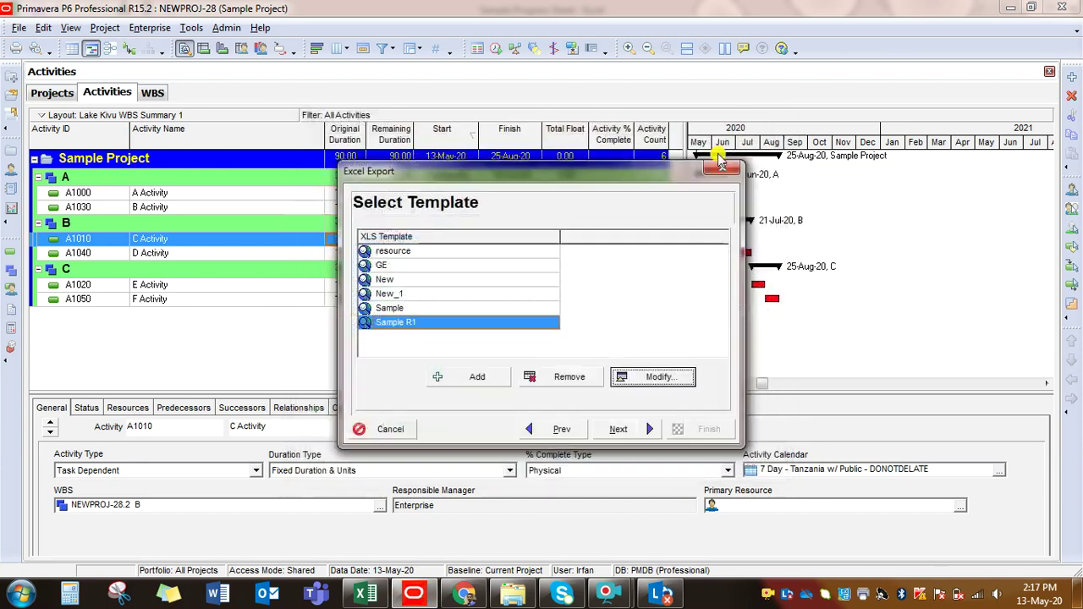
{"action": "left_click", "coordinate": [619, 429]}
Step: Select NEWPROJ-28-Activities Import Activities as the target Excel file, complete the export and close the export wizard
{"action": "left_click", "coordinate": [635, 288]}
{"action": "left_click", "coordinate": [606, 288]}
{"action": "left_click", "coordinate": [629, 288]}
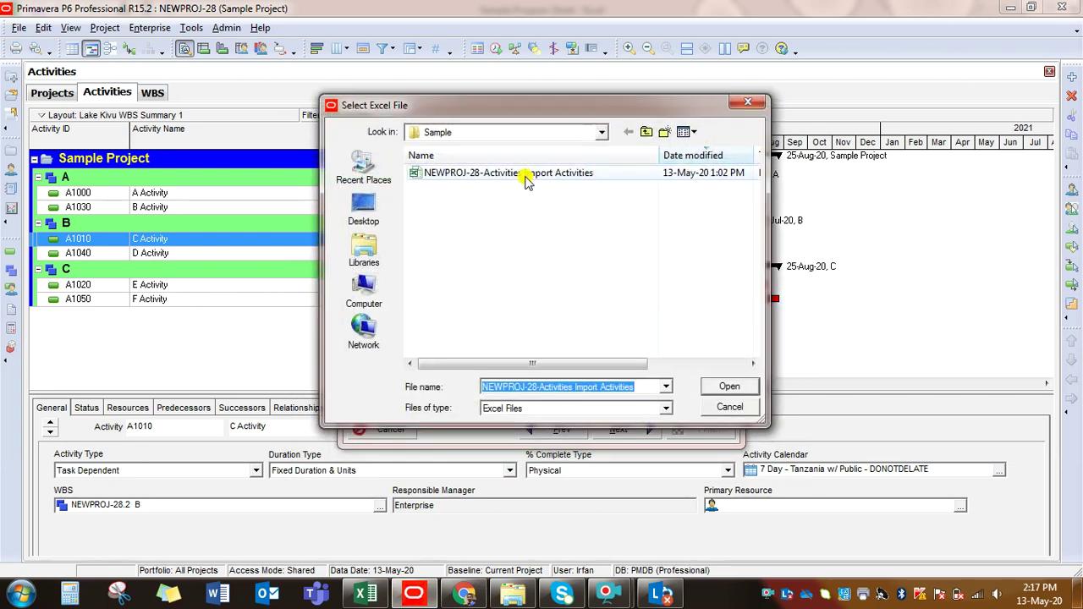
{"action": "left_click", "coordinate": [525, 181]}
{"action": "left_click", "coordinate": [520, 175]}
{"action": "left_click", "coordinate": [626, 175]}
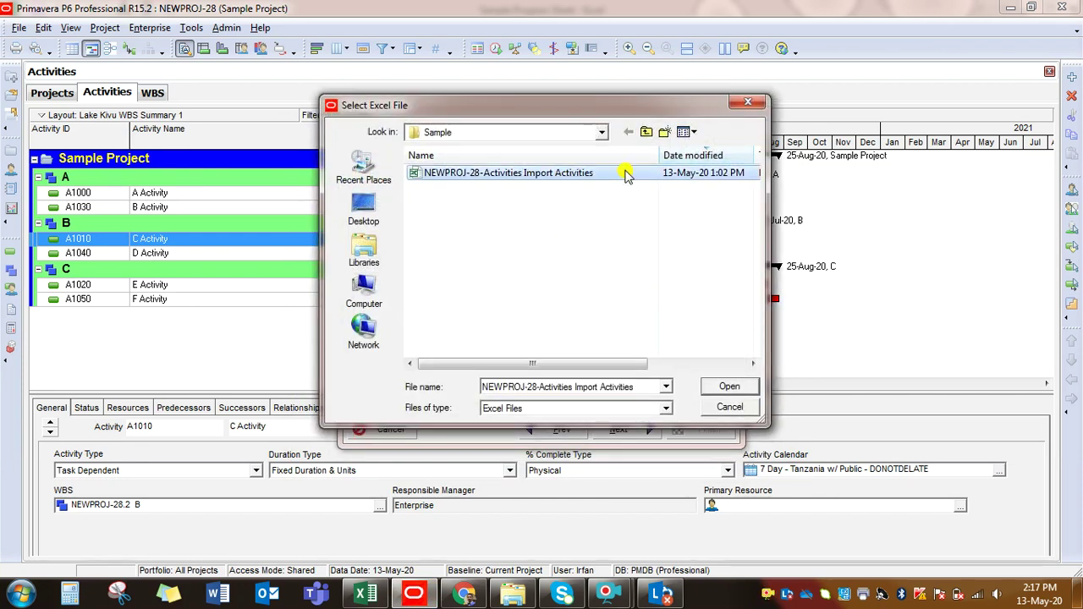
{"action": "double_click", "coordinate": [544, 174]}
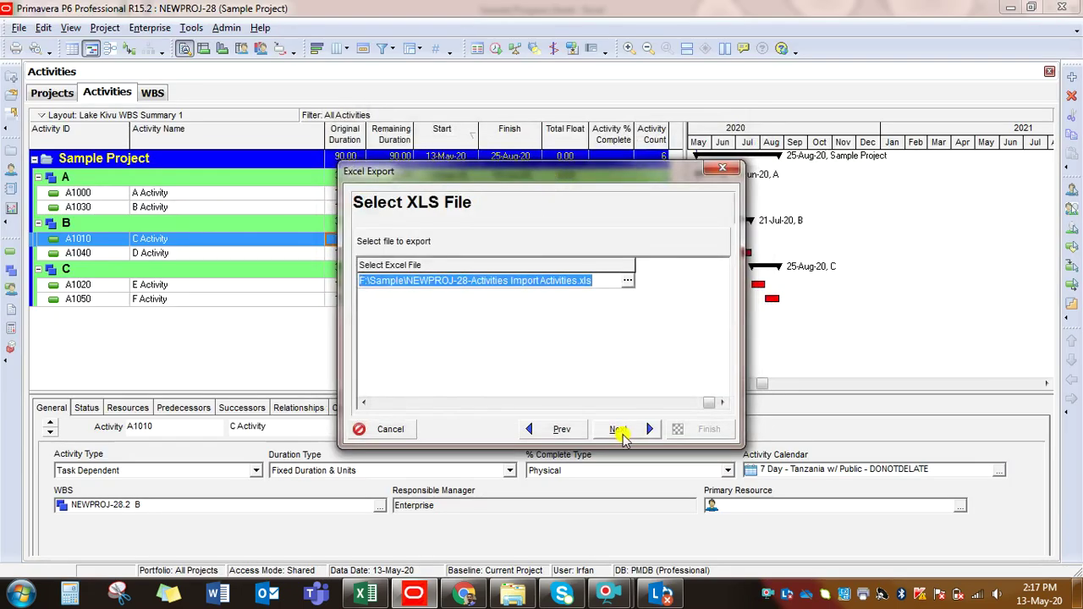
{"action": "left_click", "coordinate": [620, 430]}
{"action": "left_click", "coordinate": [702, 430]}
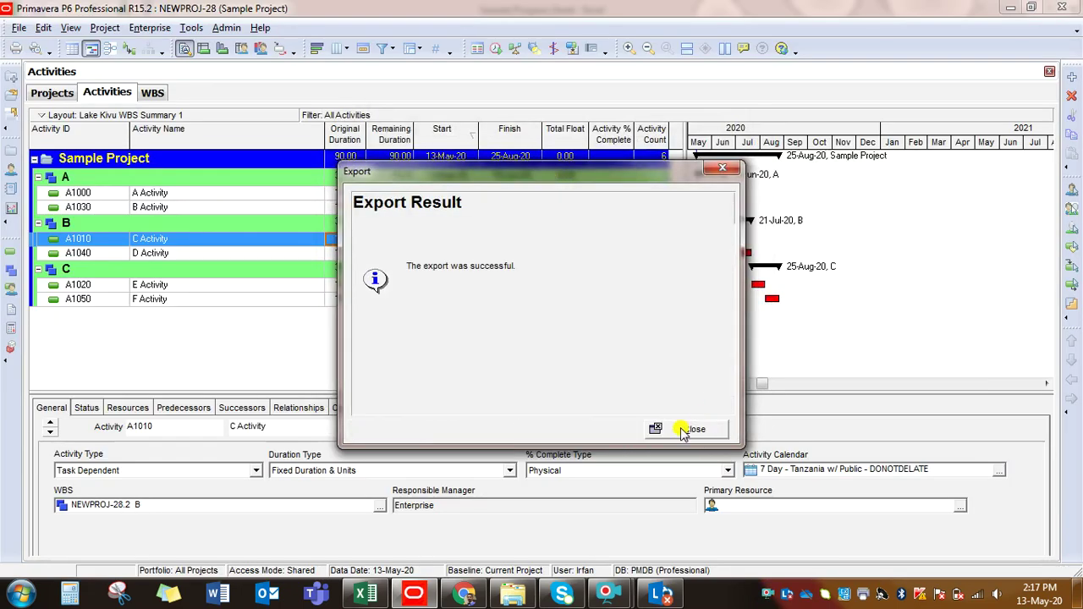
{"action": "left_click", "coordinate": [685, 429]}
Step: Open the exported NEWPROJ-28-Activities Import Activities workbook from the Sample folder in Excel and add filters to the row 2 headings
{"action": "left_click", "coordinate": [508, 595]}
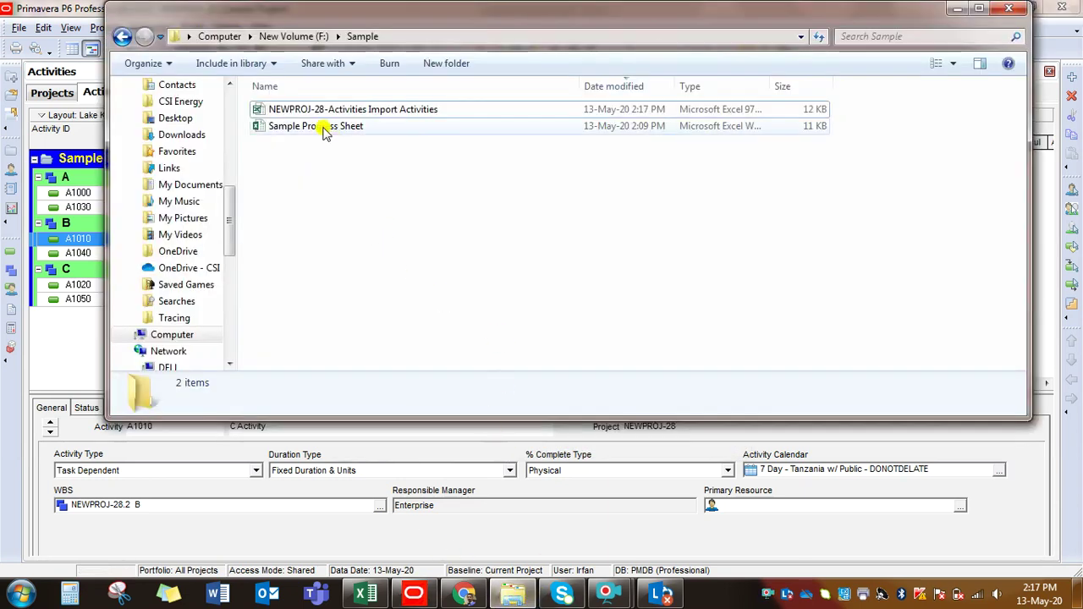
{"action": "double_click", "coordinate": [366, 112]}
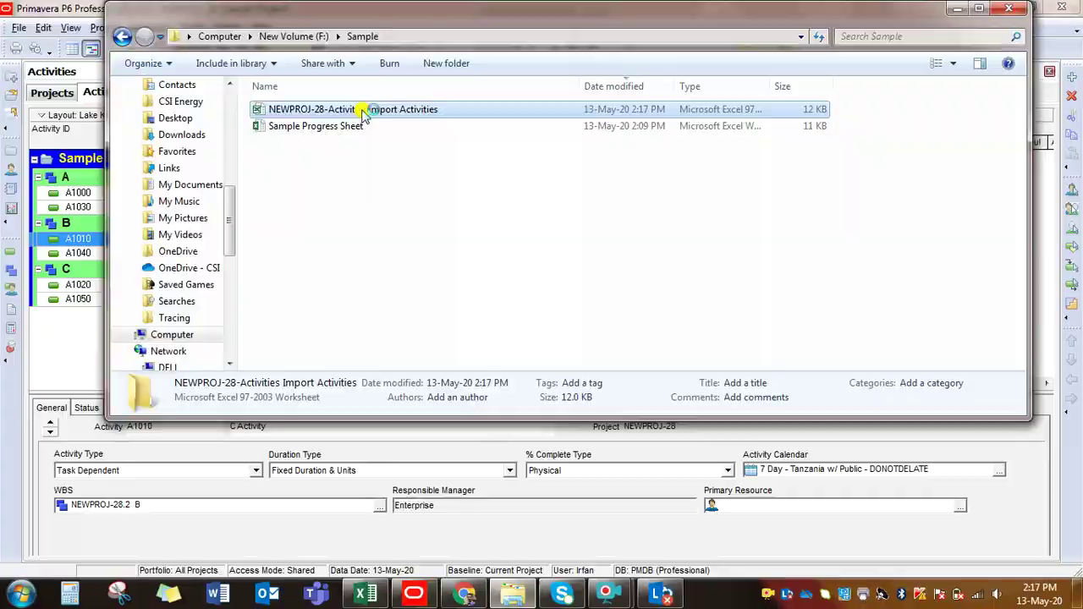
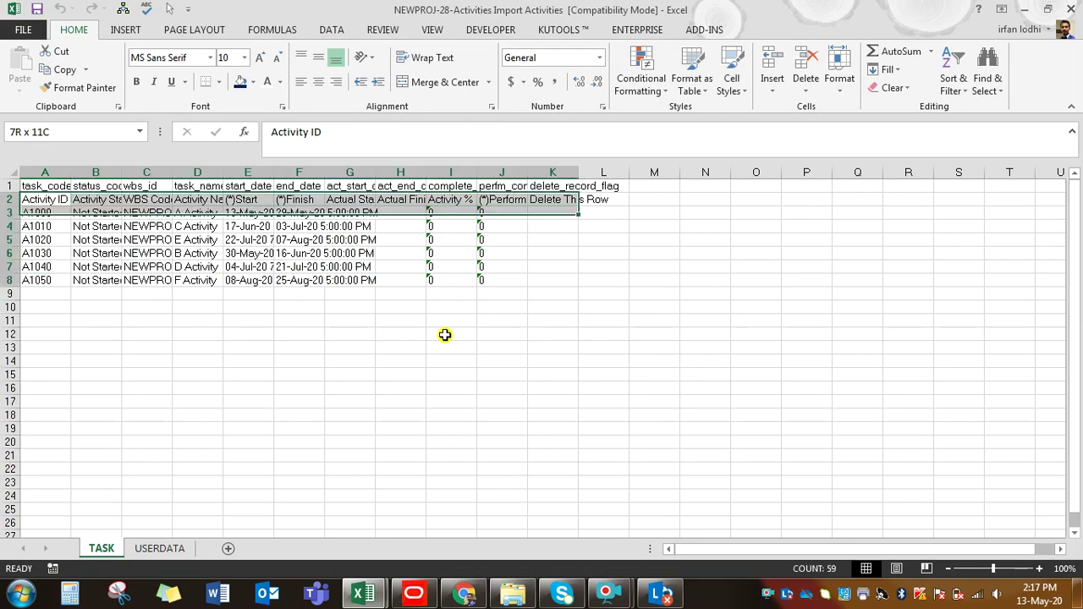
{"action": "key", "text": "ctrl+shift+l"}
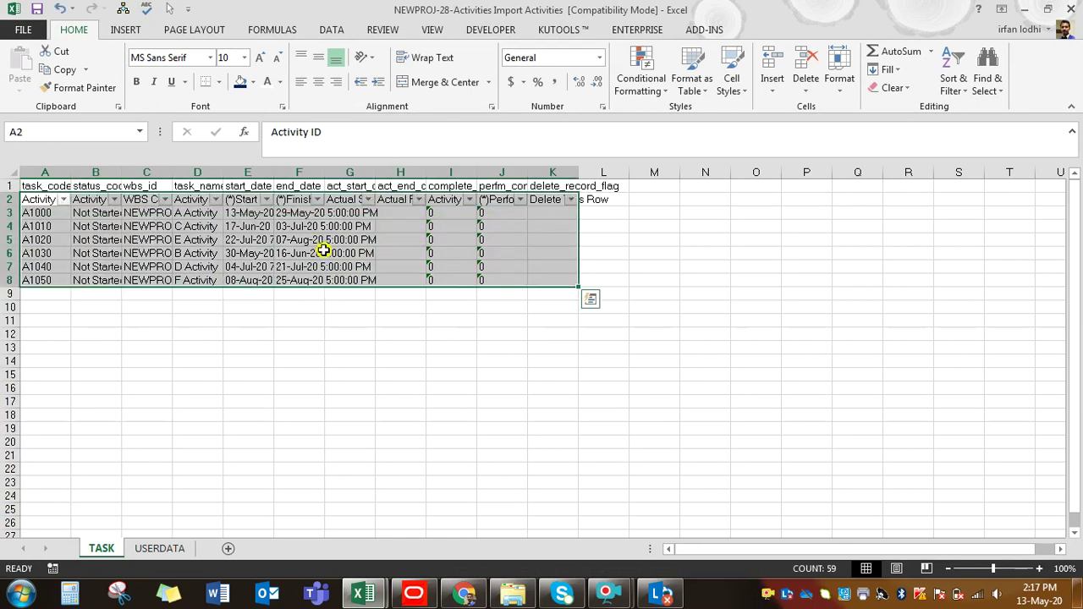
Step: Autofit the widths of columns A to K on the TASK sheet
{"action": "left_click_drag", "start_coordinate": [56, 173], "coordinate": [553, 173]}
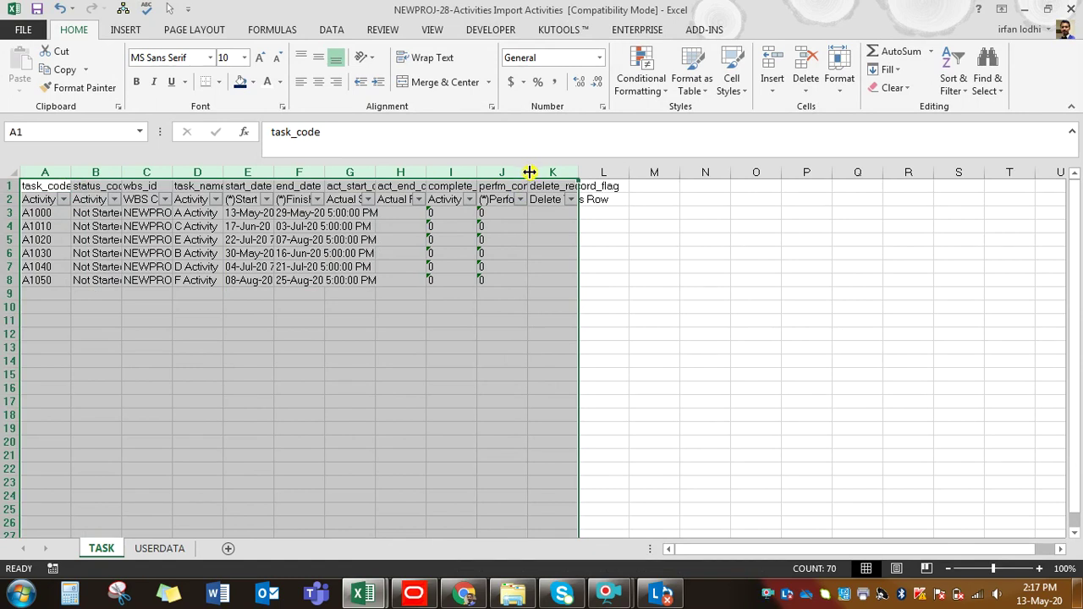
{"action": "double_click", "coordinate": [529, 171]}
{"action": "left_click", "coordinate": [518, 244]}
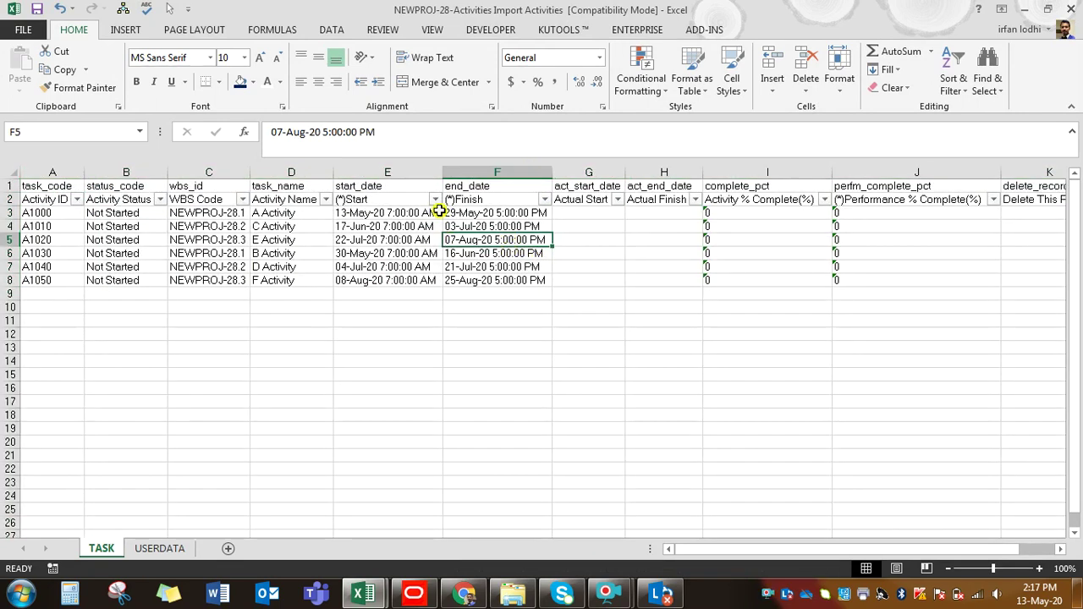
Step: Examine the exported Activity ID and Activity Status columns on the TASK sheet
{"action": "left_click", "coordinate": [79, 213]}
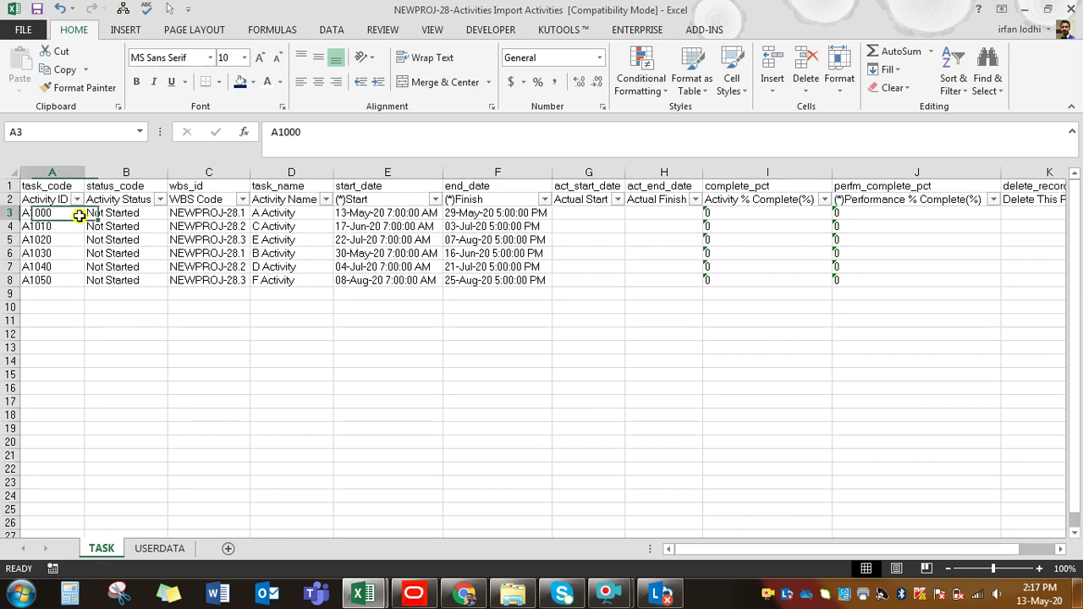
{"action": "left_click", "coordinate": [43, 202]}
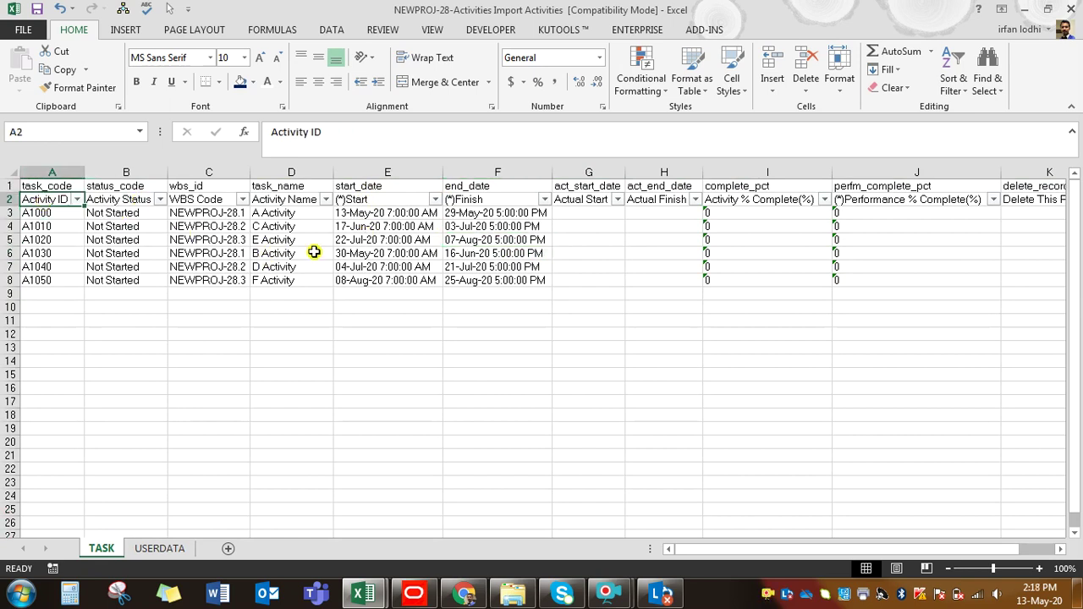
{"action": "left_click", "coordinate": [558, 319]}
{"action": "left_click", "coordinate": [34, 200]}
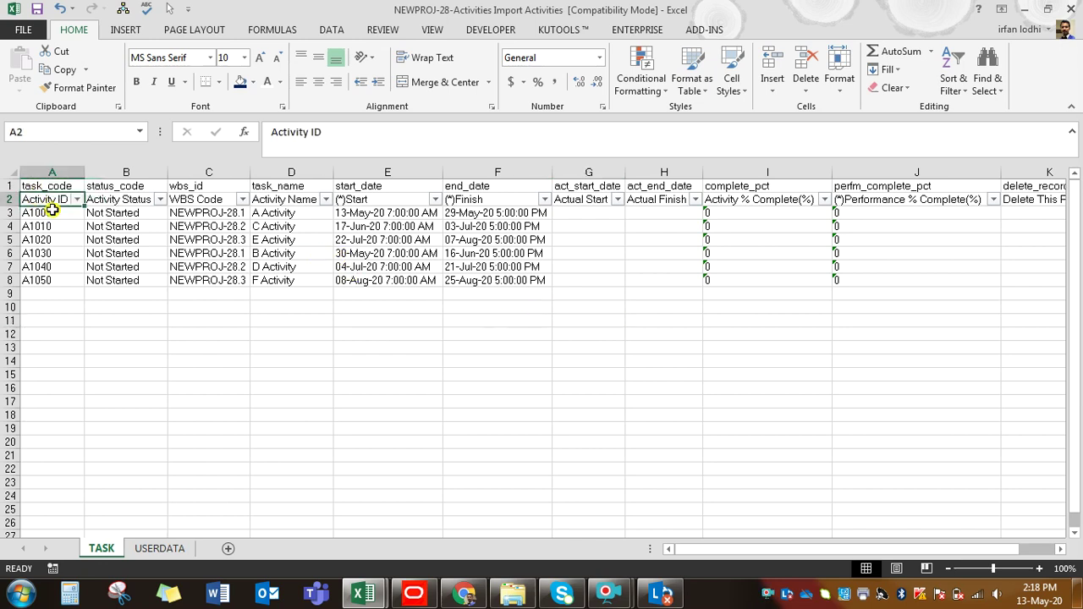
{"action": "left_click", "coordinate": [108, 203]}
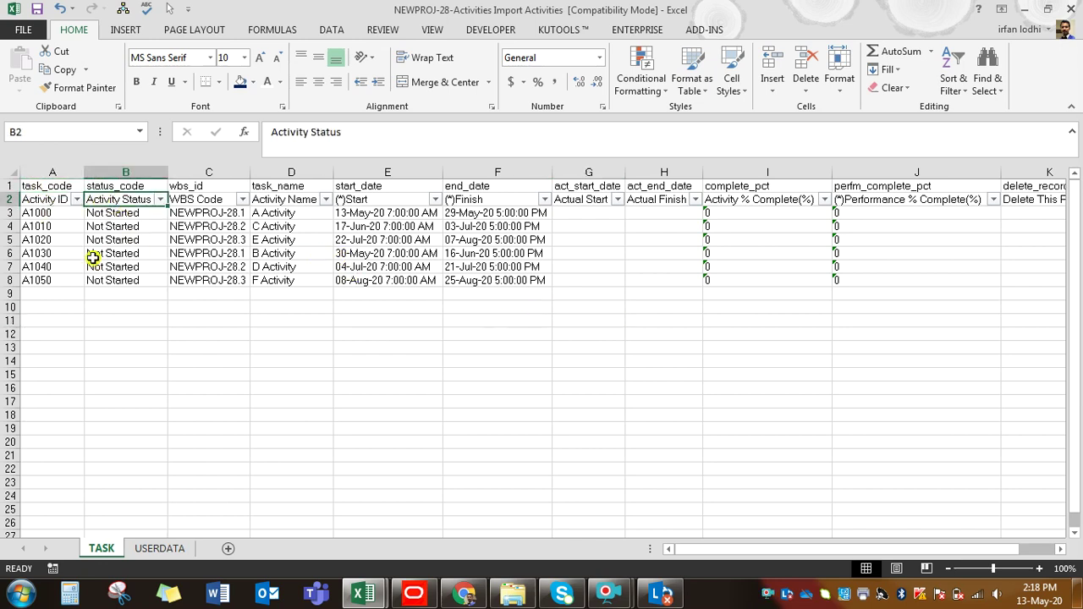
Step: Check the WBS Code column and widen it slightly
{"action": "left_click", "coordinate": [193, 202]}
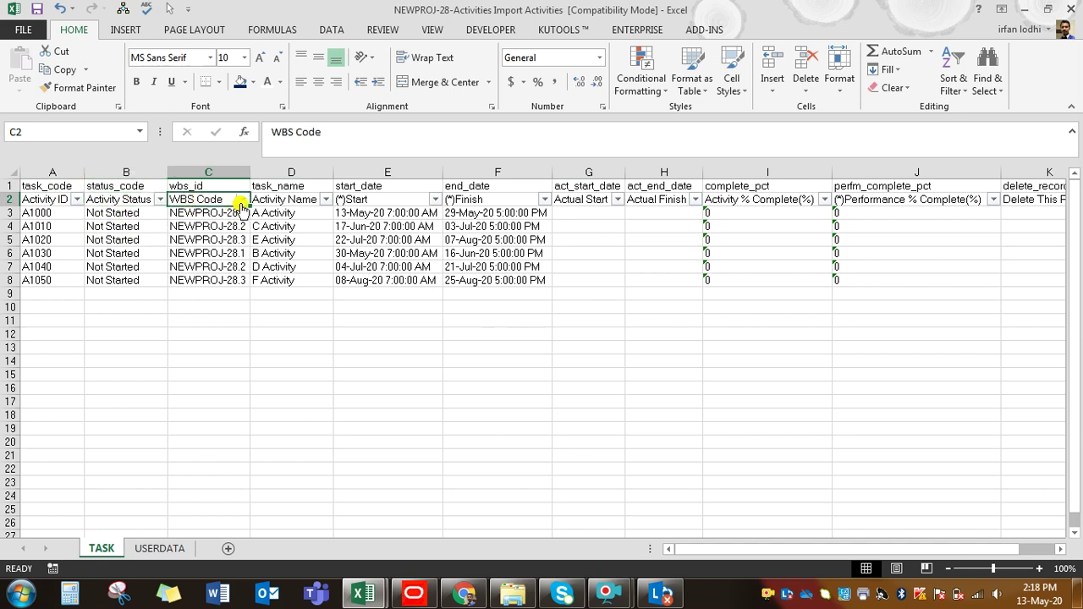
{"action": "left_click", "coordinate": [237, 214]}
{"action": "left_click_drag", "start_coordinate": [253, 171], "coordinate": [269, 172]}
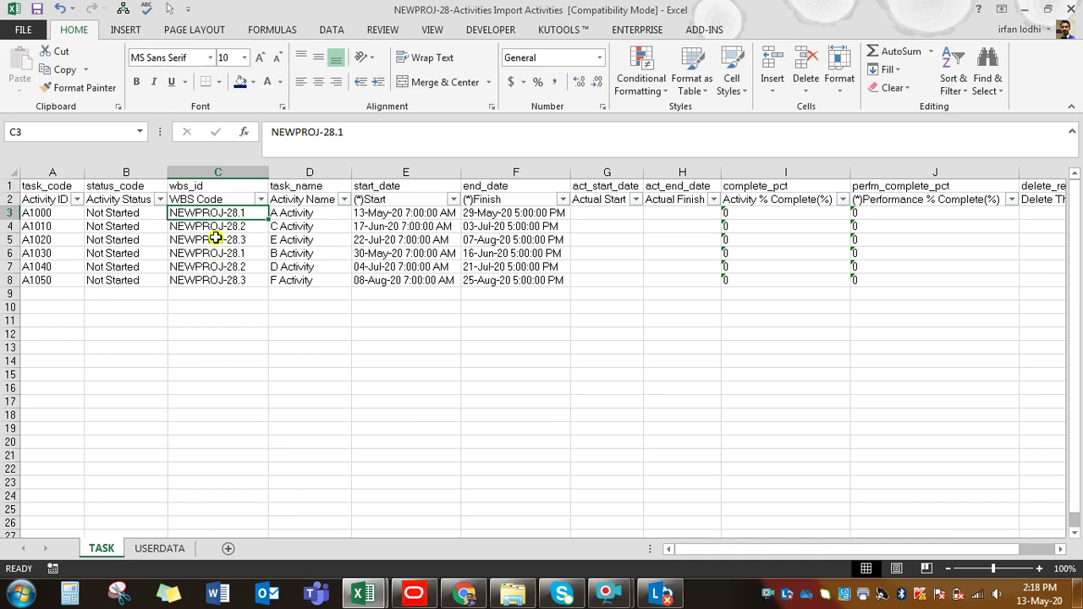
Step: Review the Activity ID, WBS Code and Activity Name columns on the TASK sheet
{"action": "left_click", "coordinate": [75, 227]}
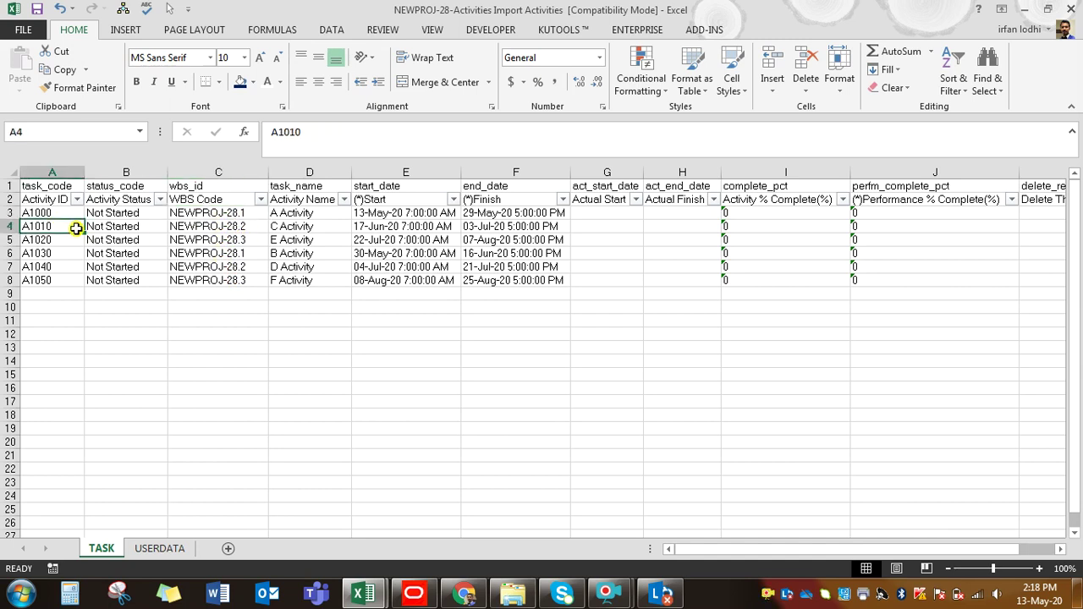
{"action": "left_click", "coordinate": [248, 280]}
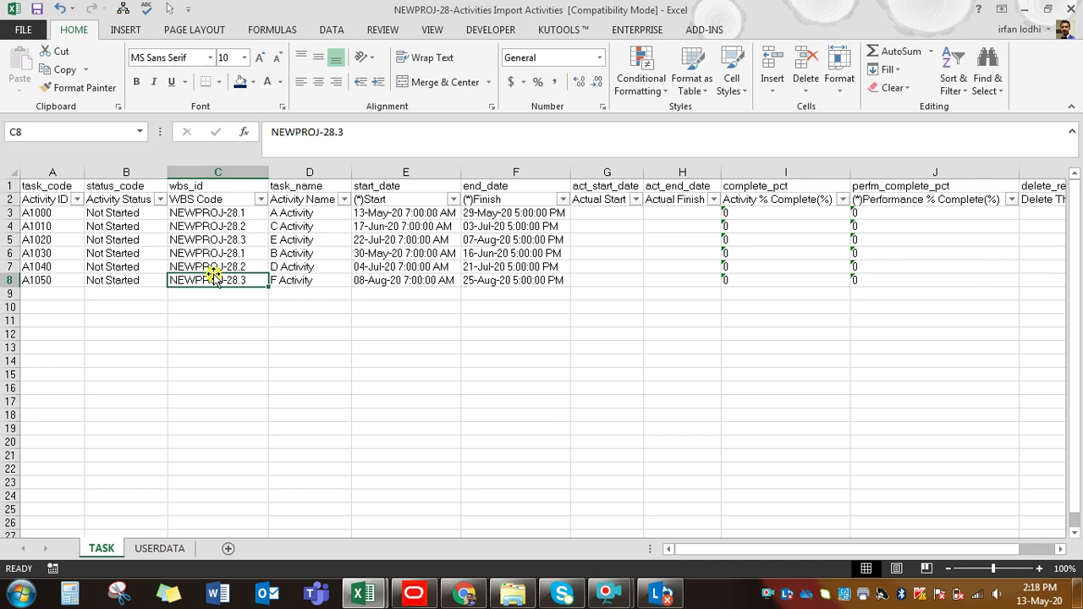
{"action": "left_click_drag", "start_coordinate": [323, 187], "coordinate": [310, 280]}
{"action": "left_click", "coordinate": [315, 198]}
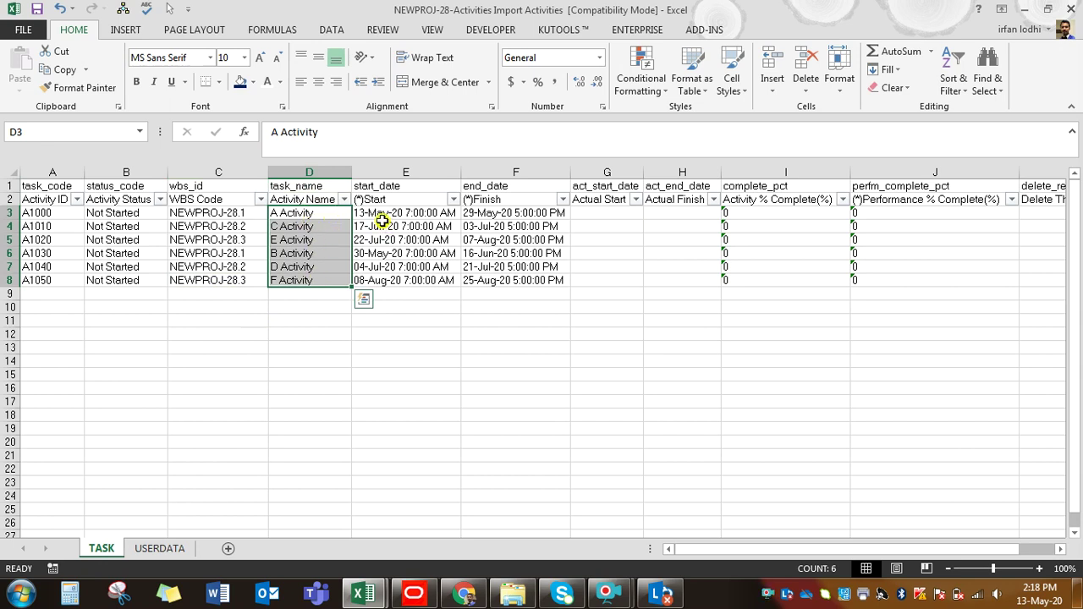
Step: Examine the (*)Start and (*)Finish headings, including the (*) prefix, and the dates listed beneath them
{"action": "left_click", "coordinate": [374, 196]}
{"action": "left_click", "coordinate": [501, 201]}
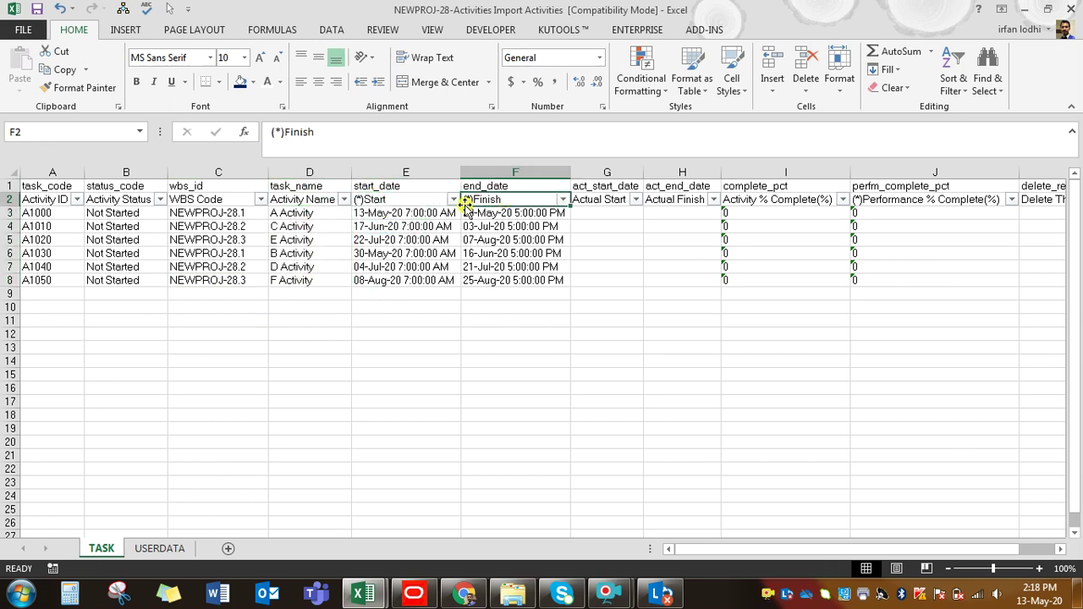
{"action": "left_click", "coordinate": [382, 198]}
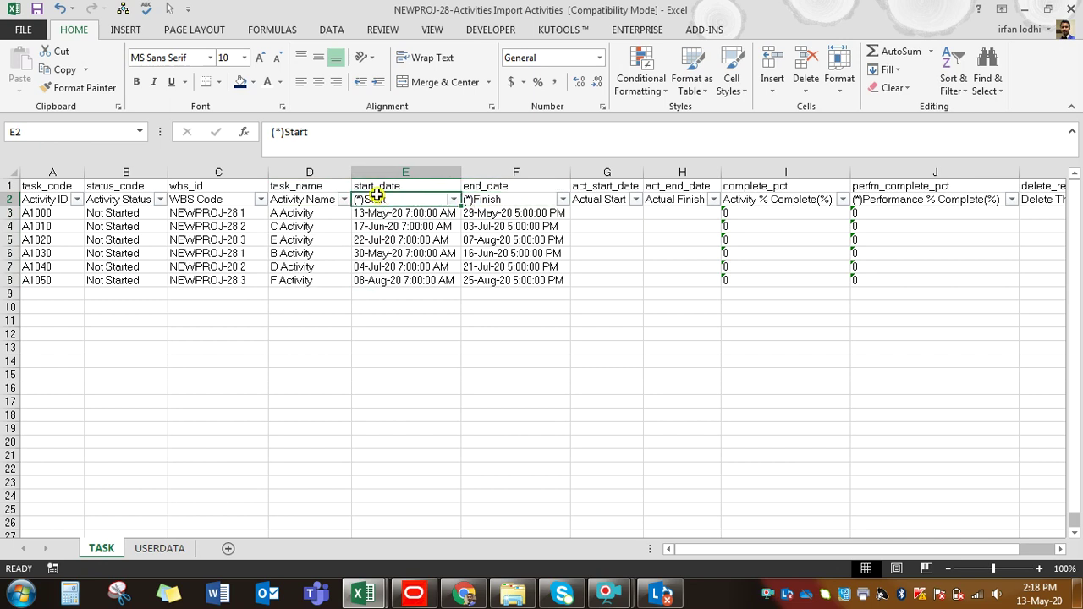
{"action": "left_click_drag", "start_coordinate": [283, 133], "coordinate": [257, 134]}
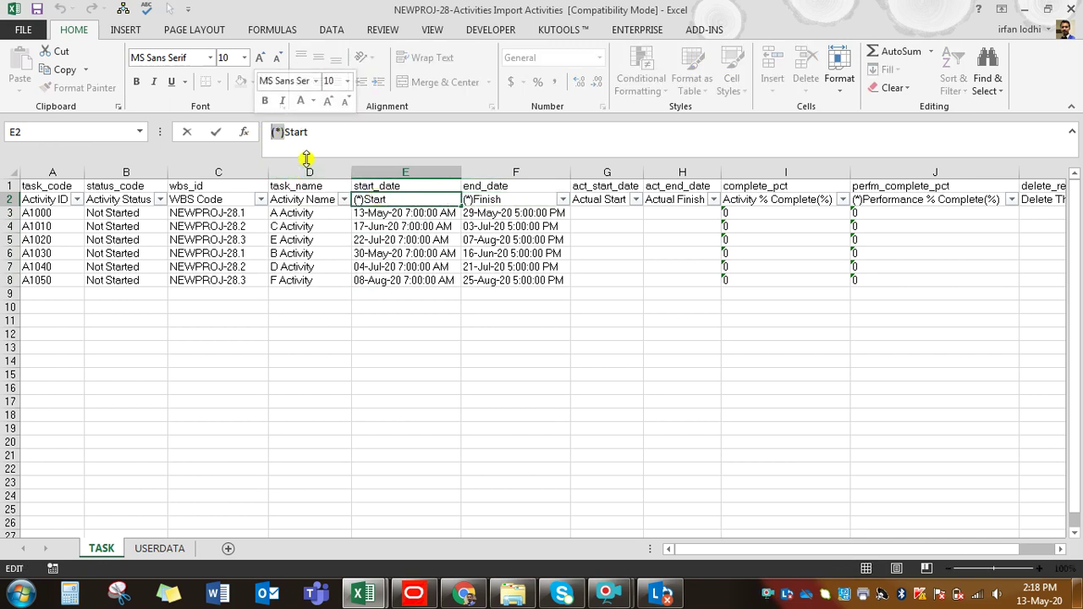
{"action": "key", "text": "Escape"}
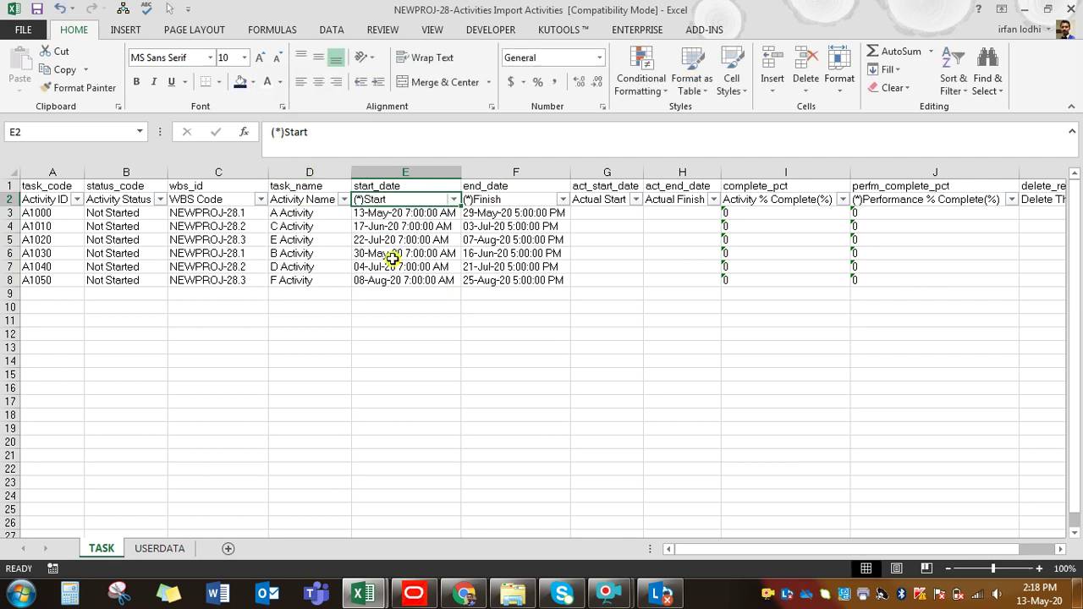
{"action": "left_click", "coordinate": [394, 218]}
{"action": "left_click_drag", "start_coordinate": [393, 218], "coordinate": [394, 282]}
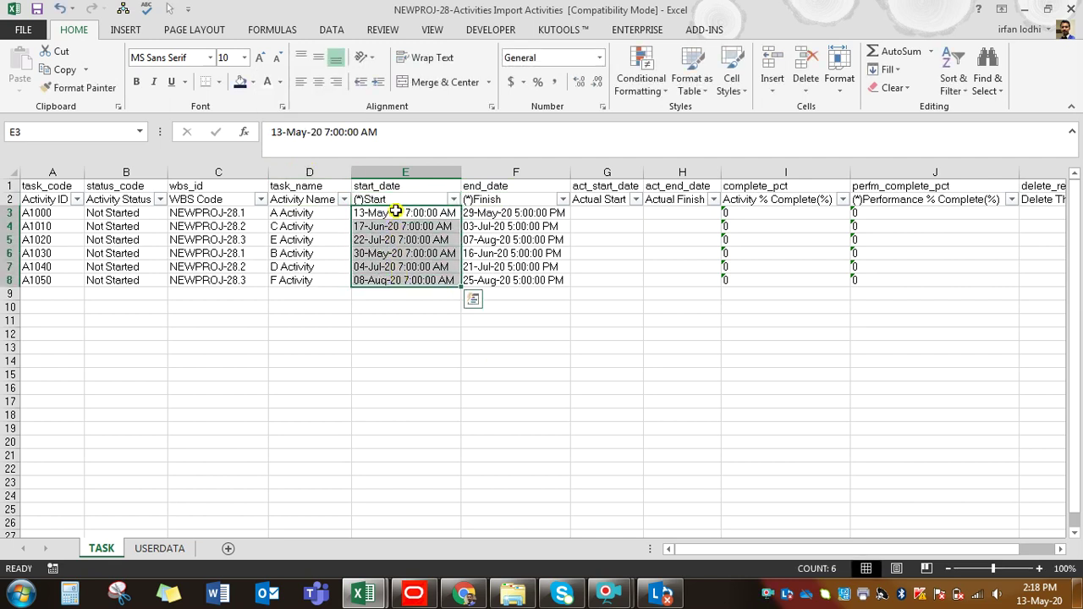
{"action": "left_click_drag", "start_coordinate": [430, 198], "coordinate": [477, 279]}
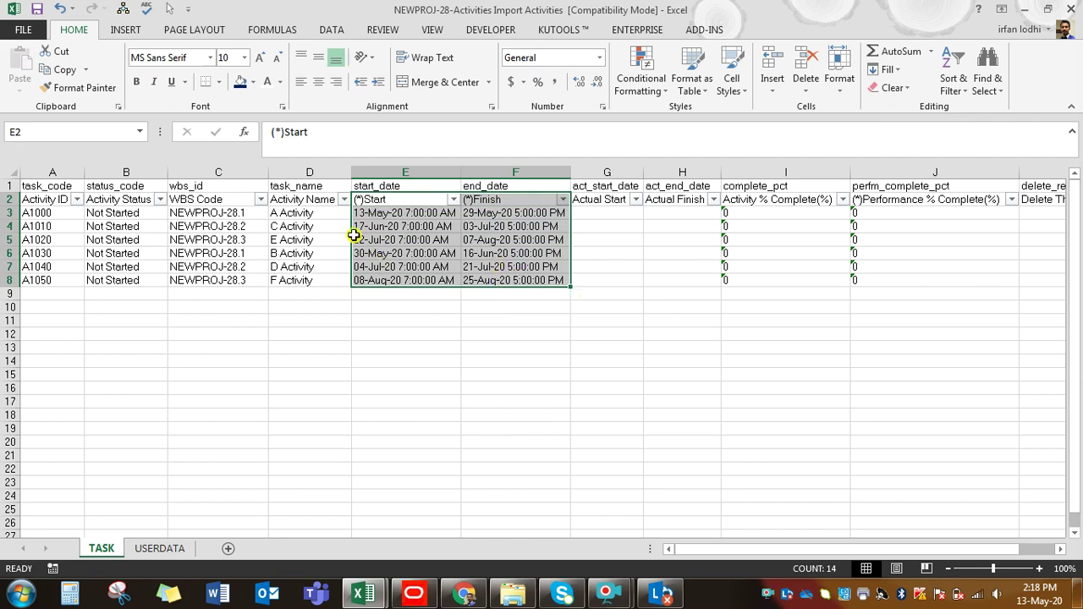
{"action": "left_click", "coordinate": [366, 198]}
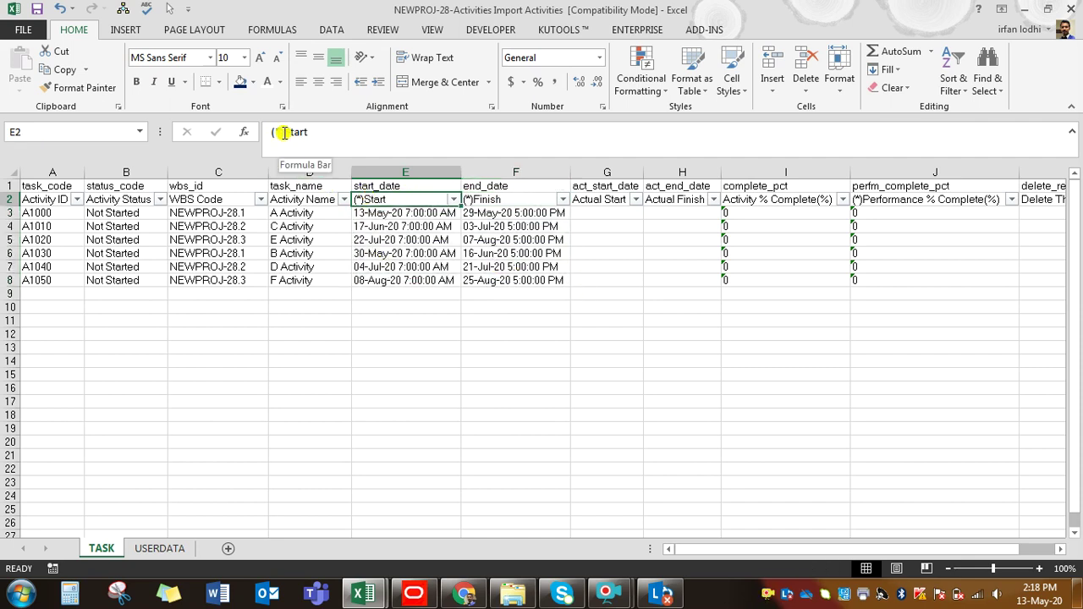
{"action": "left_click_drag", "start_coordinate": [268, 134], "coordinate": [284, 134]}
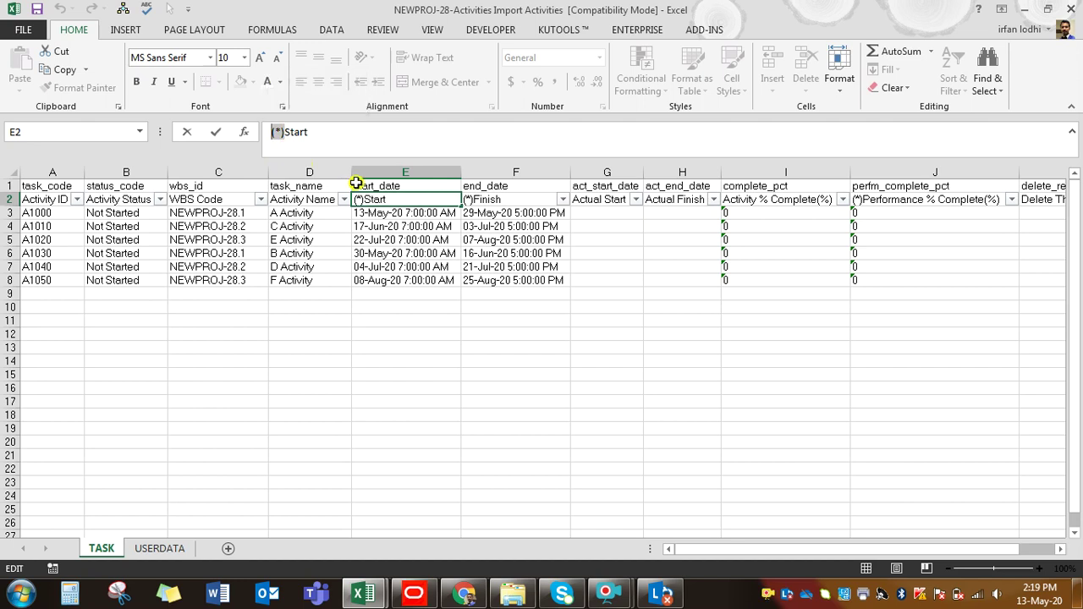
{"action": "key", "text": "Escape"}
{"action": "left_click", "coordinate": [476, 215]}
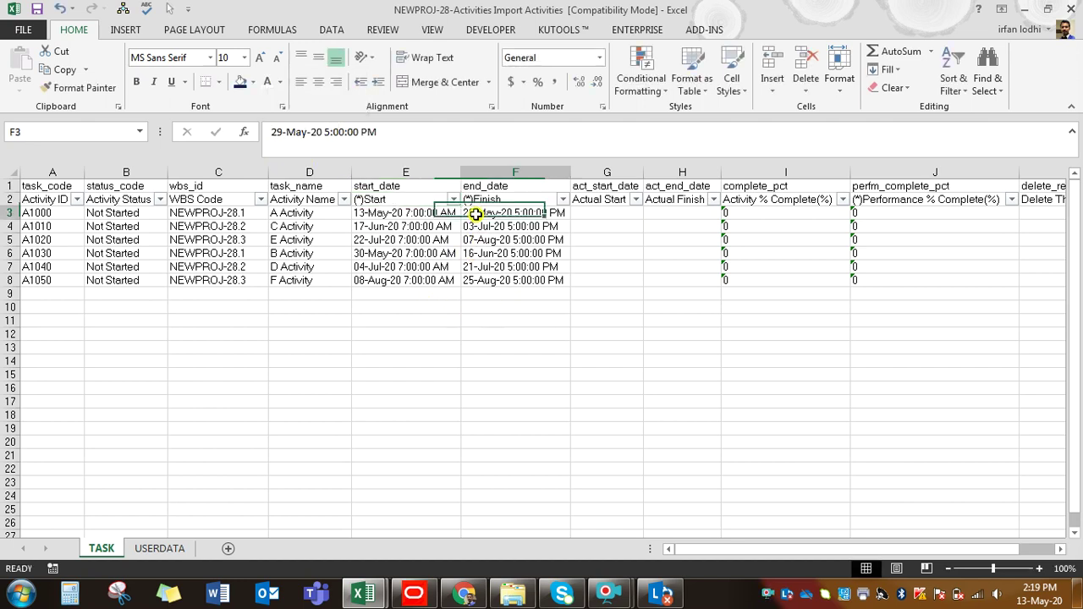
{"action": "left_click", "coordinate": [434, 218]}
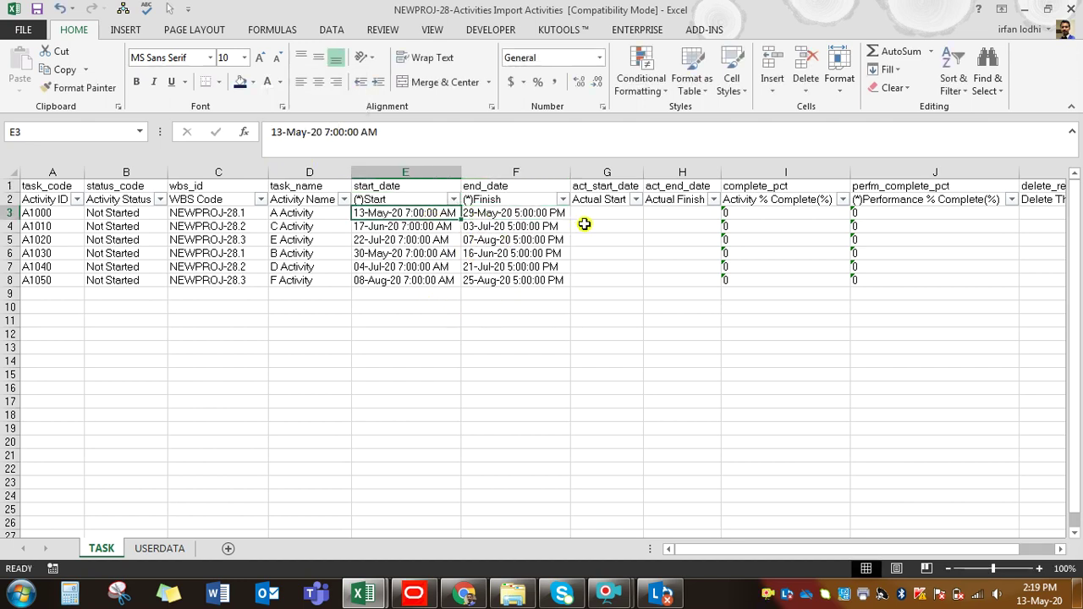
Step: Widen the Actual Start and Actual Finish columns slightly and compare their cells with the Start and Finish dates
{"action": "left_click", "coordinate": [607, 202]}
{"action": "left_click_drag", "start_coordinate": [430, 208], "coordinate": [477, 285]}
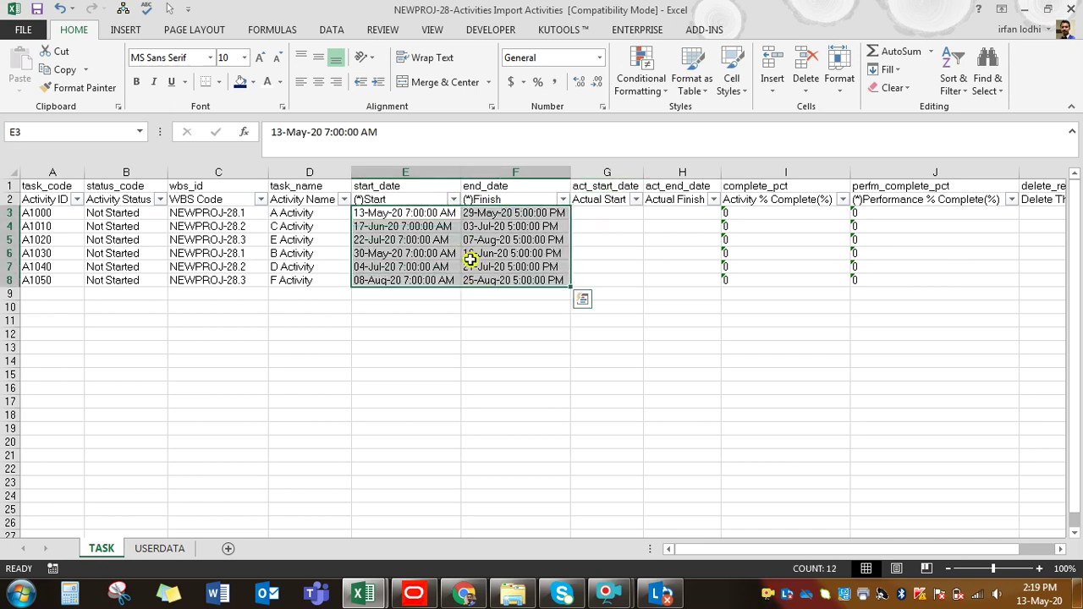
{"action": "left_click_drag", "start_coordinate": [608, 172], "coordinate": [659, 172]}
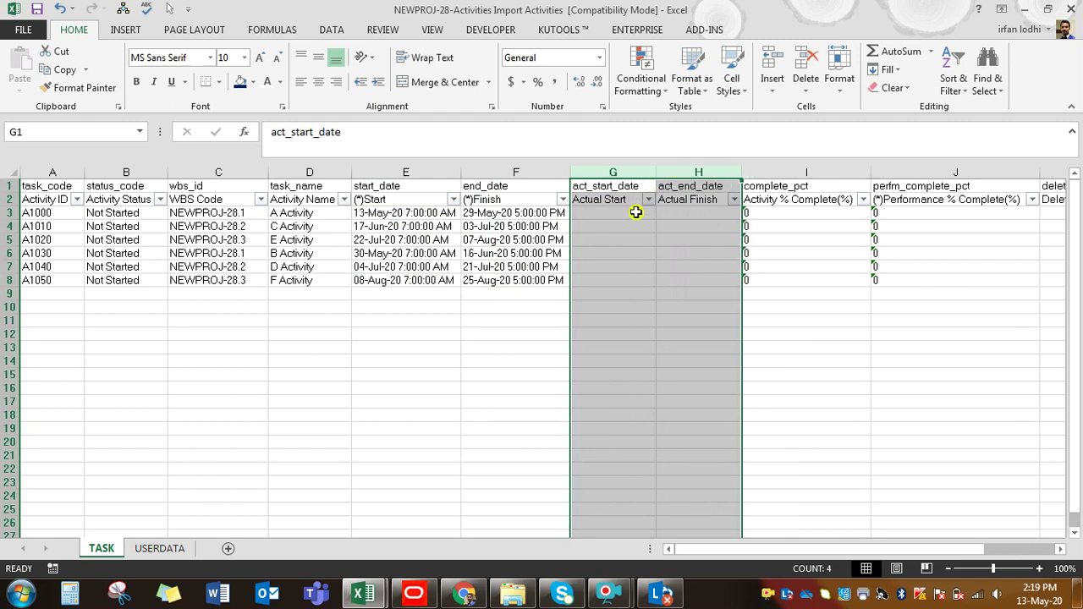
{"action": "left_click_drag", "start_coordinate": [411, 213], "coordinate": [522, 280]}
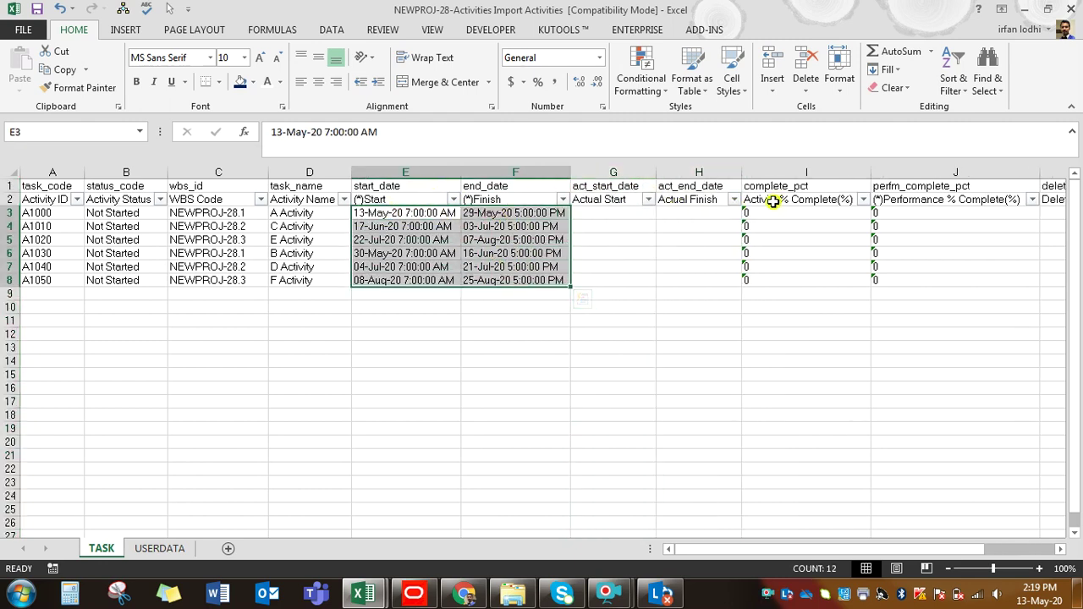
{"action": "left_click", "coordinate": [622, 198]}
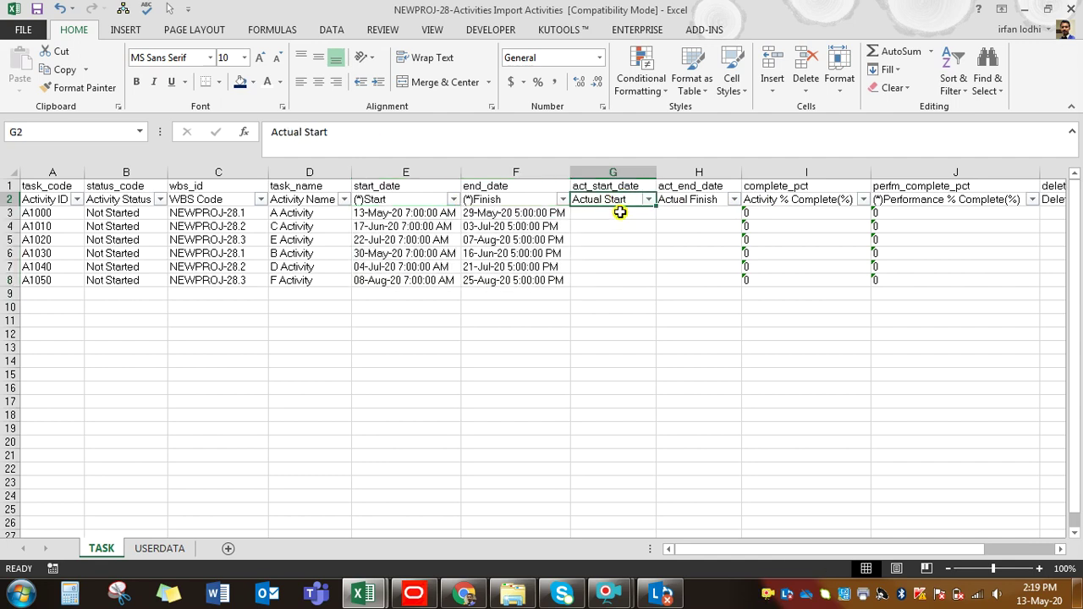
{"action": "left_click_drag", "start_coordinate": [616, 216], "coordinate": [709, 275]}
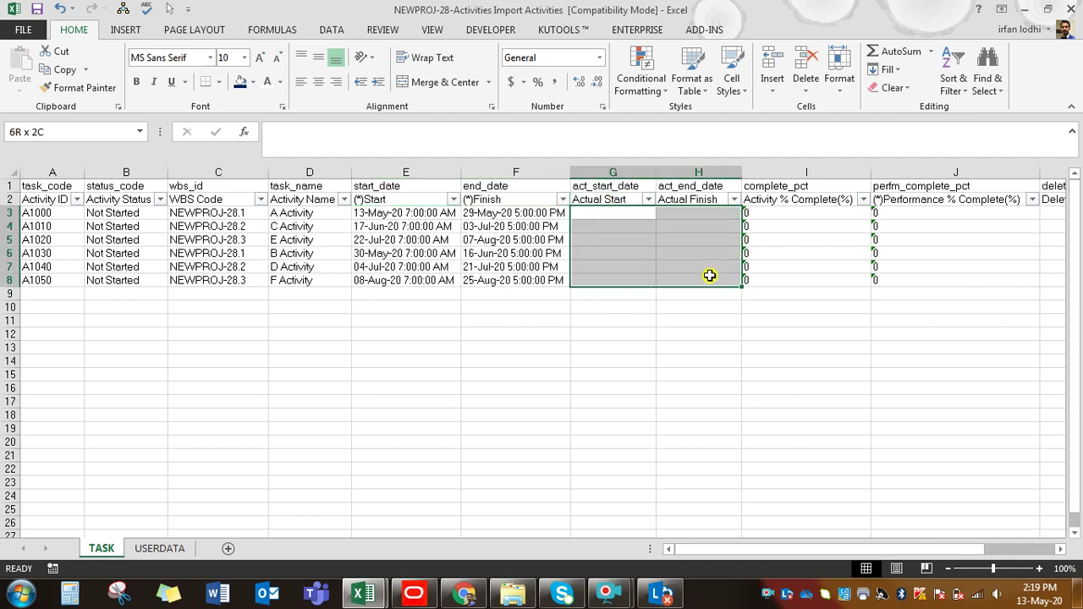
Step: Examine the Activity % Complete(%) and (*)Performance % Complete(%) headings and their values for all six activities
{"action": "left_click", "coordinate": [798, 201]}
{"action": "left_click_drag", "start_coordinate": [797, 215], "coordinate": [796, 276]}
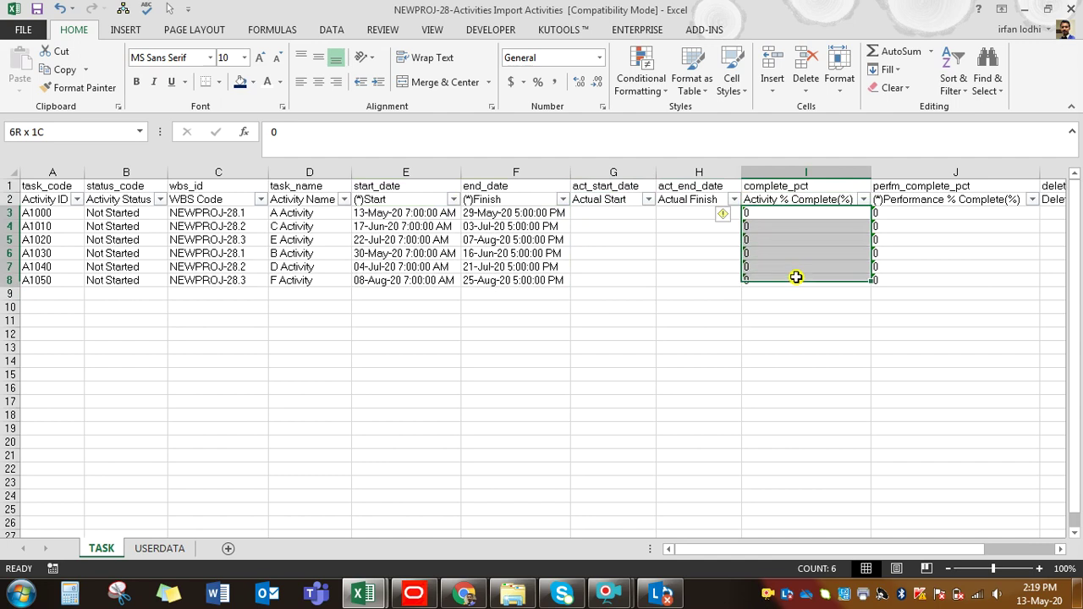
{"action": "left_click", "coordinate": [881, 195]}
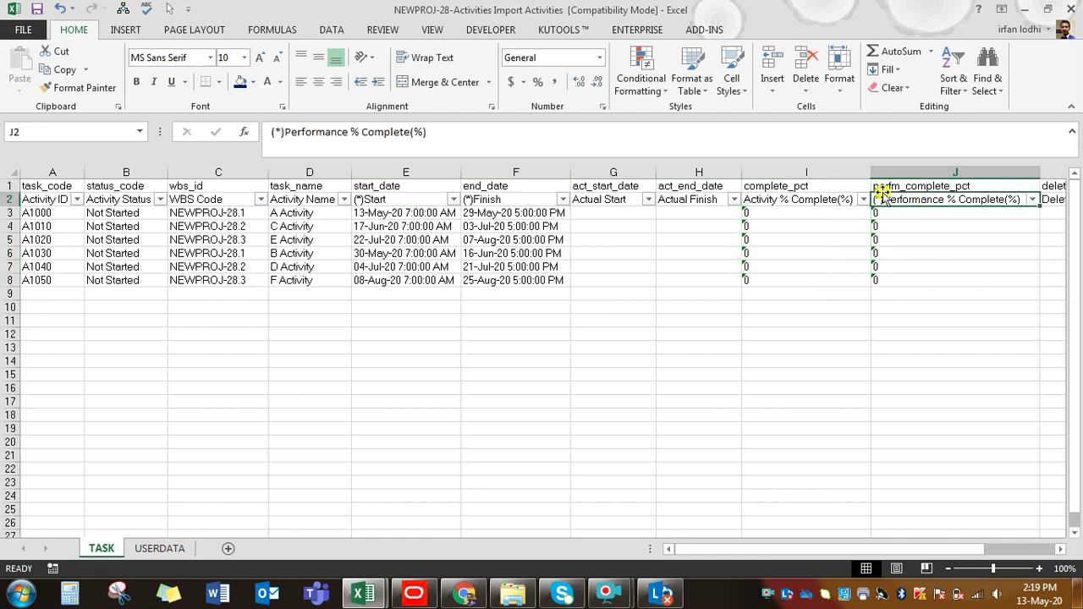
{"action": "mouse_move", "coordinate": [272, 132]}
{"action": "left_mouse_down"}
{"action": "mouse_move", "coordinate": [274, 148]}
{"action": "mouse_move", "coordinate": [285, 133]}
{"action": "left_mouse_up"}
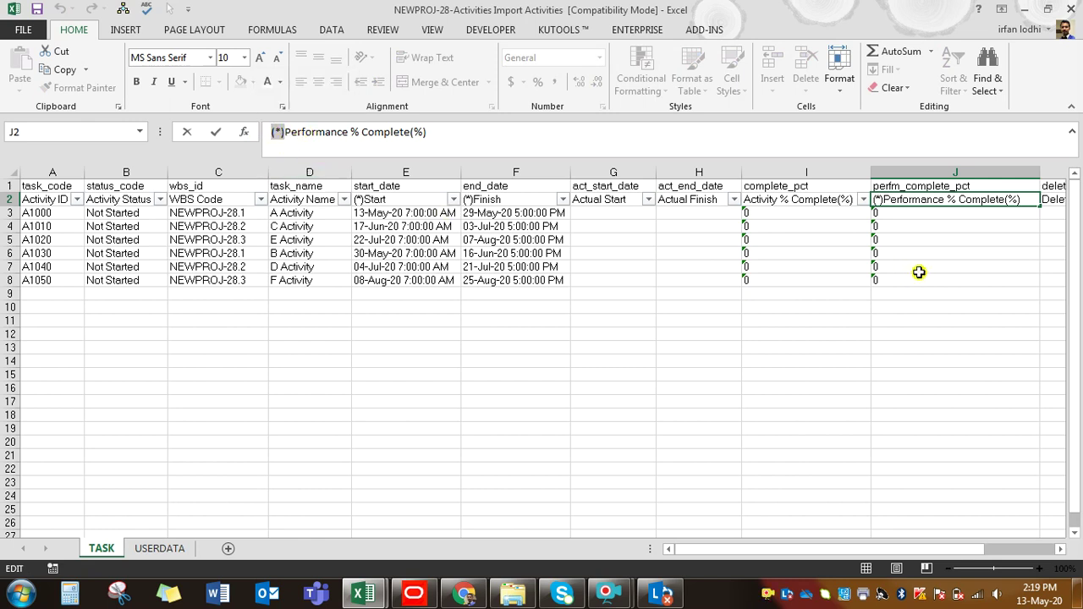
{"action": "key", "text": "Escape"}
{"action": "left_click_drag", "start_coordinate": [902, 212], "coordinate": [904, 282]}
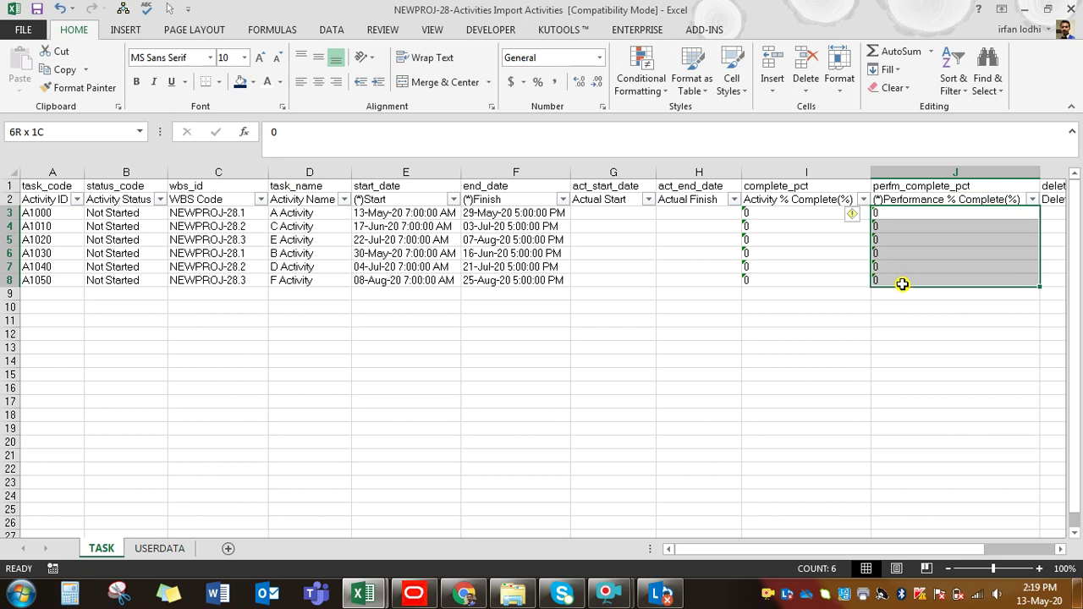
{"action": "mouse_move", "coordinate": [902, 285]}
{"action": "left_mouse_down"}
{"action": "mouse_move", "coordinate": [899, 292]}
{"action": "mouse_move", "coordinate": [902, 280]}
{"action": "left_mouse_up"}
{"action": "left_click", "coordinate": [770, 203]}
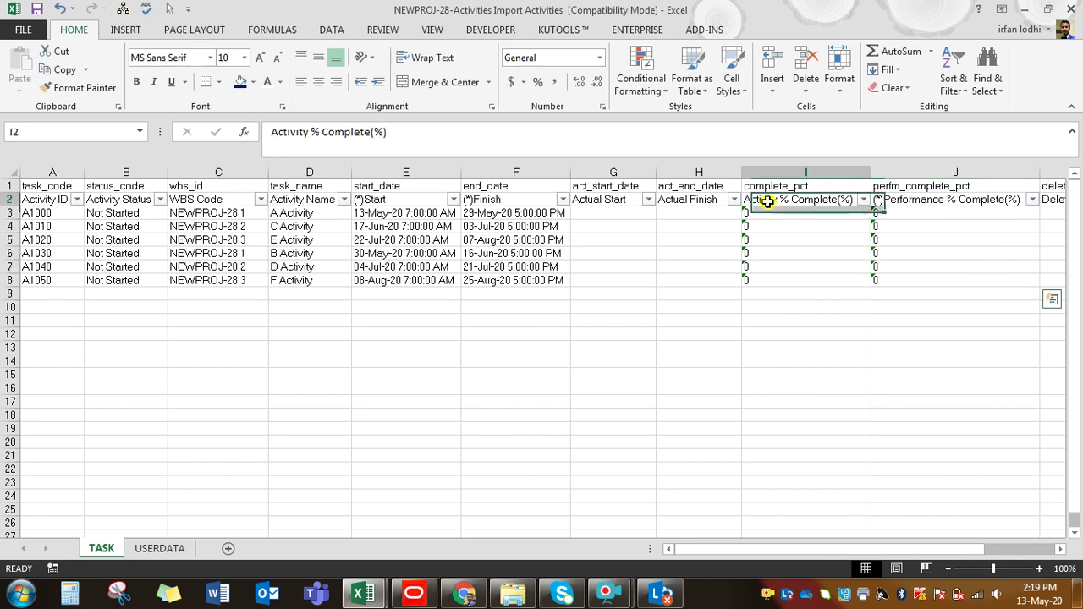
{"action": "left_click_drag", "start_coordinate": [761, 214], "coordinate": [767, 279]}
Step: Check the Delete This Row column at the end of the table and the Activity Status values in B3:B8
{"action": "left_click_drag", "start_coordinate": [906, 548], "coordinate": [1025, 513]}
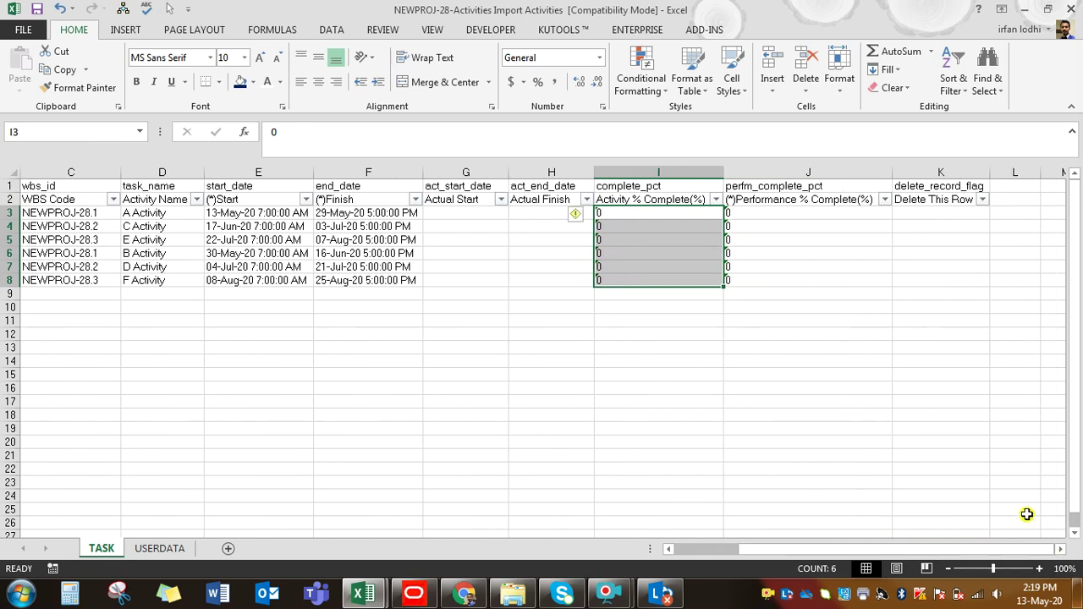
{"action": "left_click", "coordinate": [1061, 549]}
{"action": "left_click", "coordinate": [1060, 549]}
{"action": "left_click", "coordinate": [1060, 549]}
{"action": "left_click_drag", "start_coordinate": [884, 554], "coordinate": [711, 554]}
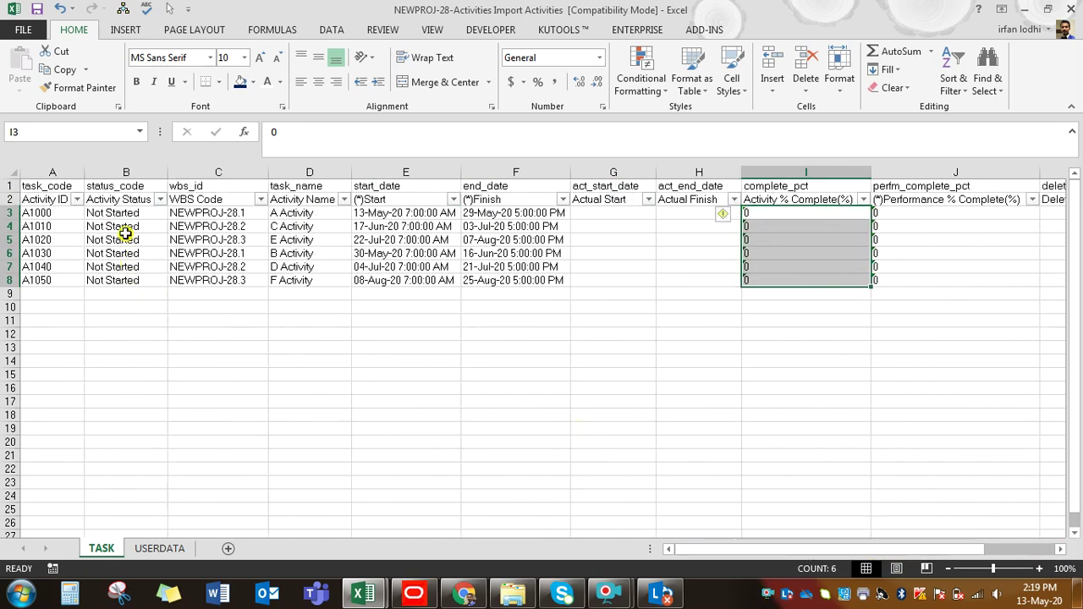
{"action": "left_click_drag", "start_coordinate": [118, 209], "coordinate": [116, 282]}
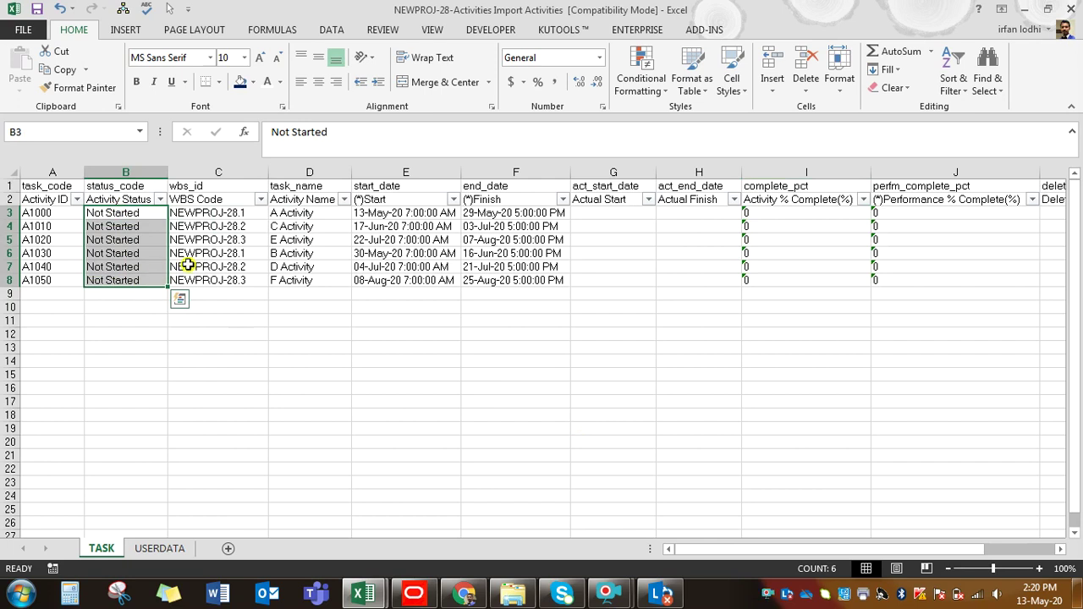
Step: Start a VLOOKUP formula in cell N3 of the TASK sheet with the Activity ID in A3 as the lookup value
{"action": "left_click", "coordinate": [919, 214]}
{"action": "key", "text": "Right"}
{"action": "key", "text": "Right"}
{"action": "key", "text": "Right"}
{"action": "key", "text": "Right"}
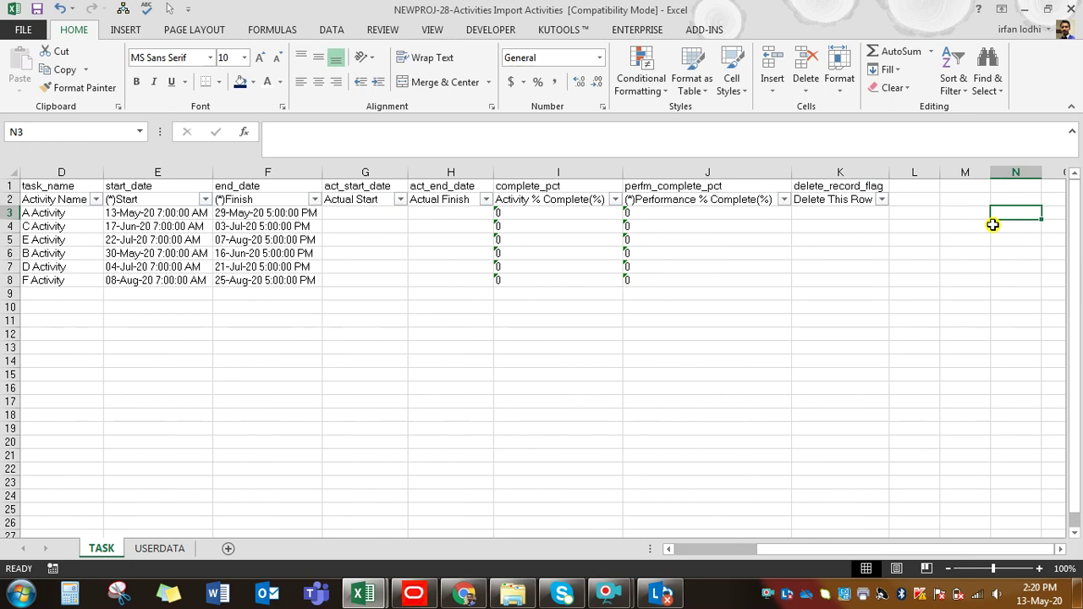
{"action": "type", "text": "=vl"}
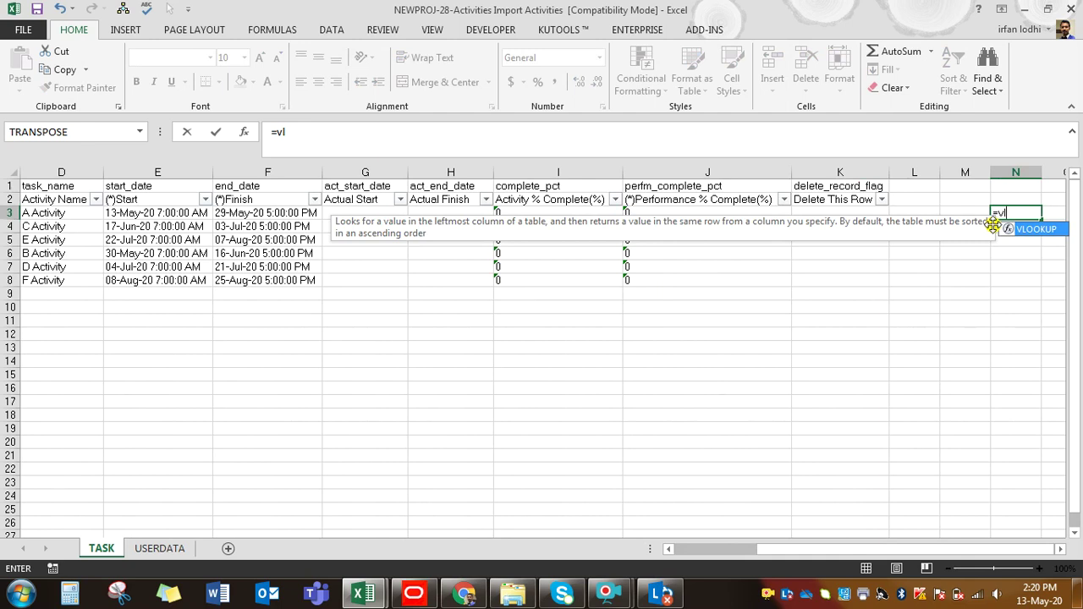
{"action": "key", "text": "Tab"}
{"action": "key", "text": "Left"}
{"action": "key", "text": "Left"}
{"action": "key", "text": "Left"}
{"action": "key", "text": "Left"}
{"action": "key", "text": "Left"}
{"action": "key", "text": "Left"}
{"action": "key", "text": "Left"}
{"action": "key", "text": "Left"}
{"action": "key", "text": "Left"}
{"action": "key", "text": "Left"}
{"action": "key", "text": "Left"}
{"action": "key", "text": "Left"}
{"action": "key", "text": "Left"}
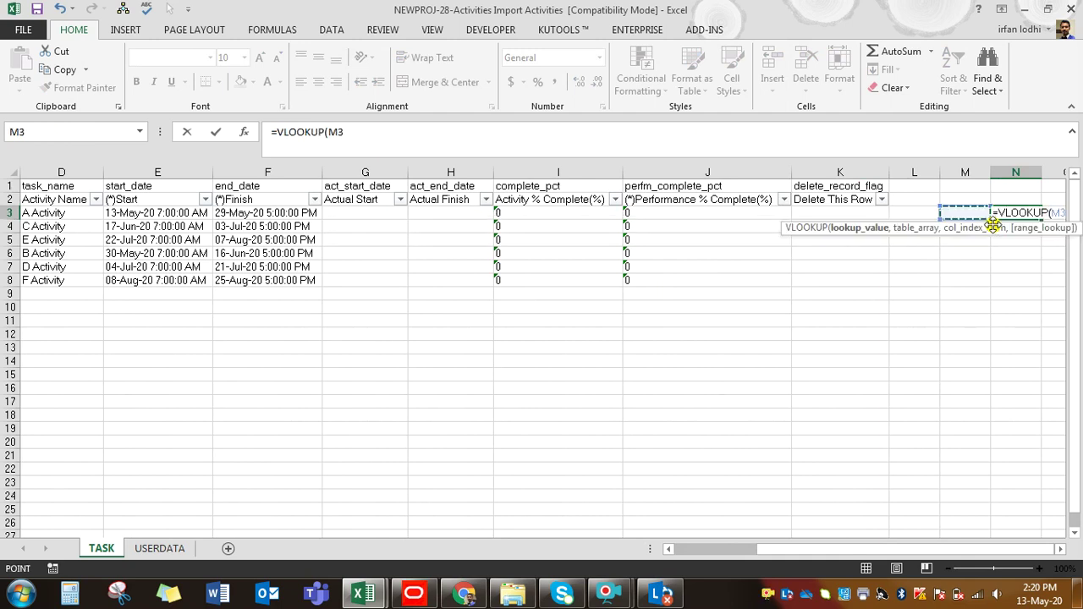
{"action": "type", "text": ","}
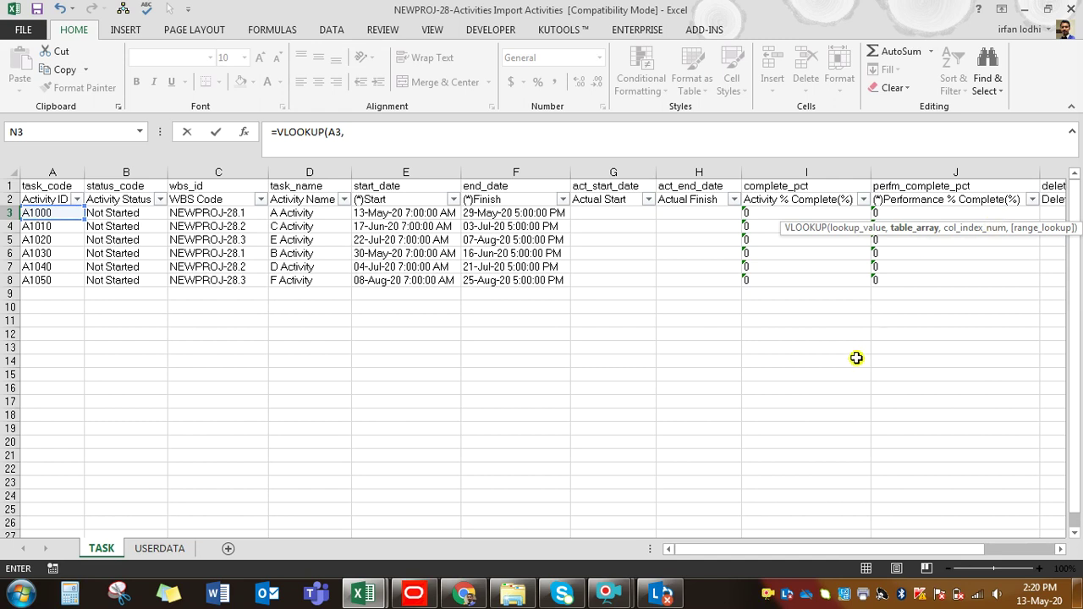
Step: Complete the VLOOKUP in N3 with range $A$5:$F$12 on Sheet1 of Sample Progress Sheet, column index 6 and exact match 0
{"action": "mouse_move", "coordinate": [364, 592]}
{"action": "left_click", "coordinate": [289, 528]}
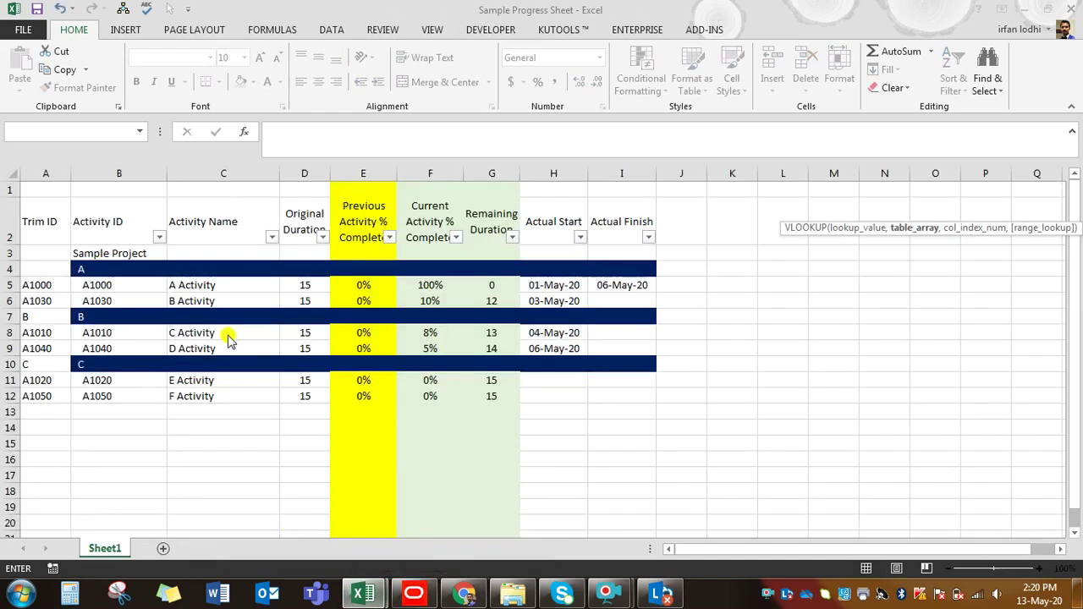
{"action": "left_click", "coordinate": [41, 284]}
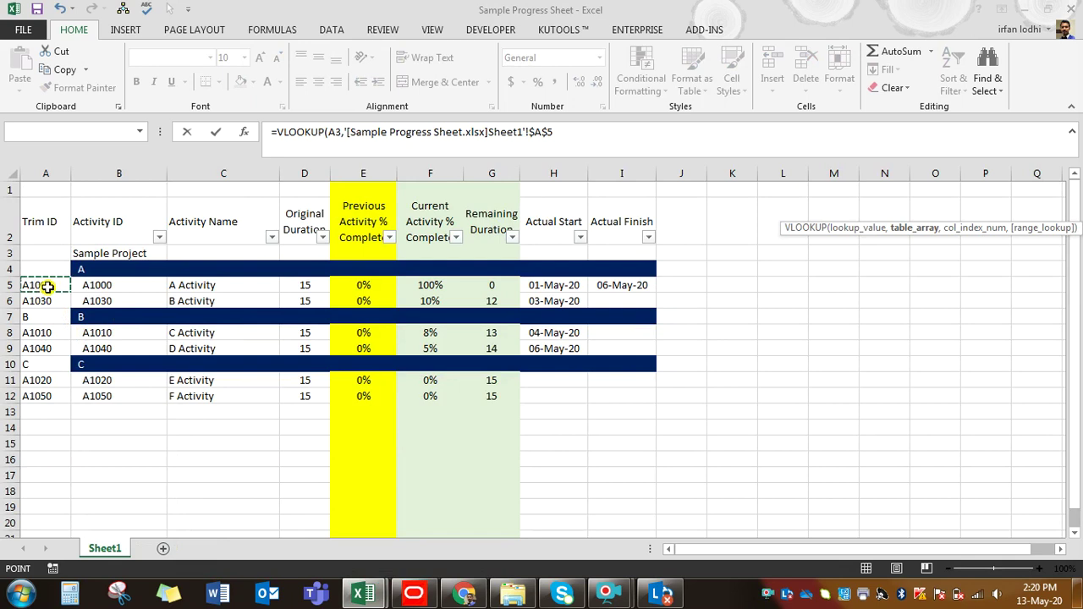
{"action": "left_click_drag", "start_coordinate": [55, 288], "coordinate": [421, 401]}
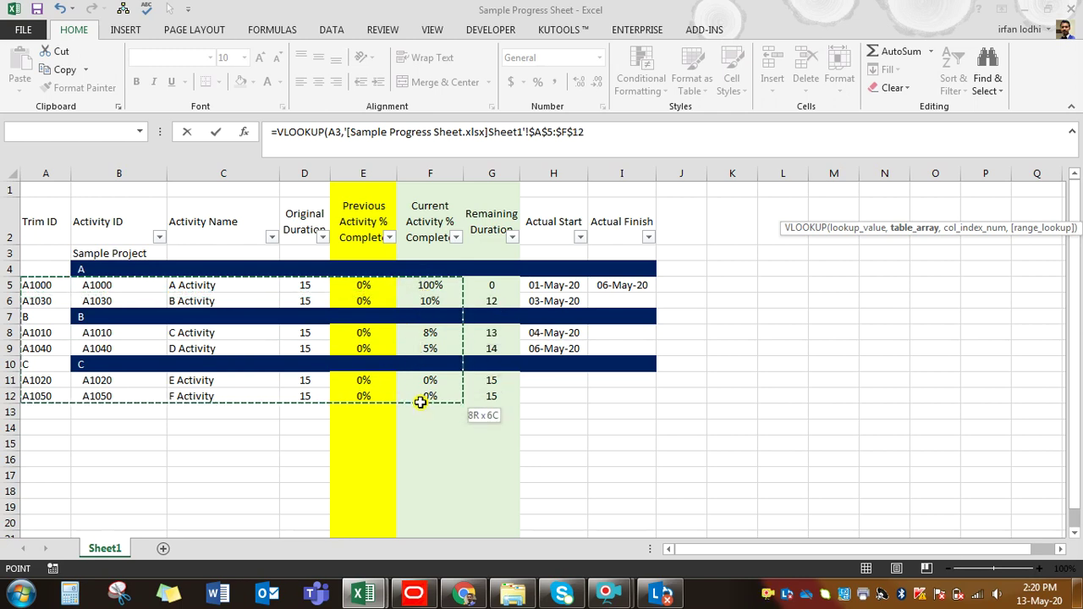
{"action": "left_click_drag", "start_coordinate": [420, 402], "coordinate": [421, 403]}
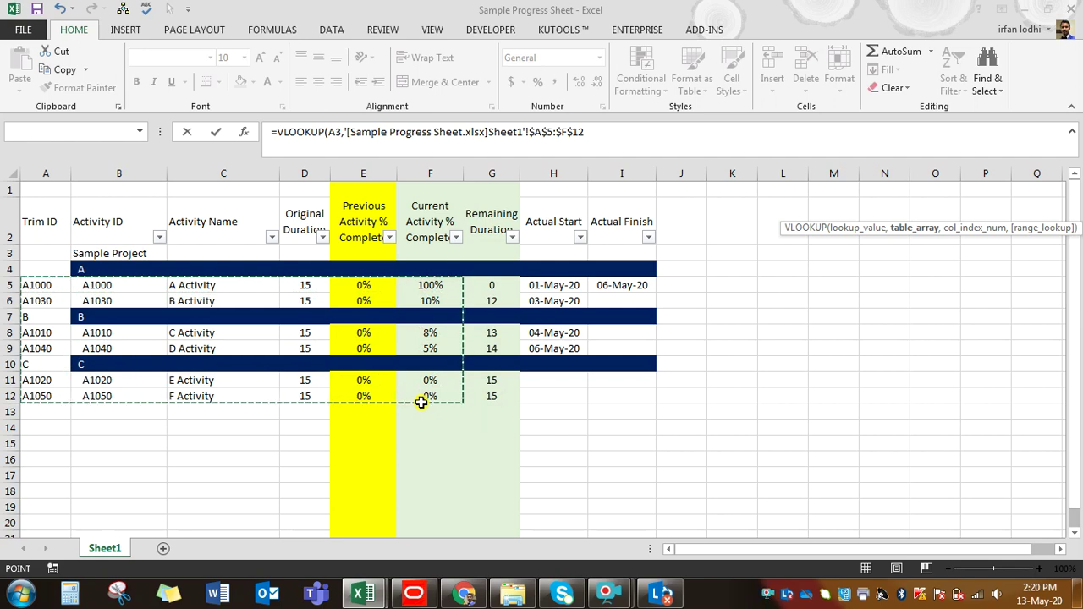
{"action": "left_click", "coordinate": [609, 136]}
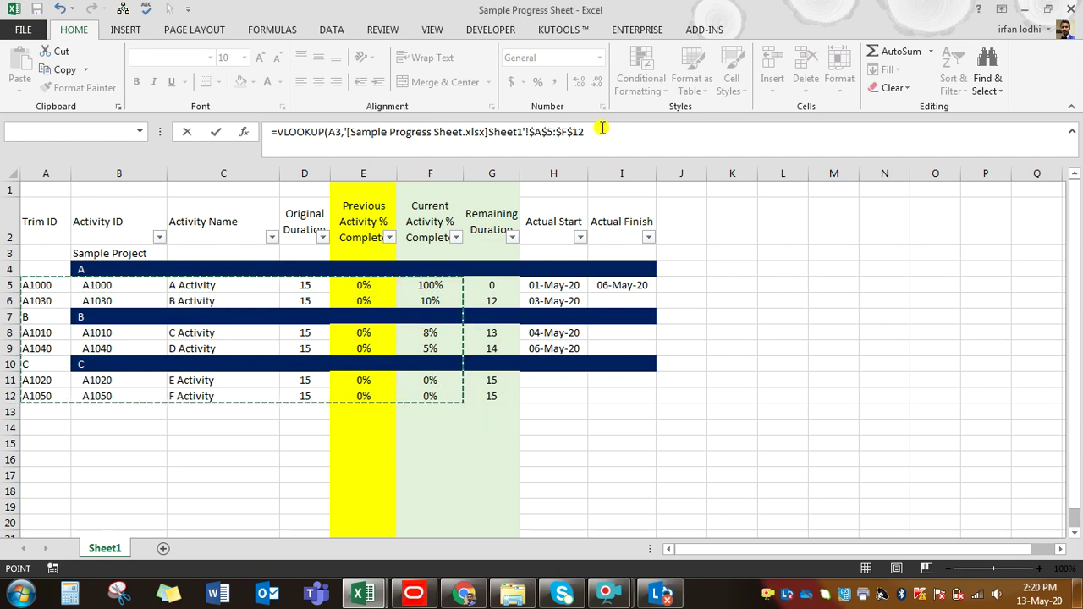
{"action": "left_click", "coordinate": [598, 131]}
{"action": "type", "text": ","}
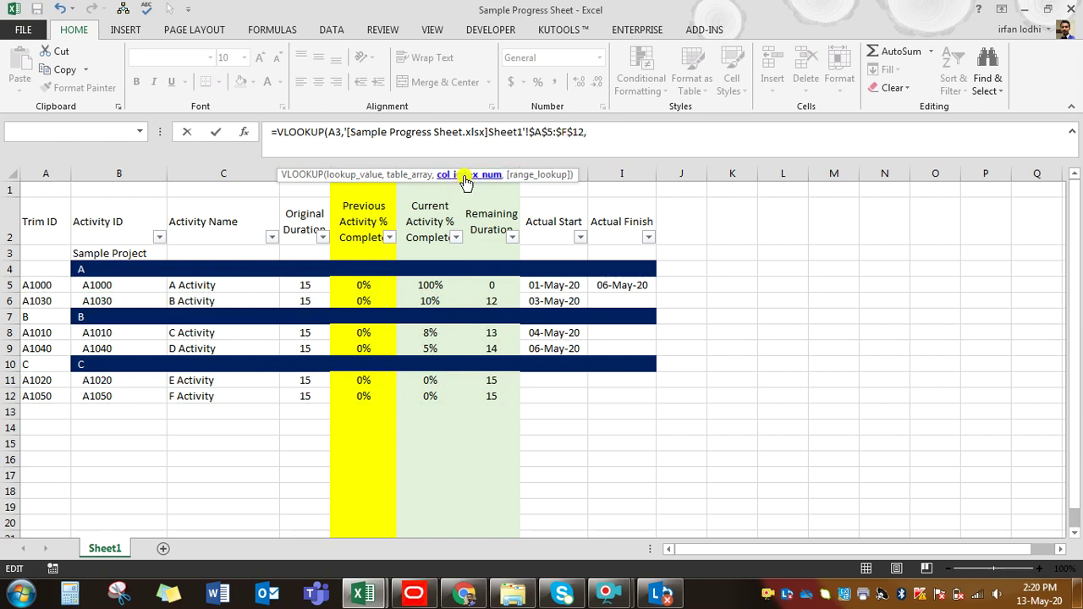
{"action": "type", "text": "6"}
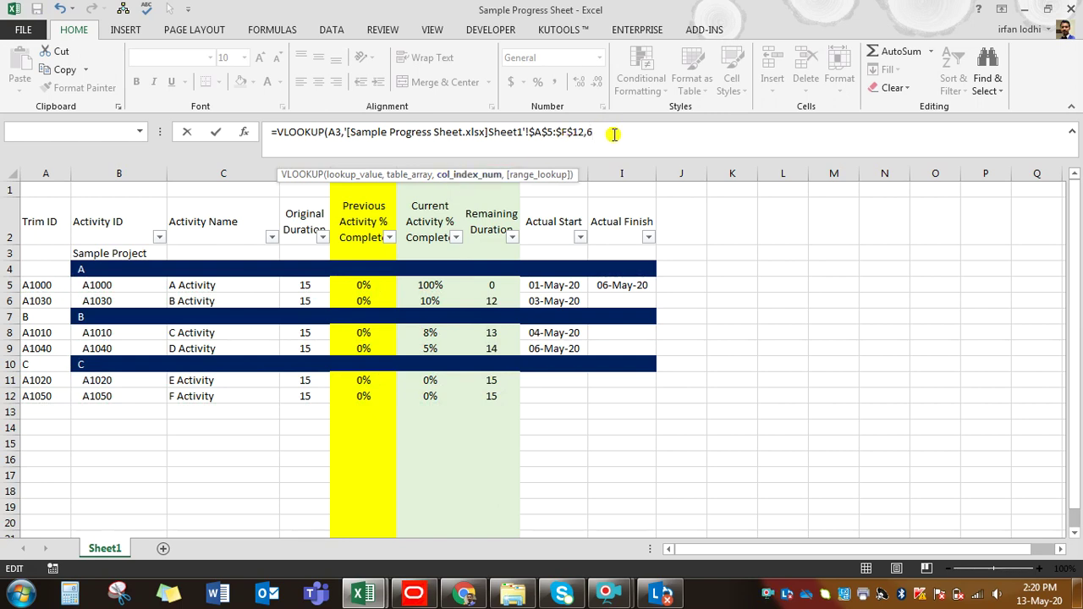
{"action": "type", "text": ",0"}
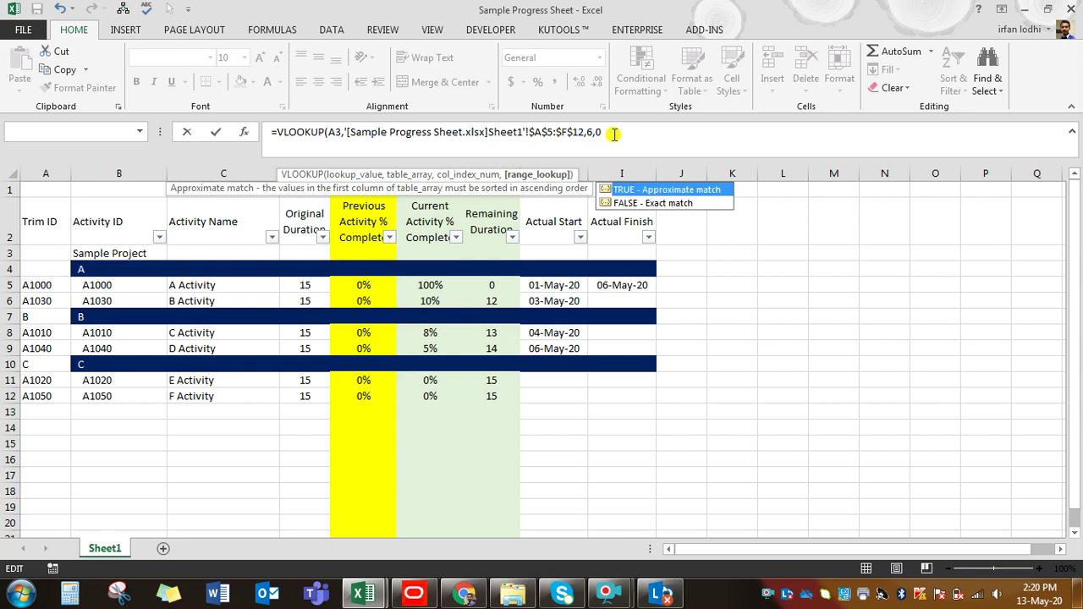
{"action": "key", "text": "Return"}
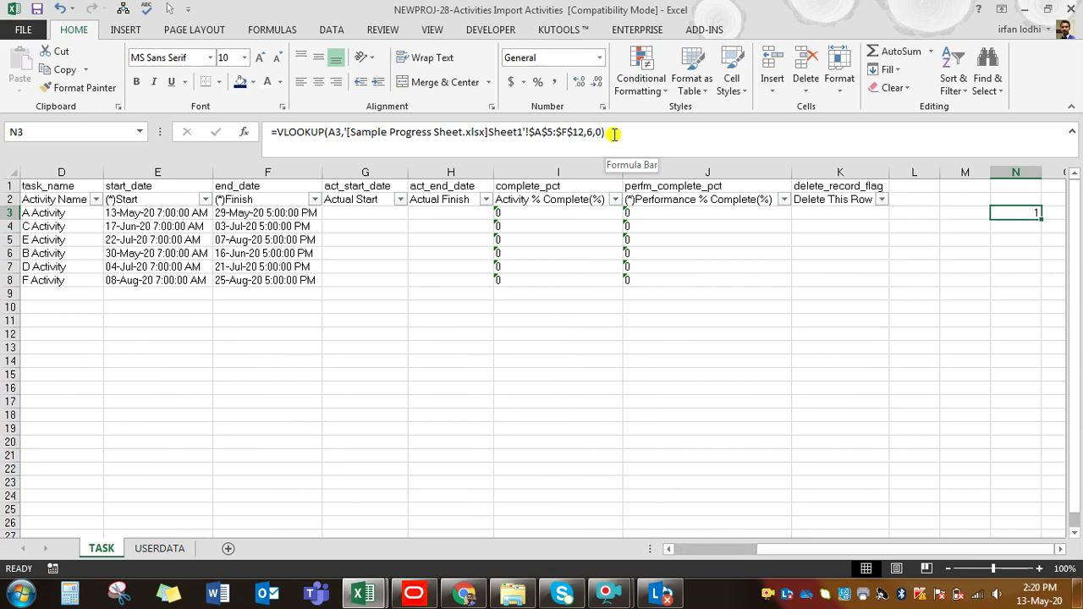
Step: Format N3 as a percentage and compare it with the Activity % Complete(%) value in I3
{"action": "left_click", "coordinate": [538, 82]}
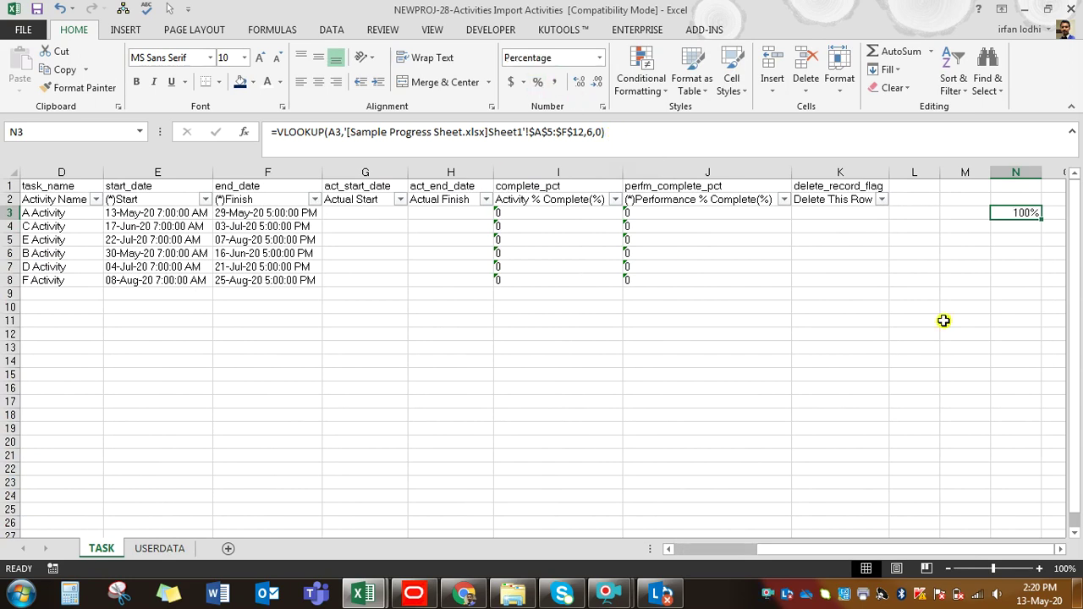
{"action": "left_click", "coordinate": [511, 213]}
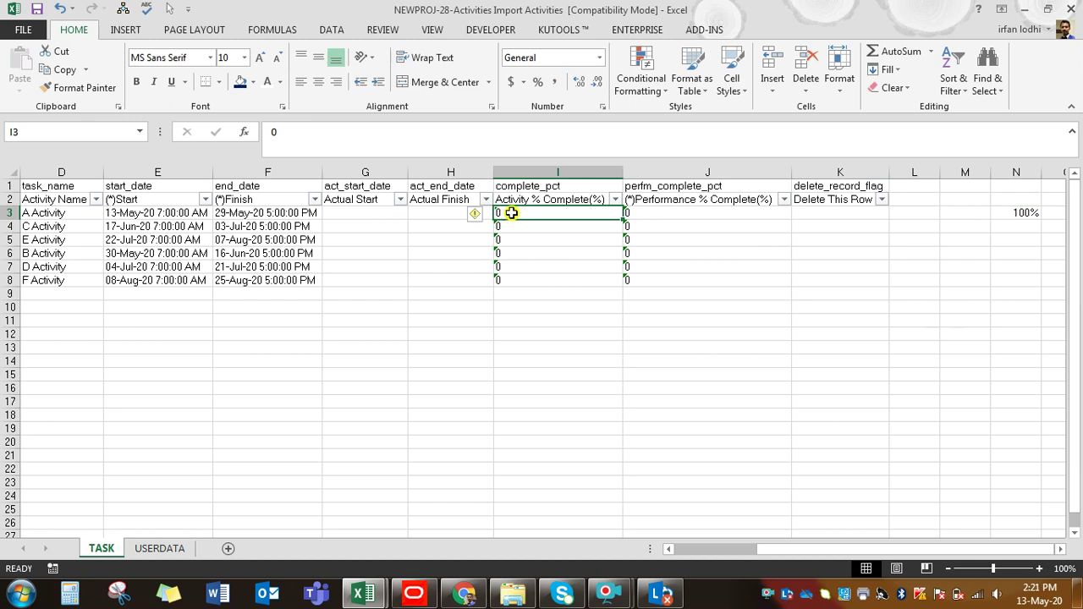
{"action": "left_click", "coordinate": [476, 214]}
Step: Multiply the VLOOKUP result in N3 by 100
{"action": "left_click", "coordinate": [1024, 214]}
{"action": "left_click", "coordinate": [626, 132]}
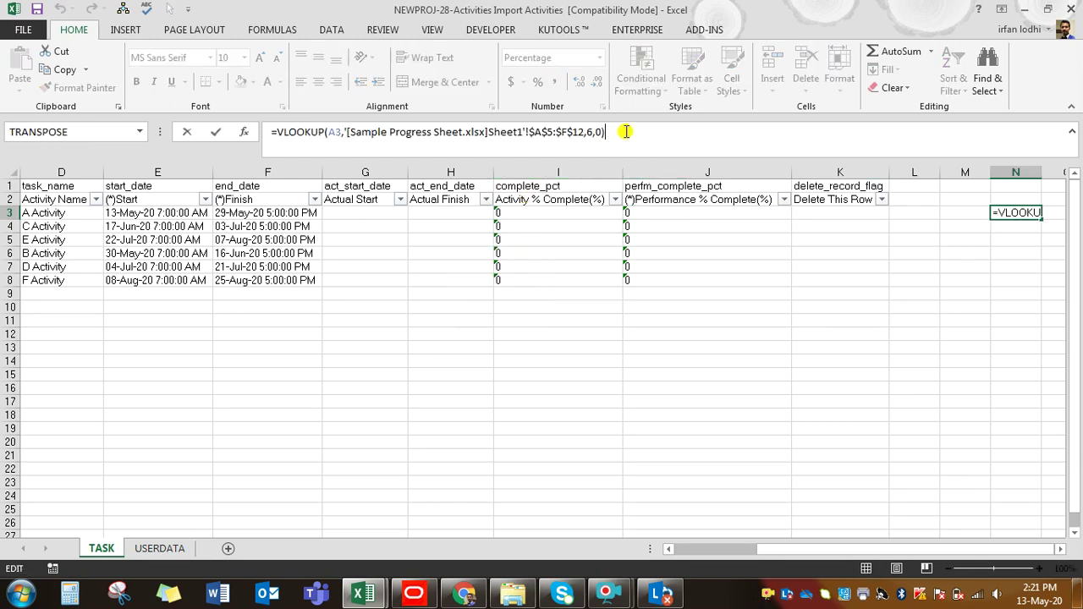
{"action": "type", "text": "*"}
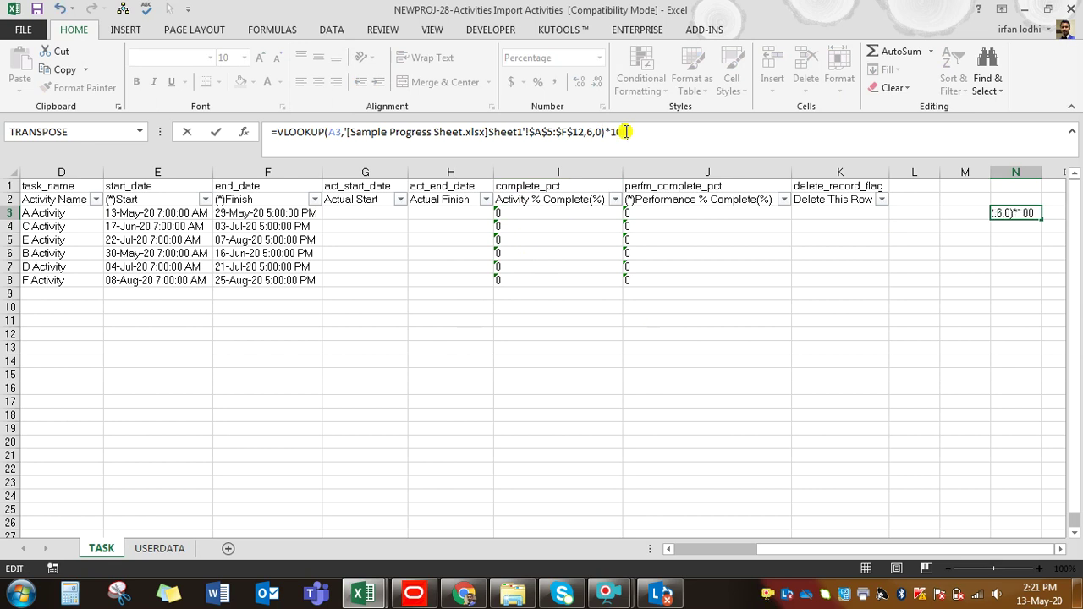
{"action": "key", "text": "ctrl+Return"}
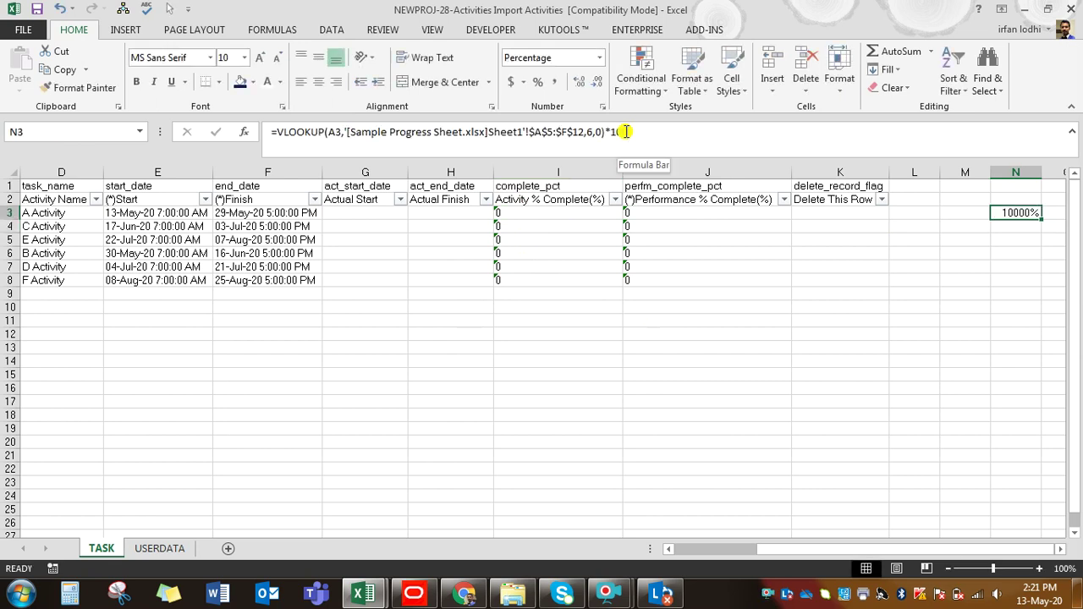
Step: Format N3 as Number with 2 decimal places and fill its formula down to N8
{"action": "right_click", "coordinate": [1017, 212]}
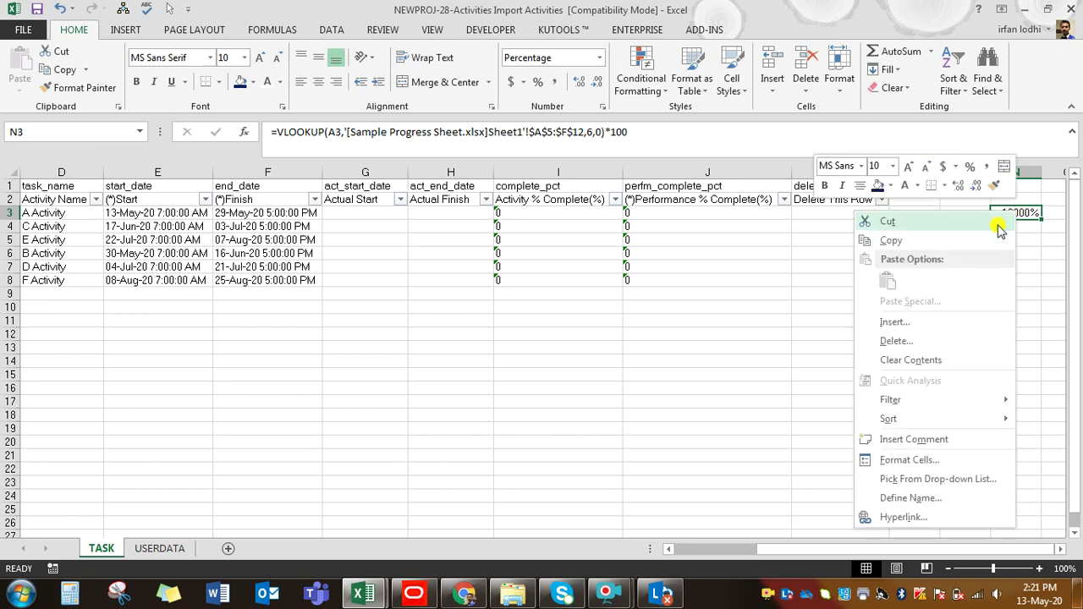
{"action": "left_click", "coordinate": [930, 462]}
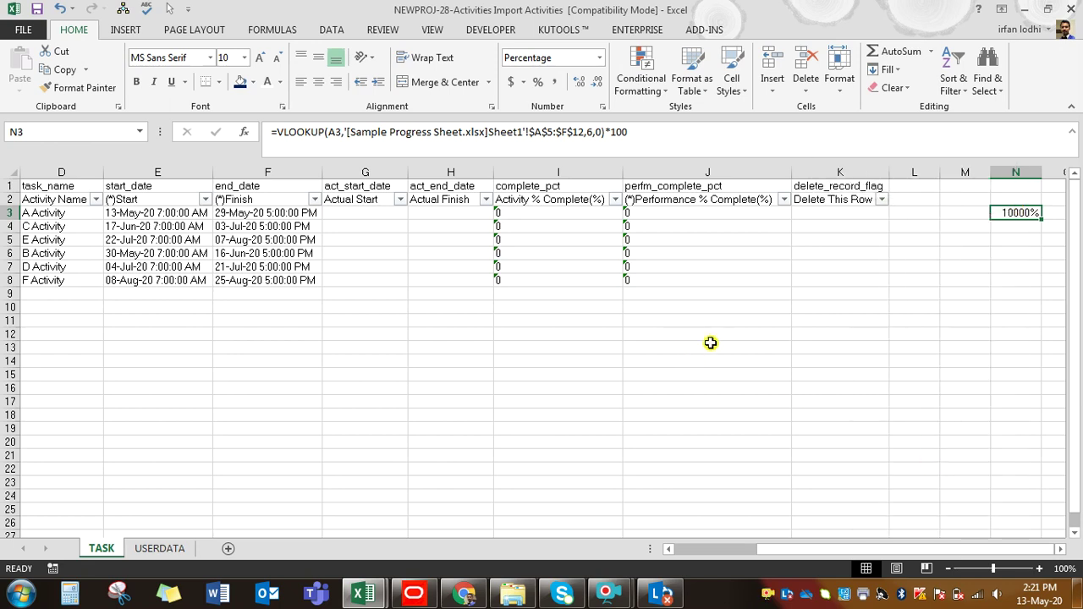
{"action": "left_click", "coordinate": [712, 281]}
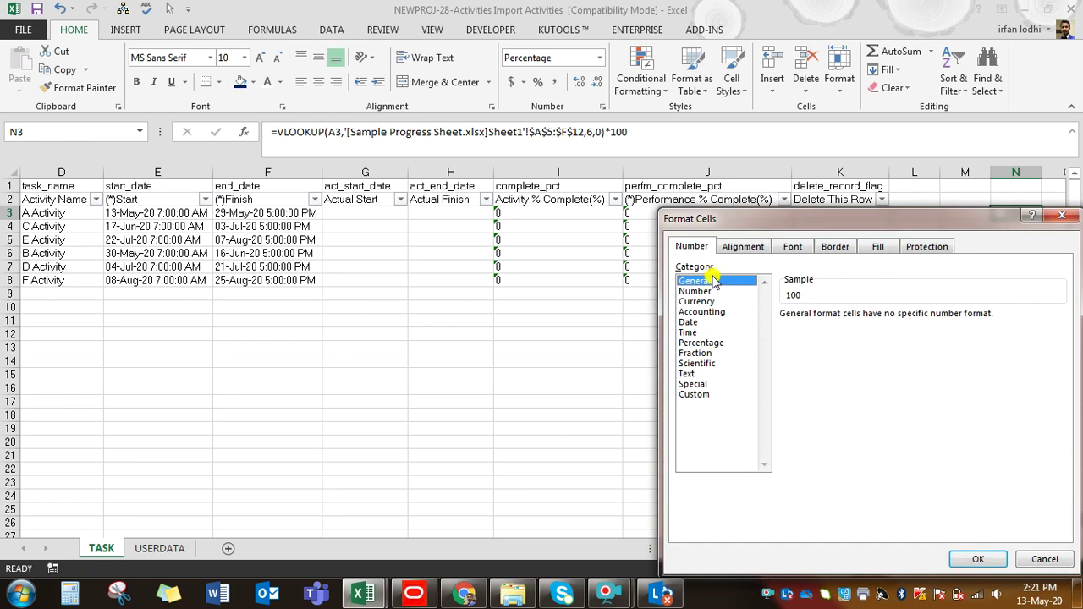
{"action": "left_click", "coordinate": [709, 292]}
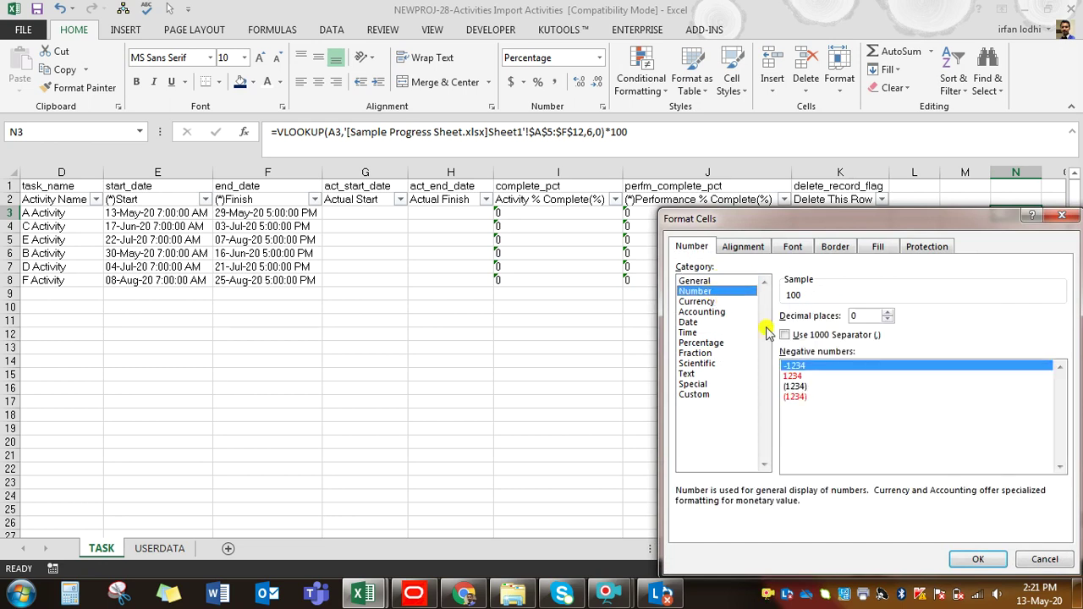
{"action": "left_click", "coordinate": [888, 312]}
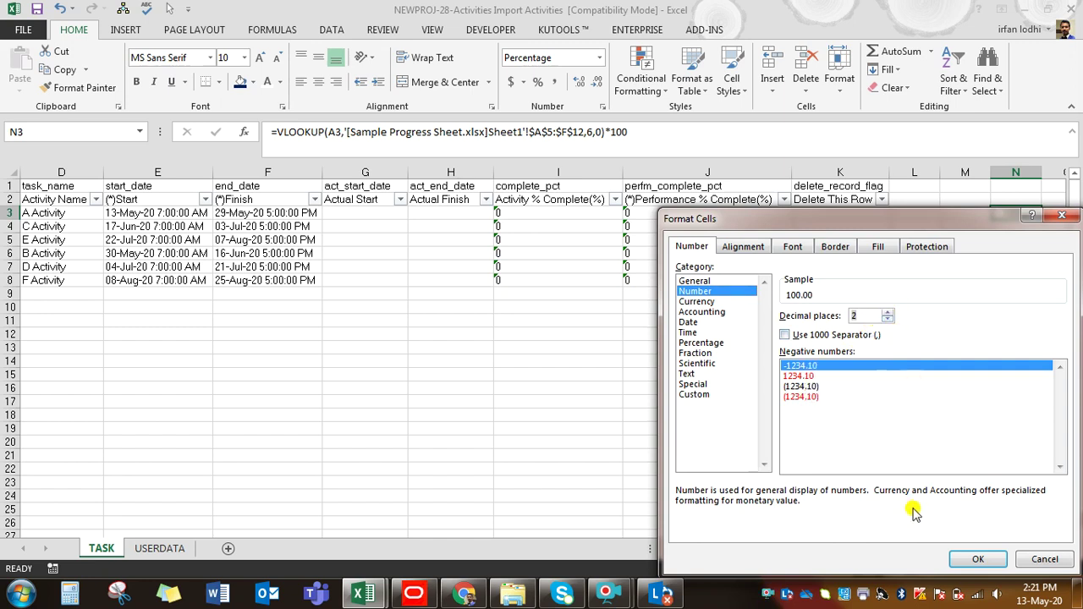
{"action": "left_click", "coordinate": [979, 560]}
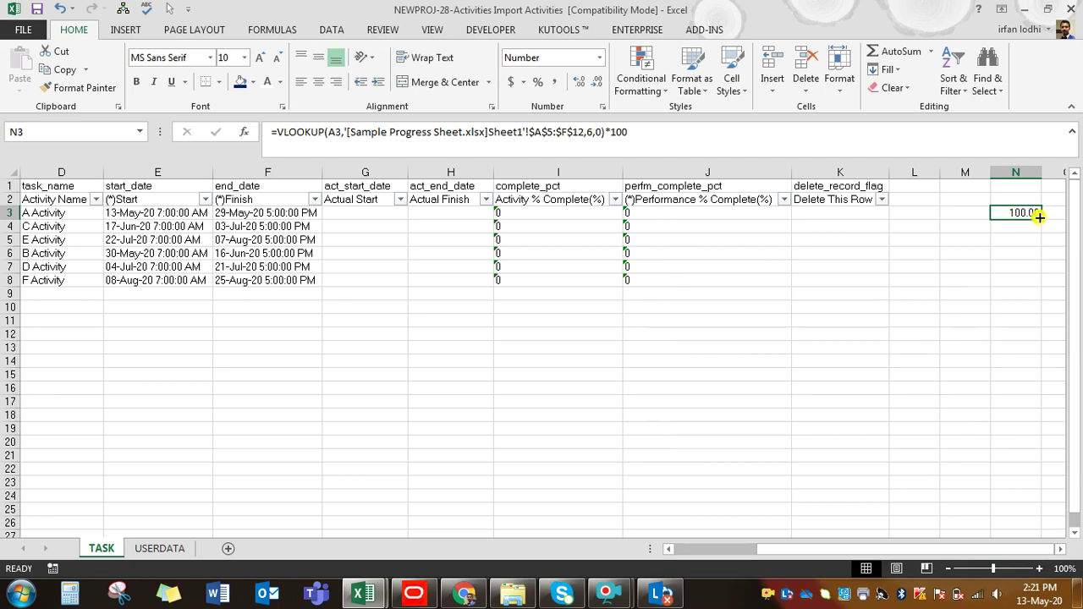
{"action": "left_click_drag", "start_coordinate": [1038, 220], "coordinate": [1032, 284]}
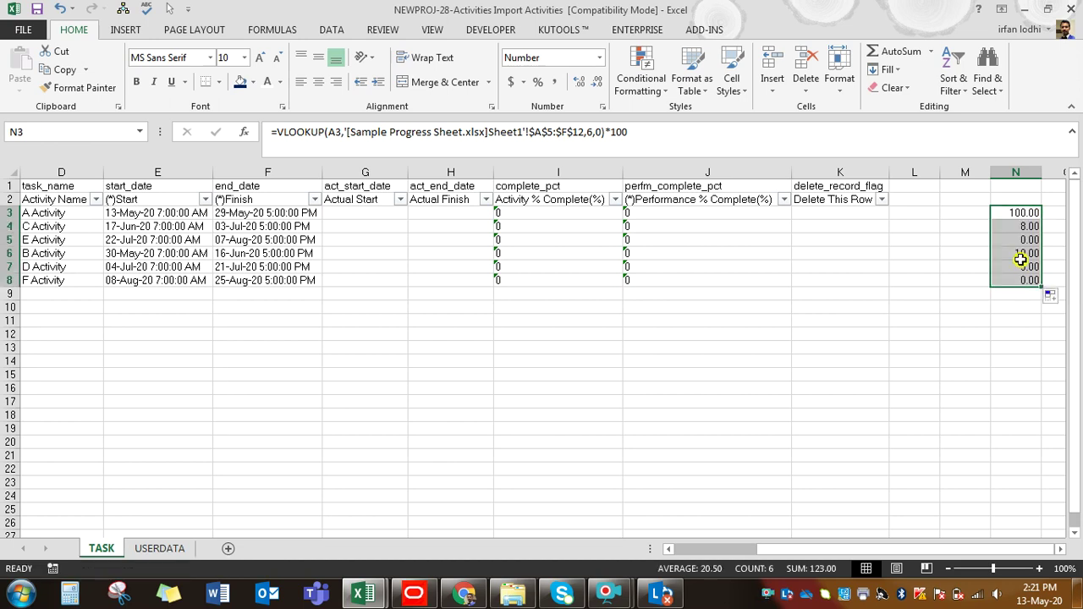
Step: Start a VLOOKUP formula in O3 using the Activity ID in A3 as lookup value, with the column fixed as $A3
{"action": "left_click", "coordinate": [1061, 549]}
{"action": "left_click", "coordinate": [1061, 549]}
{"action": "left_click", "coordinate": [881, 215]}
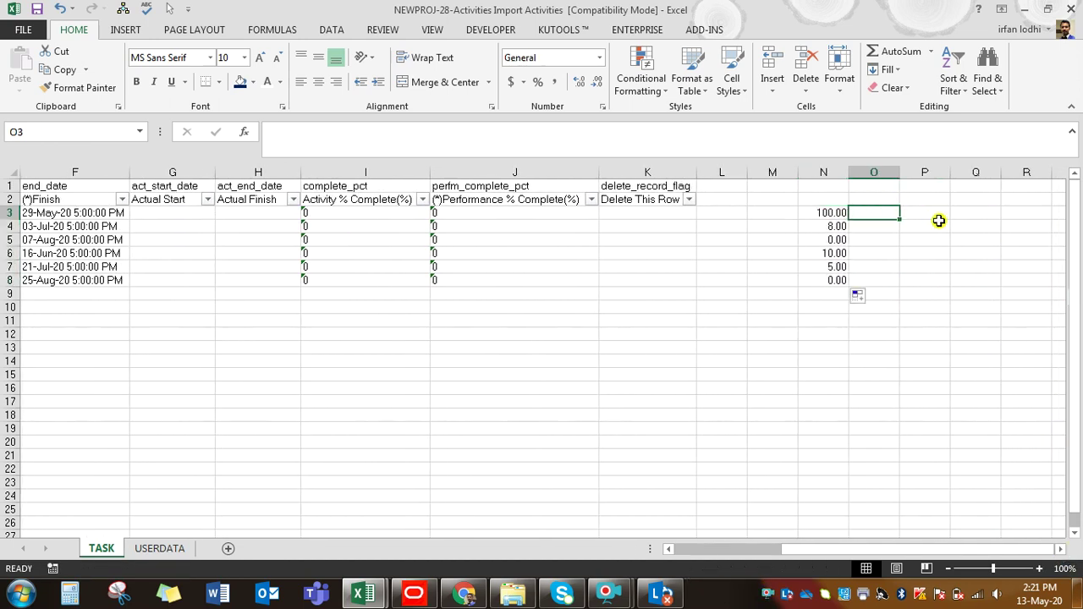
{"action": "type", "text": "=vl"}
{"action": "key", "text": "Tab"}
{"action": "key", "text": "Left"}
{"action": "key", "text": "Left"}
{"action": "key", "text": "Left"}
{"action": "key", "text": "Left"}
{"action": "key", "text": "Left"}
{"action": "key", "text": "Left"}
{"action": "key", "text": "Left"}
{"action": "key", "text": "Left"}
{"action": "key", "text": "Left"}
{"action": "key", "text": "Left"}
{"action": "key", "text": "Left"}
{"action": "key", "text": "Left"}
{"action": "key", "text": "Left"}
{"action": "key", "text": "Left"}
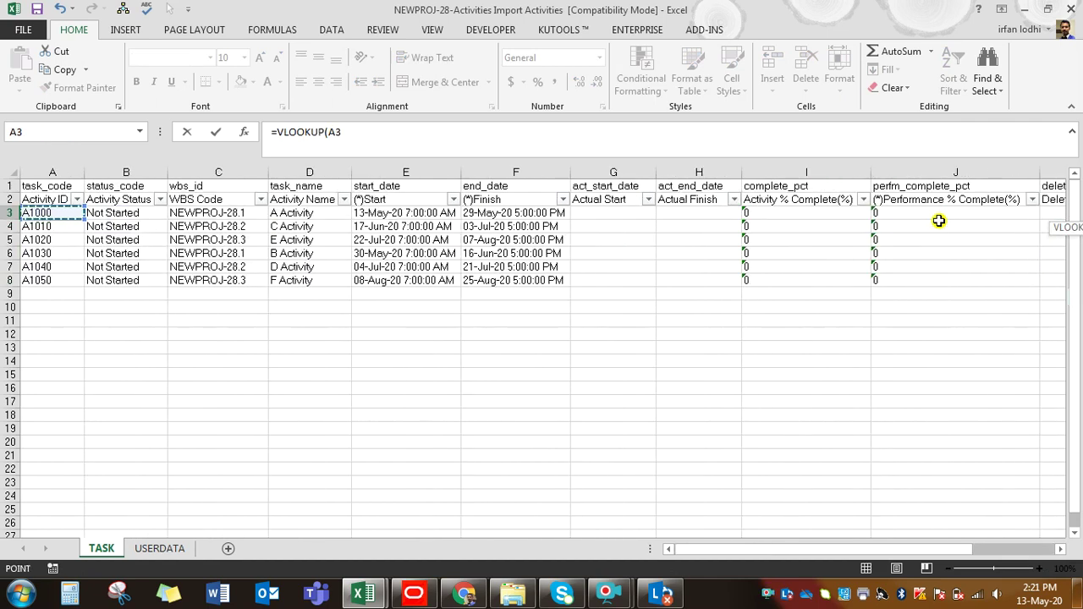
{"action": "type", "text": ","}
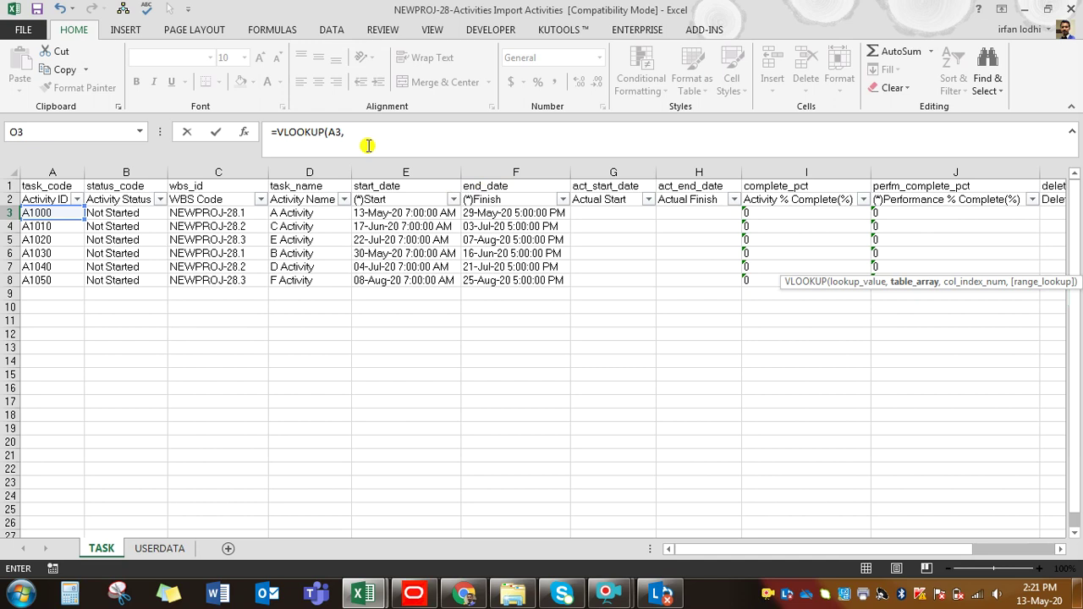
{"action": "left_click", "coordinate": [332, 133]}
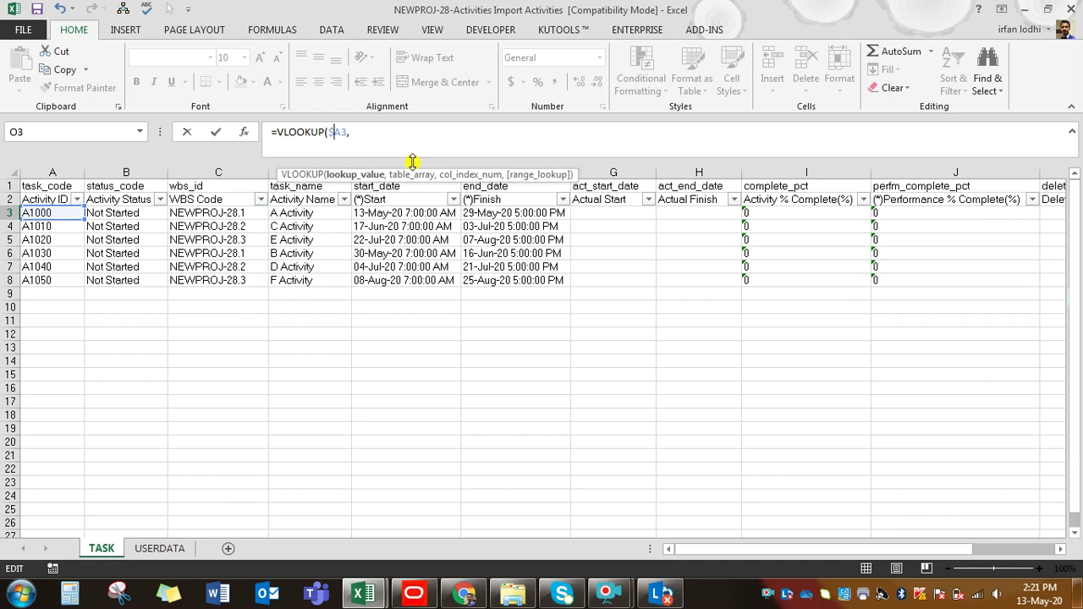
{"action": "left_click", "coordinate": [374, 133]}
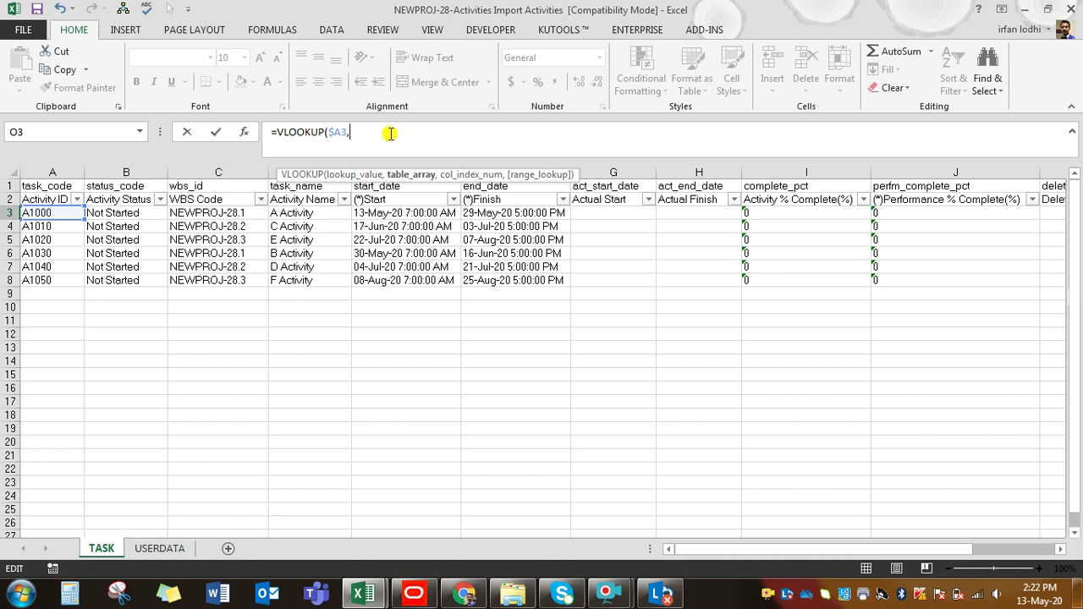
Step: Complete the VLOOKUP in O3 with range $A$5:$H$12 of the Sample Progress Sheet, column index 8 and exact match 0
{"action": "key", "text": "ctrl+Tab"}
{"action": "left_click", "coordinate": [42, 285]}
{"action": "left_click_drag", "start_coordinate": [49, 286], "coordinate": [582, 397]}
{"action": "left_click", "coordinate": [607, 137]}
{"action": "type", "text": ",8,"}
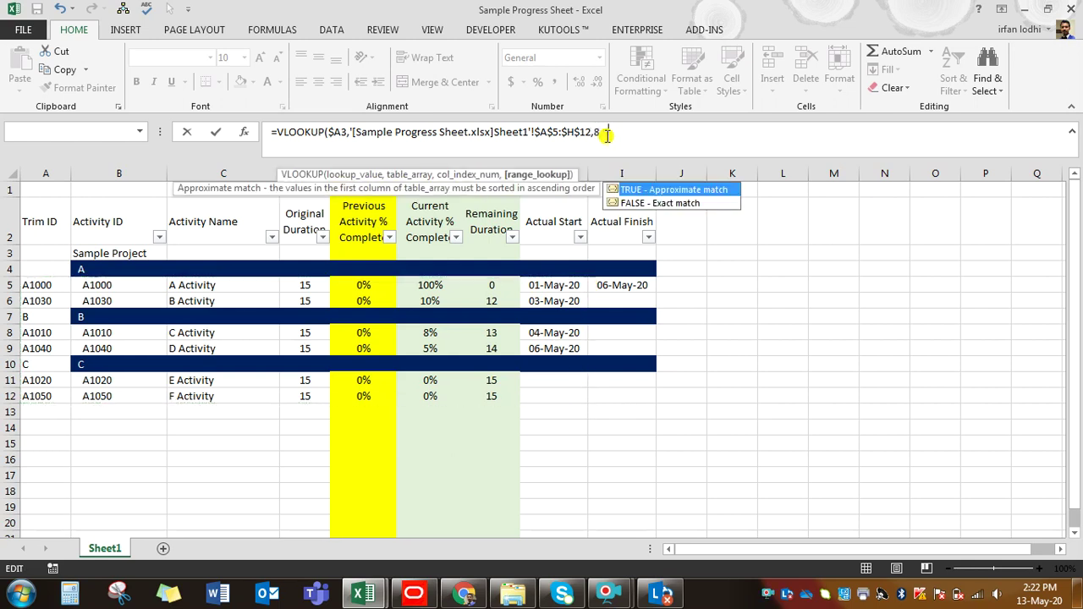
{"action": "key", "text": "ctrl+Tab"}
{"action": "key", "text": "Return"}
{"action": "key", "text": "Up"}
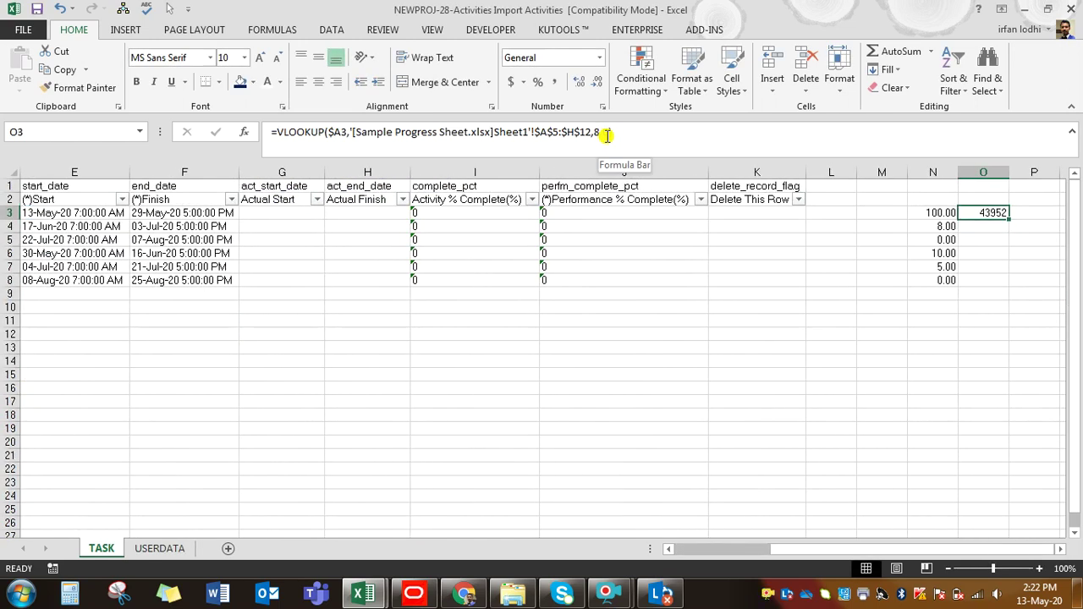
Step: Format the Actual Start lookup result in O3 as a date
{"action": "key", "text": "ctrl+shift+3"}
{"action": "key", "text": "Right"}
{"action": "key", "text": "Left"}
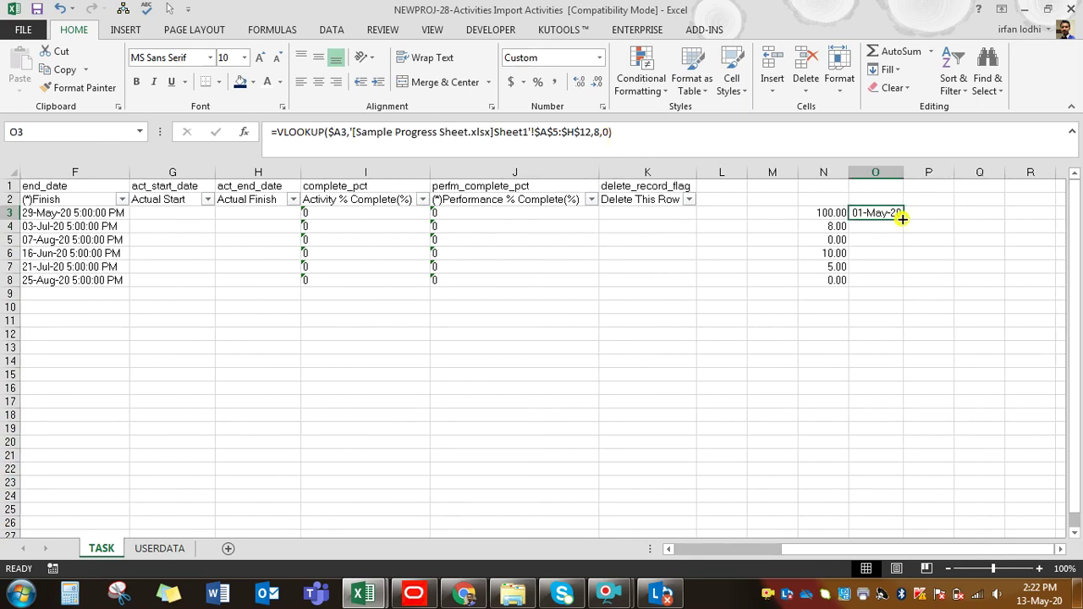
Step: Fill the formula from O3 across into P3 and widen column P to fit the date
{"action": "left_click_drag", "start_coordinate": [905, 222], "coordinate": [953, 214]}
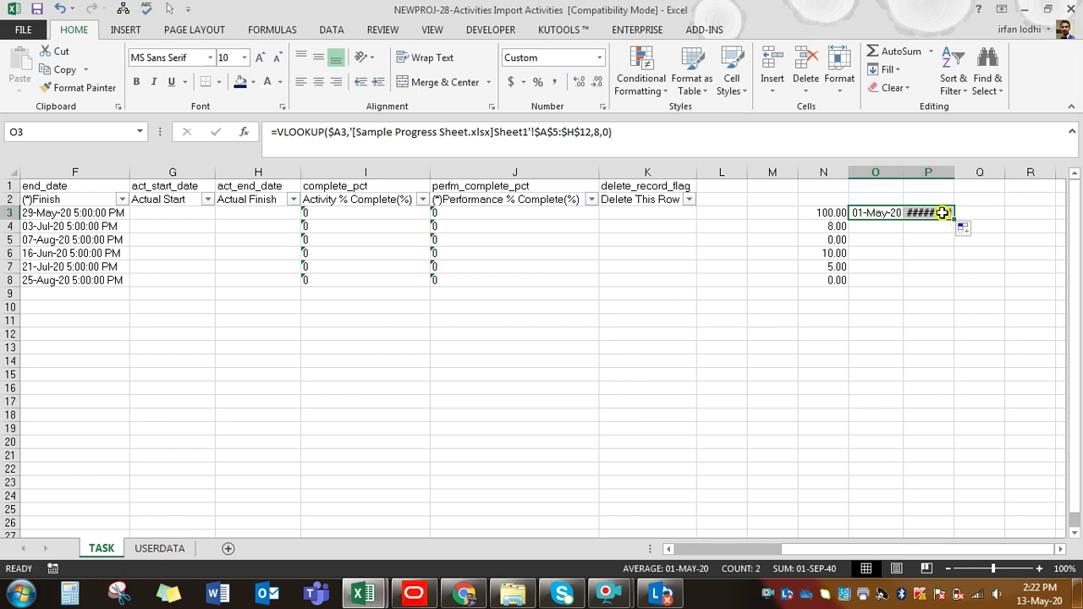
{"action": "left_click", "coordinate": [950, 209]}
{"action": "left_click_drag", "start_coordinate": [950, 168], "coordinate": [979, 168]}
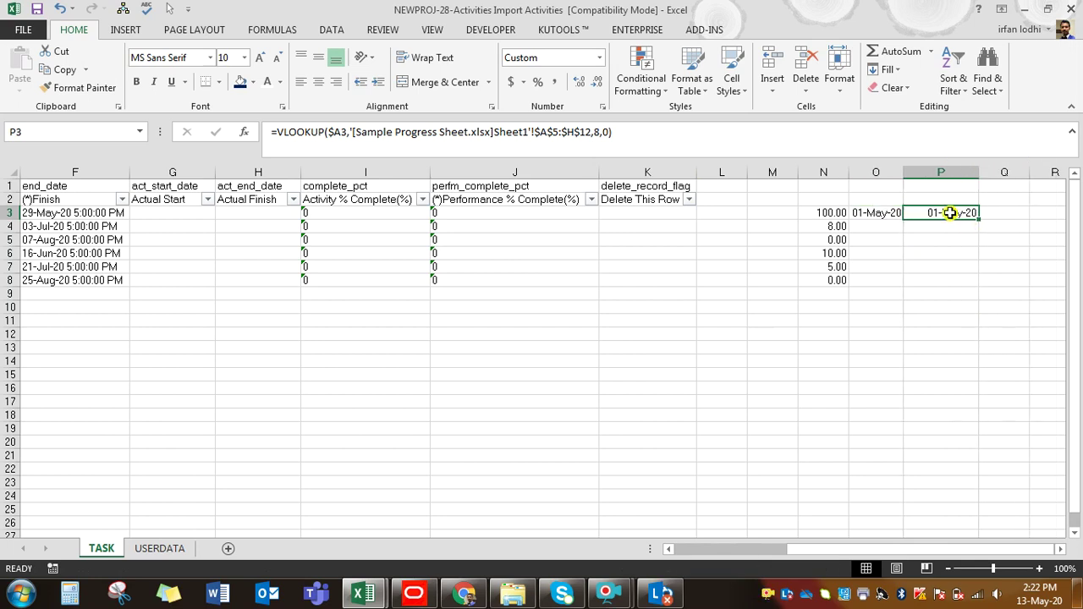
Step: Extend the lookup range in P3's formula to $A$5:$I$12 and set its column index to 9
{"action": "double_click", "coordinate": [949, 213]}
{"action": "left_click_drag", "start_coordinate": [739, 551], "coordinate": [682, 549]}
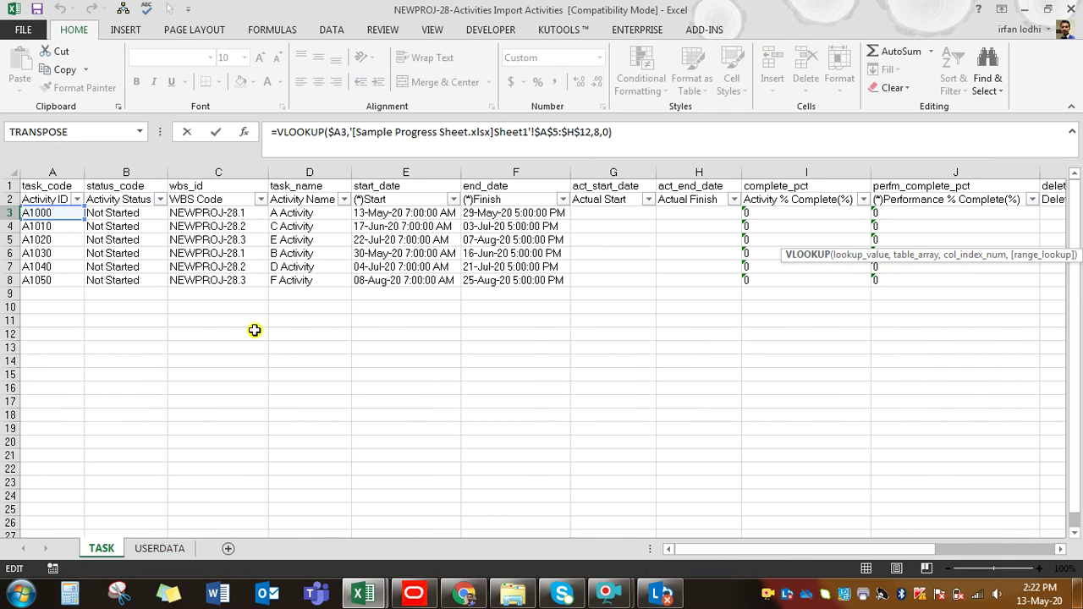
{"action": "left_click", "coordinate": [66, 221]}
{"action": "left_click", "coordinate": [509, 142]}
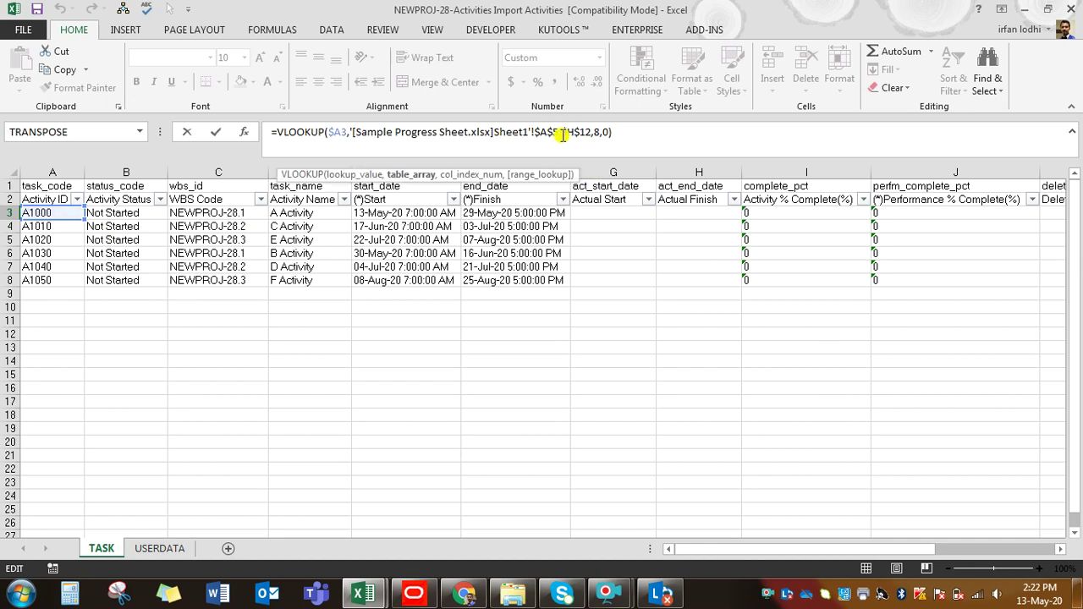
{"action": "double_click", "coordinate": [569, 131]}
{"action": "type", "text": "I"}
{"action": "key", "text": "Right"}
{"action": "key", "text": "Right"}
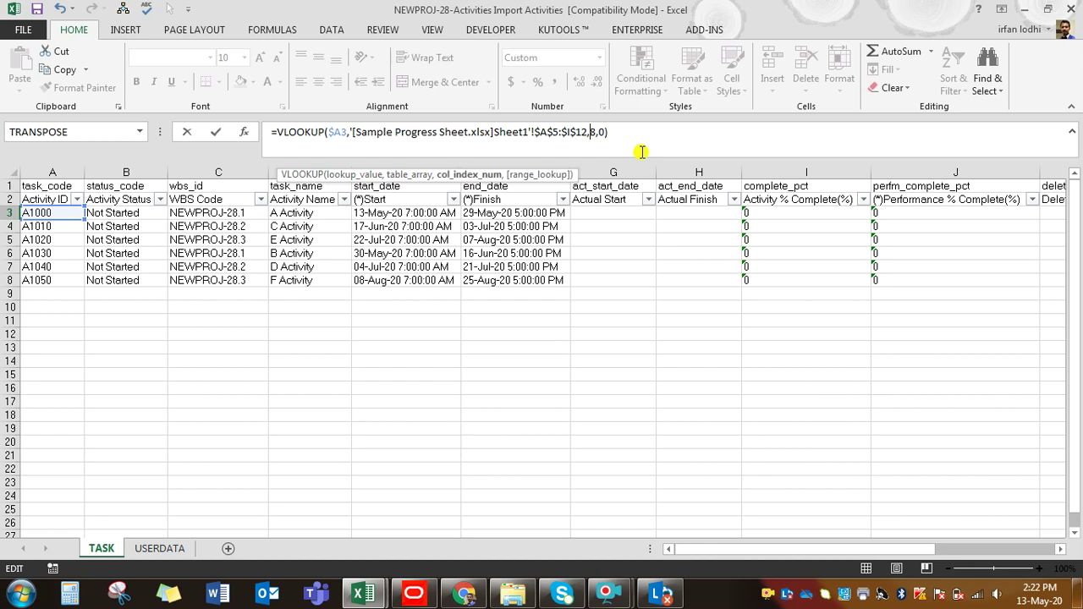
{"action": "key", "text": "Return"}
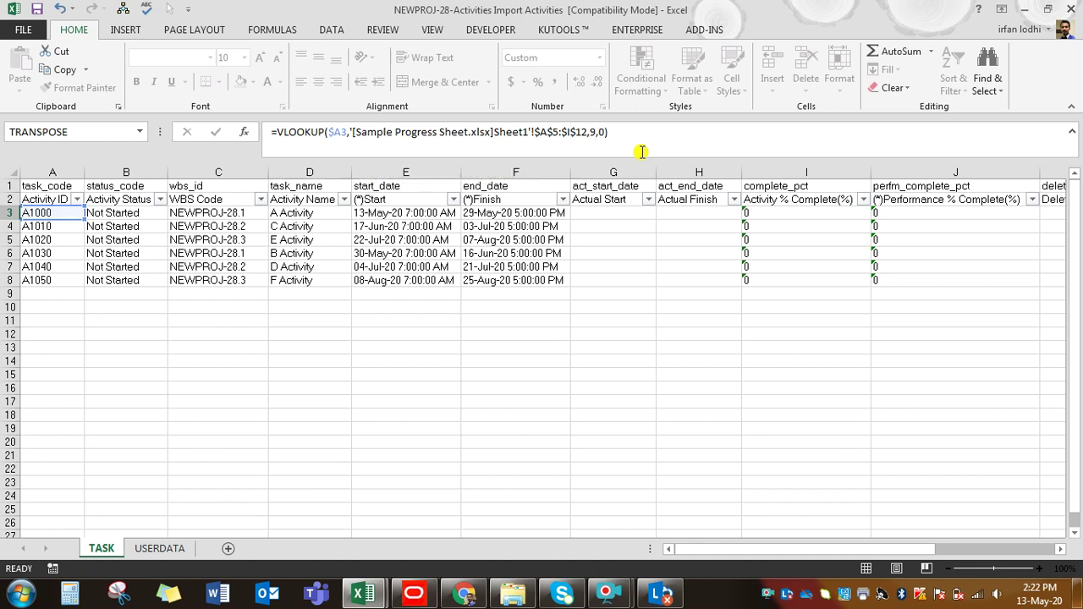
Step: Compare the looked-up dates in O3 and P3 with the Actual Start and Actual Finish columns of the Sample Progress Sheet
{"action": "left_click", "coordinate": [954, 212]}
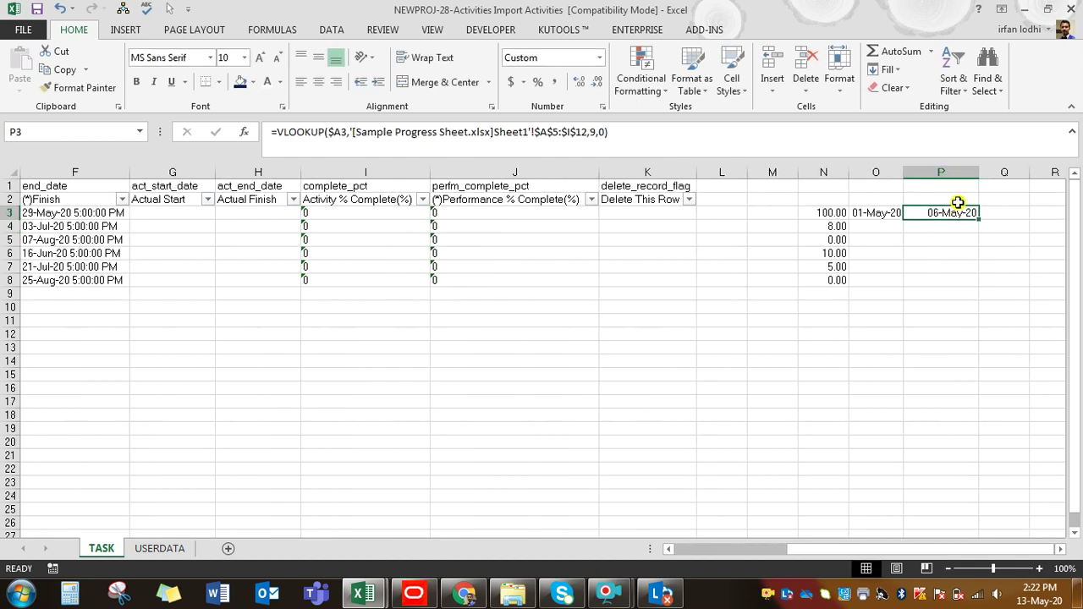
{"action": "mouse_move", "coordinate": [364, 595]}
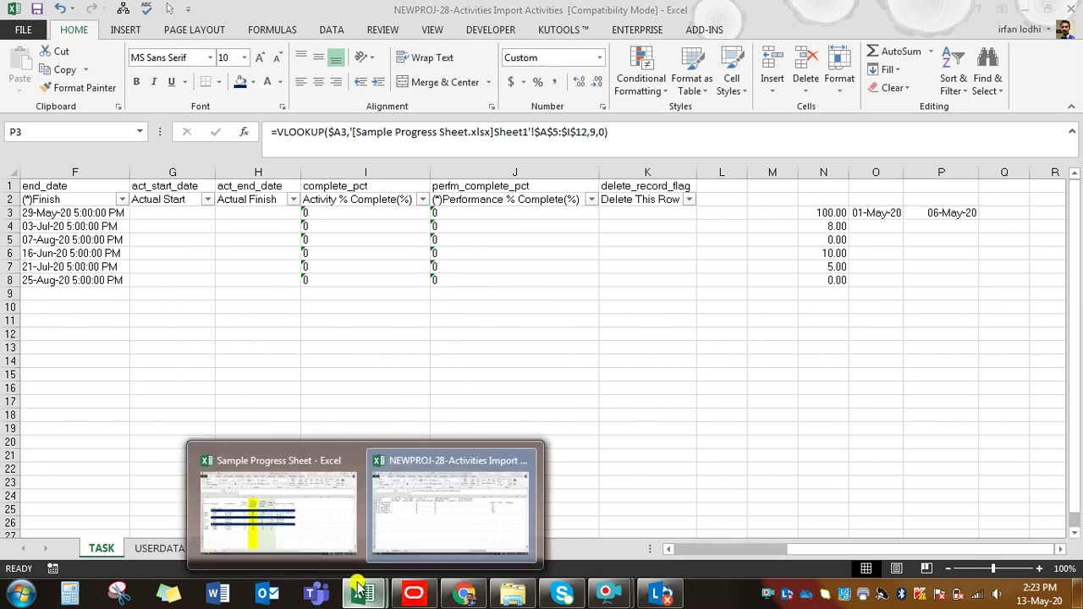
{"action": "left_click", "coordinate": [288, 507]}
{"action": "left_click", "coordinate": [622, 285]}
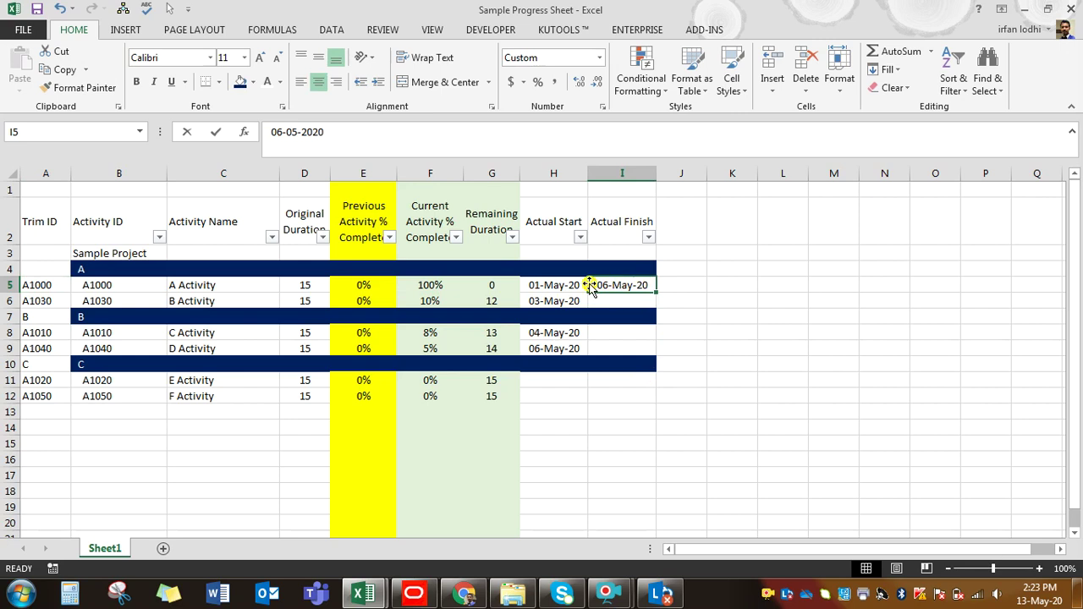
{"action": "left_click_drag", "start_coordinate": [551, 285], "coordinate": [634, 381]}
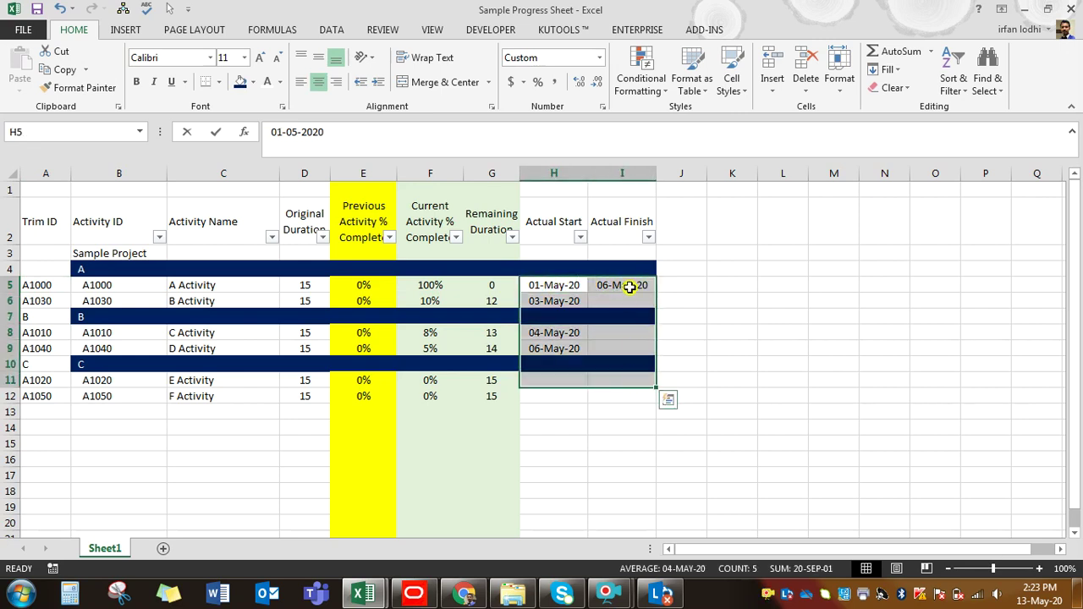
{"action": "left_click", "coordinate": [629, 287]}
{"action": "mouse_move", "coordinate": [364, 593]}
{"action": "left_click", "coordinate": [427, 537]}
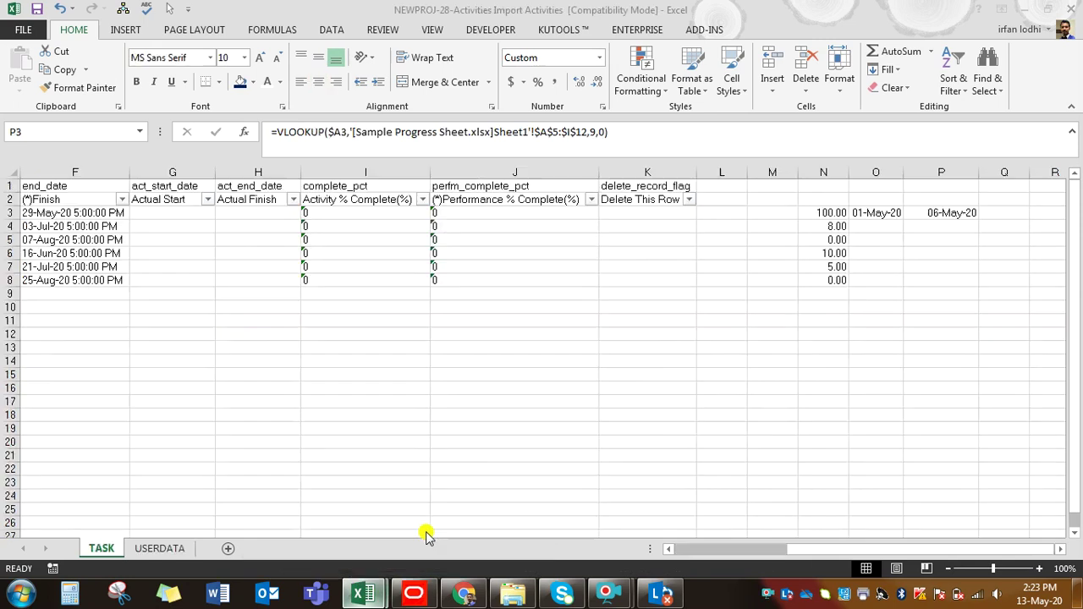
Step: Fill the date lookup formulas in O3:P3 down to row 8 and widen column O
{"action": "left_click_drag", "start_coordinate": [878, 212], "coordinate": [968, 287]}
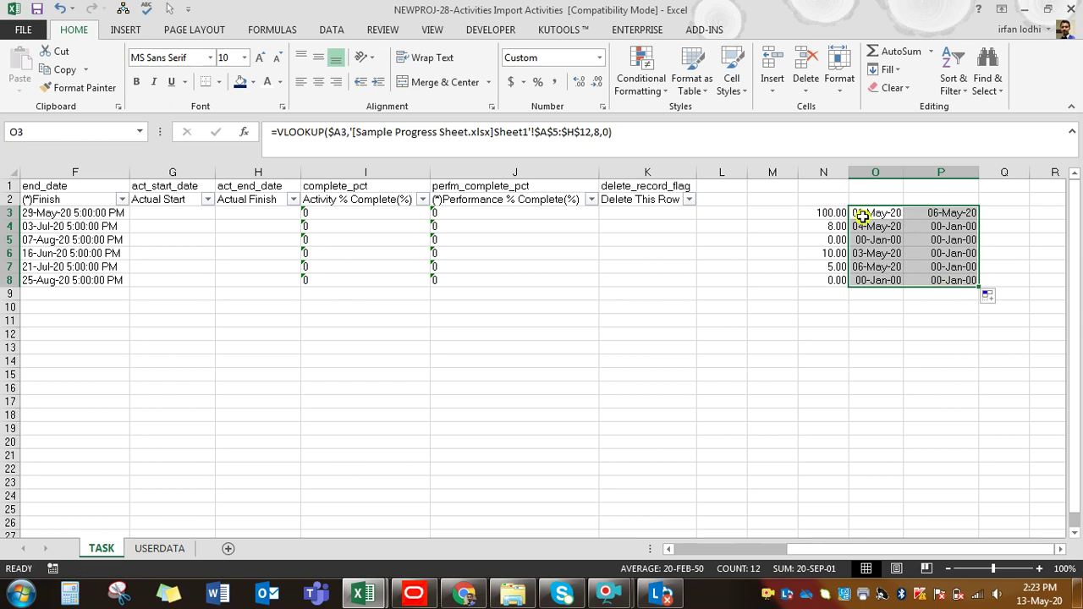
{"action": "left_click_drag", "start_coordinate": [905, 171], "coordinate": [917, 172]}
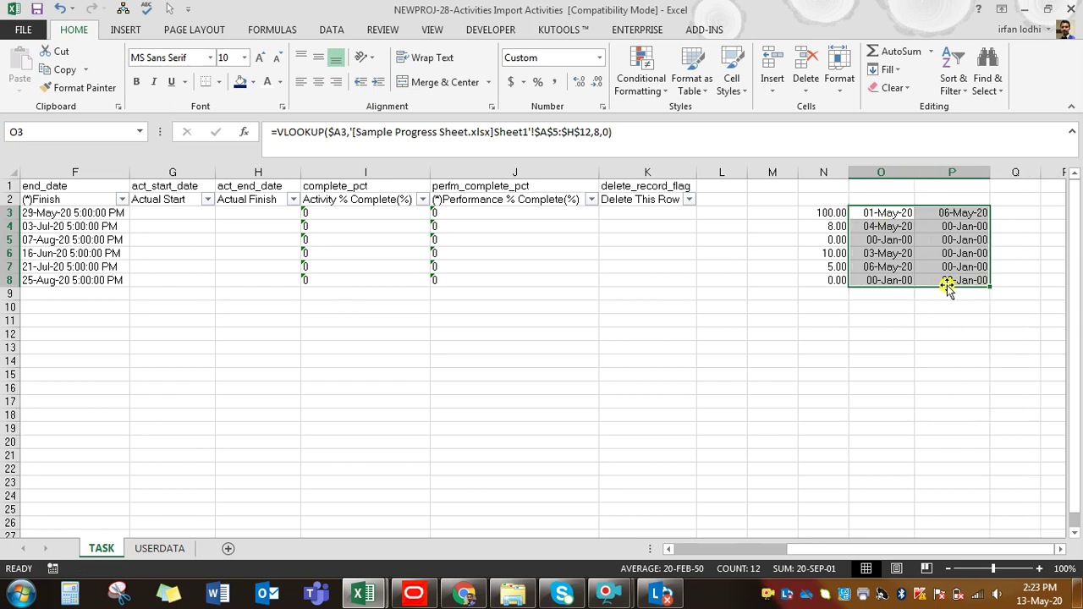
Step: Center the looked-up percent complete values in N3:N8
{"action": "left_click", "coordinate": [813, 211]}
{"action": "left_click_drag", "start_coordinate": [814, 211], "coordinate": [822, 271]}
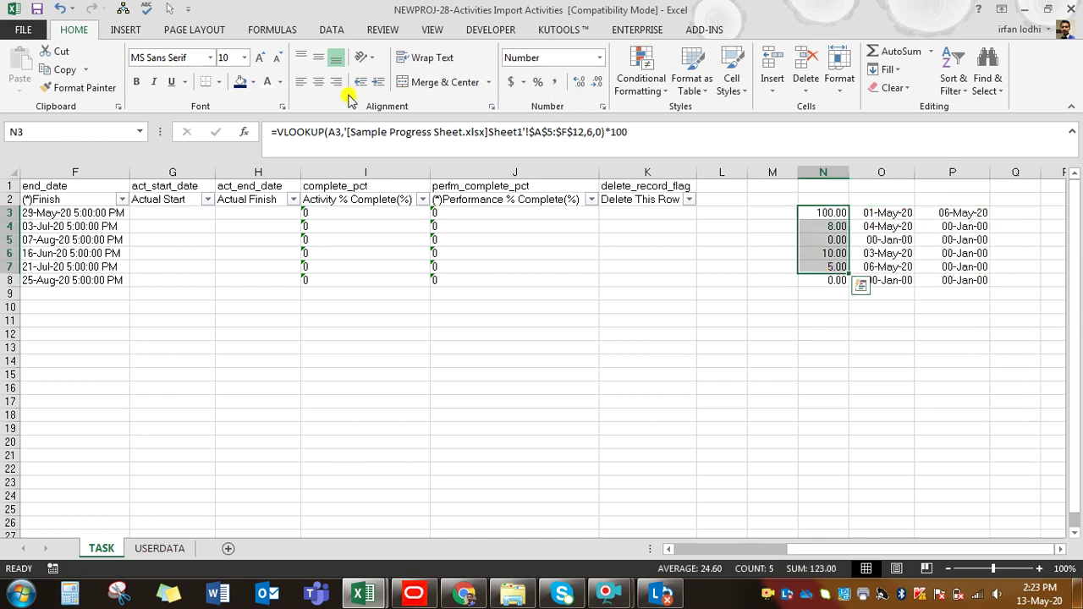
{"action": "left_click", "coordinate": [319, 82]}
{"action": "left_click", "coordinate": [835, 280]}
{"action": "left_click", "coordinate": [319, 83]}
{"action": "left_click", "coordinate": [945, 364]}
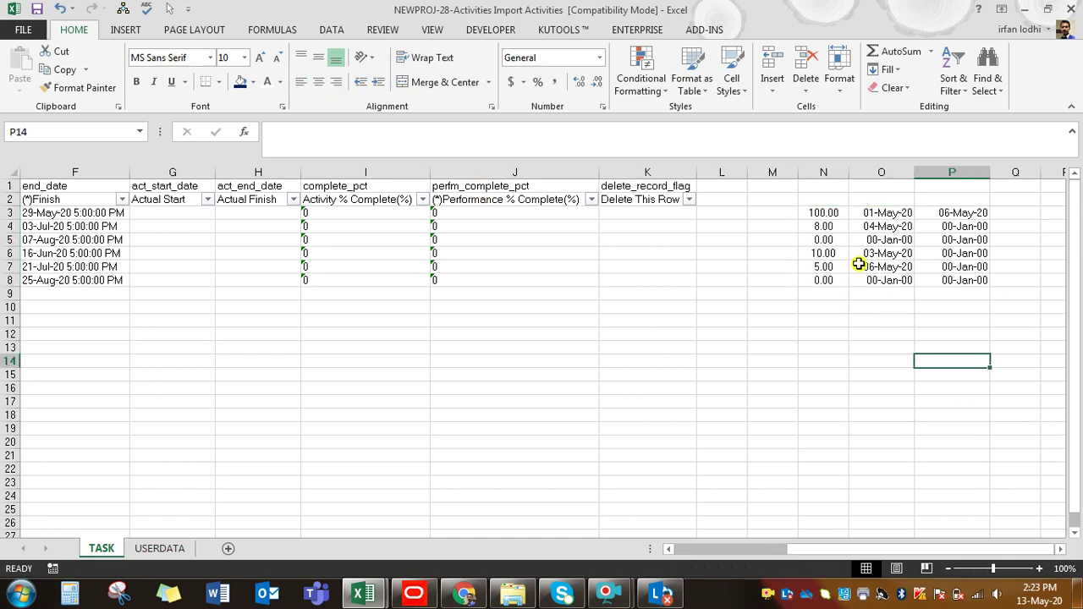
Step: Check the zero-percent activities in rows 5 and 8 against E Activity and F Activity in the Sample Progress Sheet
{"action": "left_click", "coordinate": [834, 241]}
{"action": "left_click", "coordinate": [836, 281], "text": "ctrl"}
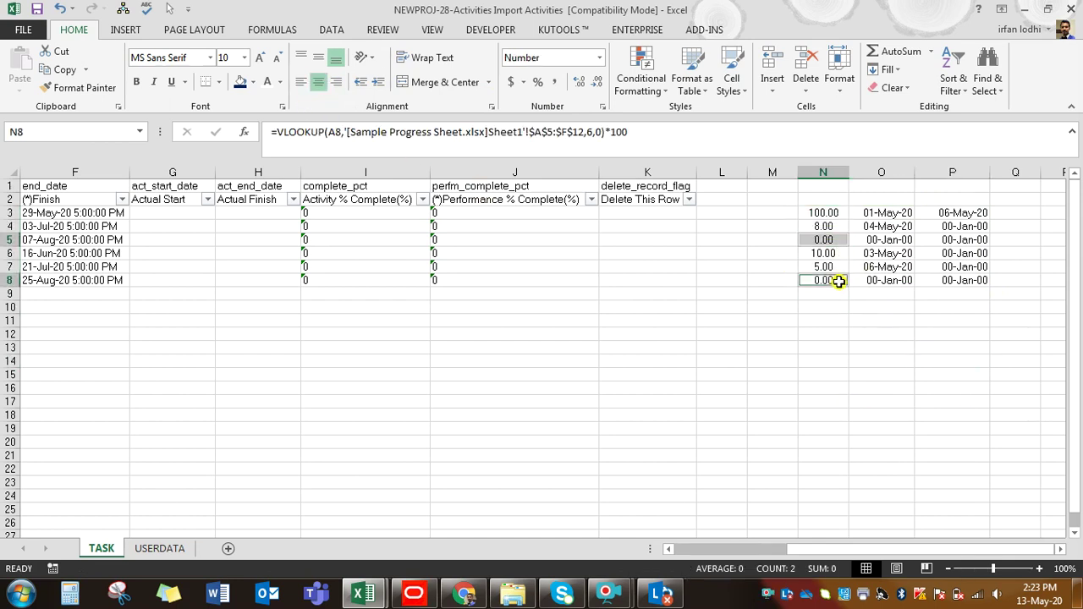
{"action": "left_click", "coordinate": [4, 239]}
{"action": "left_click", "coordinate": [8, 280], "text": "ctrl"}
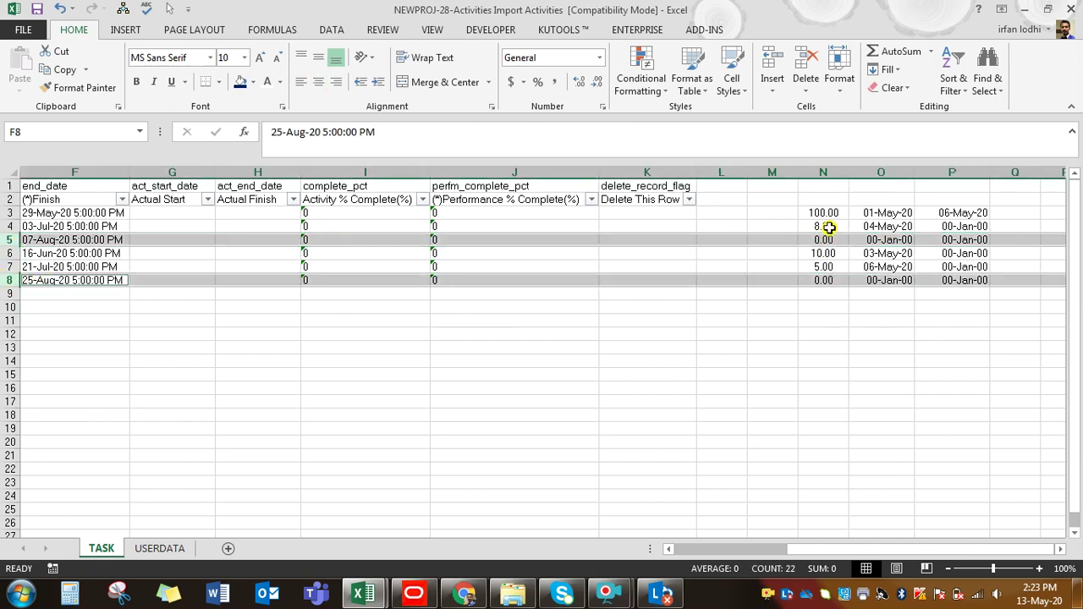
{"action": "mouse_move", "coordinate": [364, 594]}
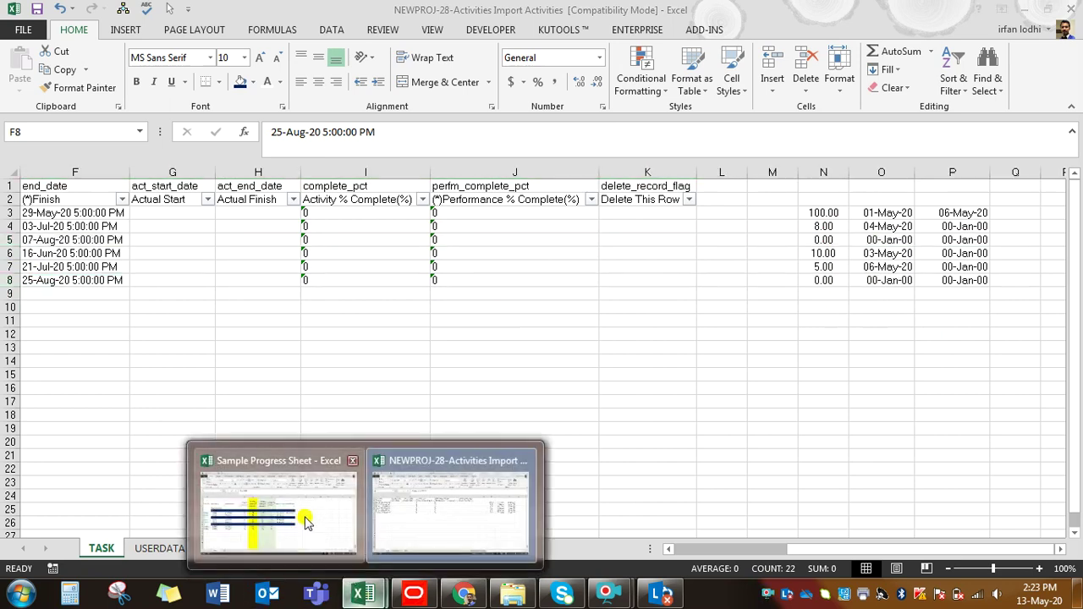
{"action": "left_click", "coordinate": [343, 524]}
{"action": "left_click_drag", "start_coordinate": [429, 383], "coordinate": [110, 412]}
{"action": "mouse_move", "coordinate": [362, 595]}
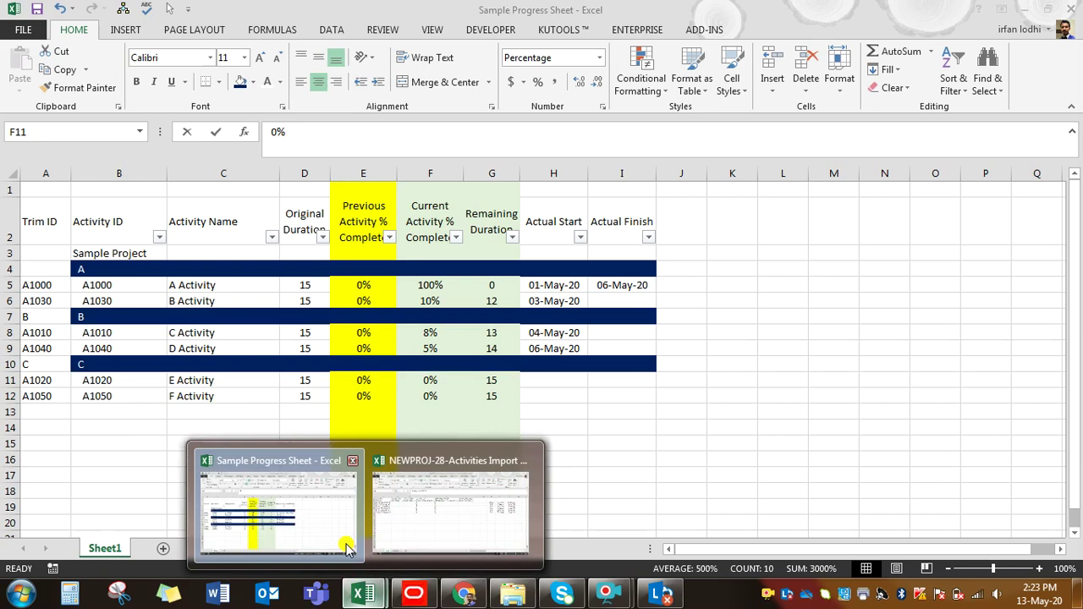
{"action": "left_click", "coordinate": [426, 513]}
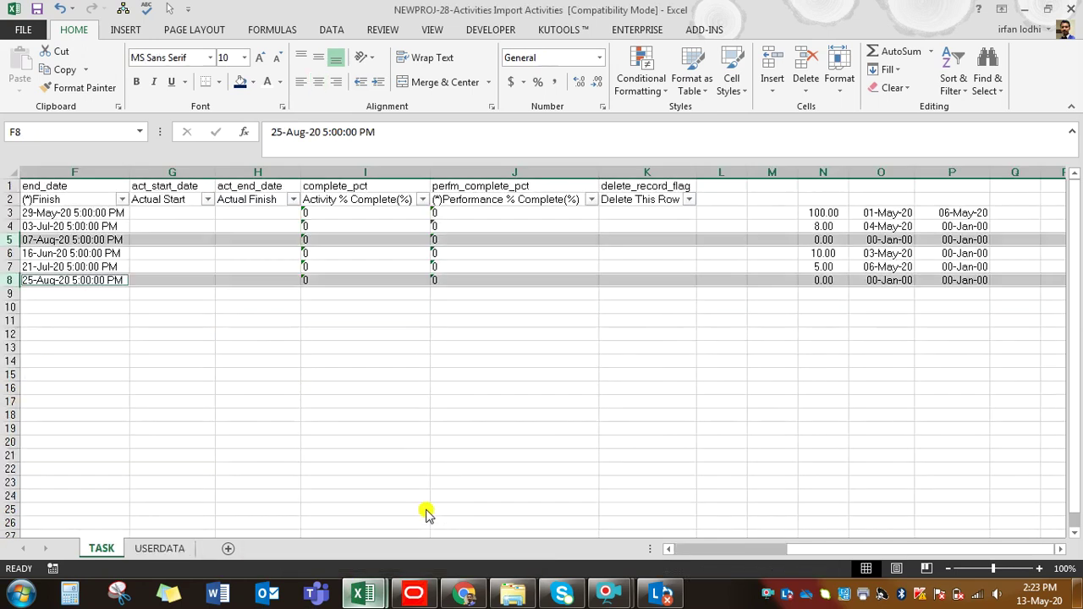
Step: Delete the rows of the two zero-progress activities, A1020 and A1050, from the TASK sheet
{"action": "left_click", "coordinate": [5, 240]}
{"action": "key", "text": "ctrl+minus"}
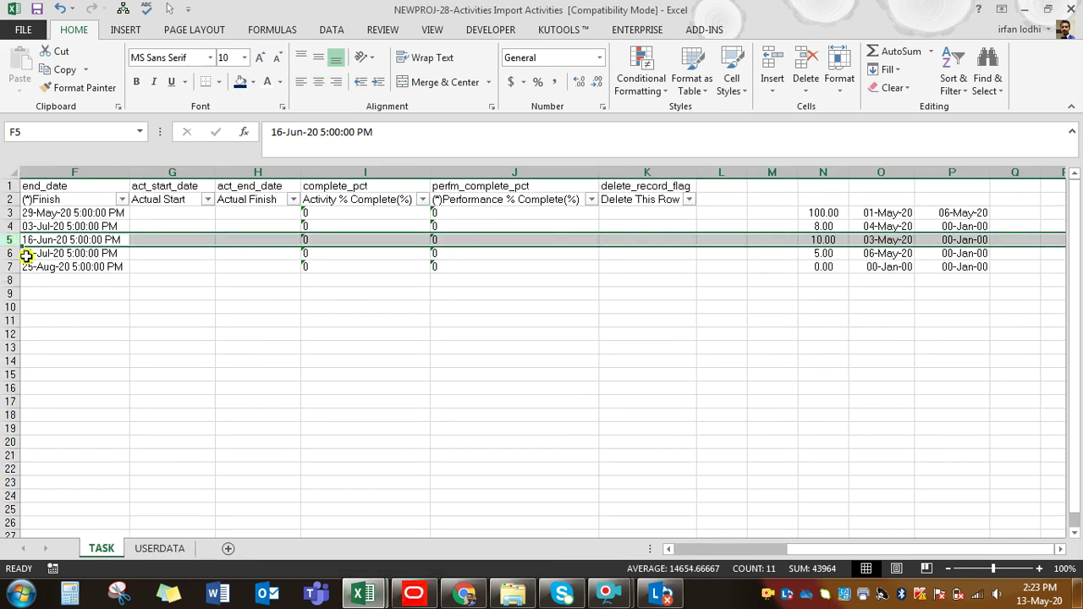
{"action": "left_click", "coordinate": [5, 266]}
{"action": "key", "text": "ctrl+minus"}
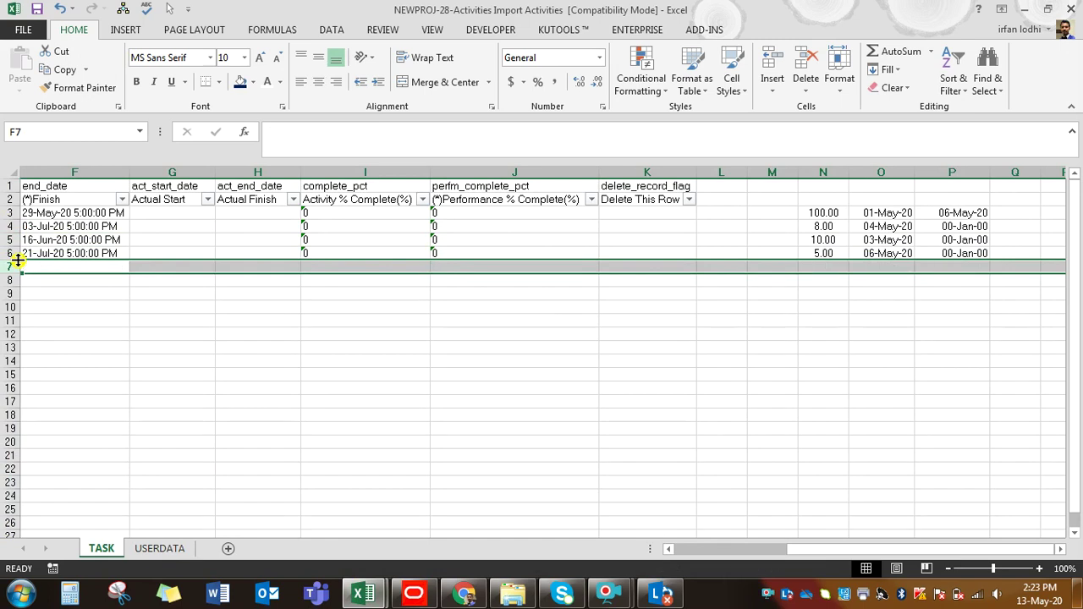
{"action": "left_click", "coordinate": [925, 373]}
Step: Copy the percent complete results in N3:N6 and paste them as values into the Activity % Complete column from I3
{"action": "left_click_drag", "start_coordinate": [813, 213], "coordinate": [817, 254]}
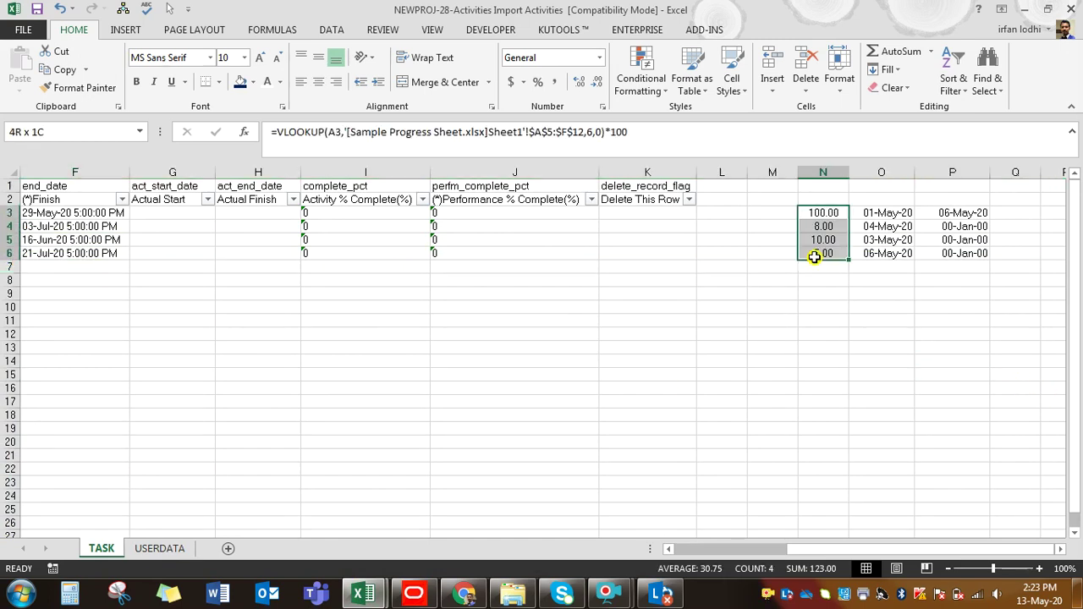
{"action": "key", "text": "ctrl+c"}
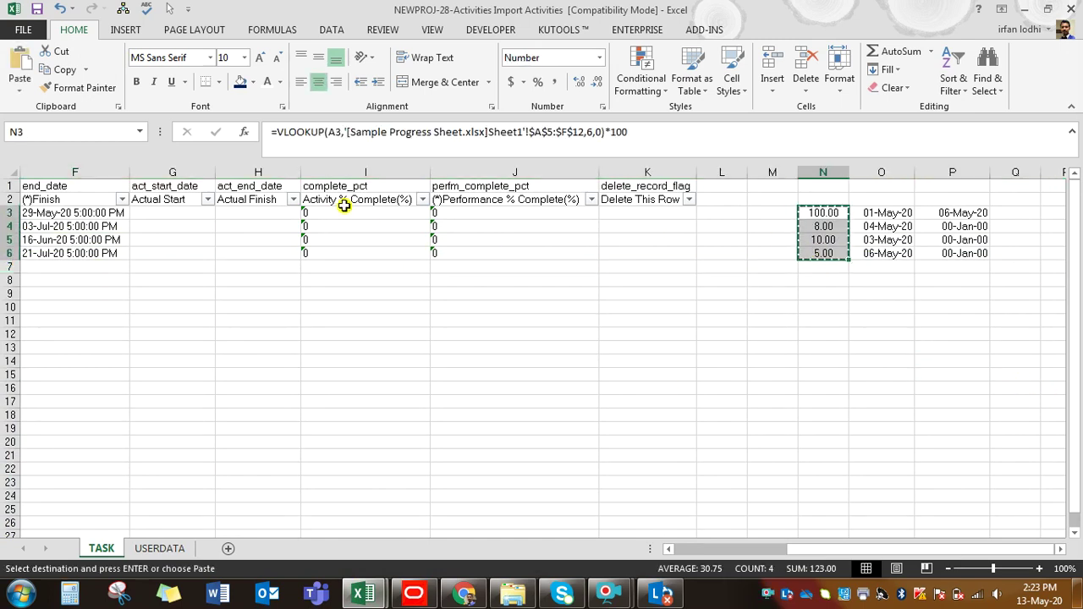
{"action": "left_click", "coordinate": [335, 212]}
{"action": "right_click", "coordinate": [336, 214]}
{"action": "left_click", "coordinate": [392, 286]}
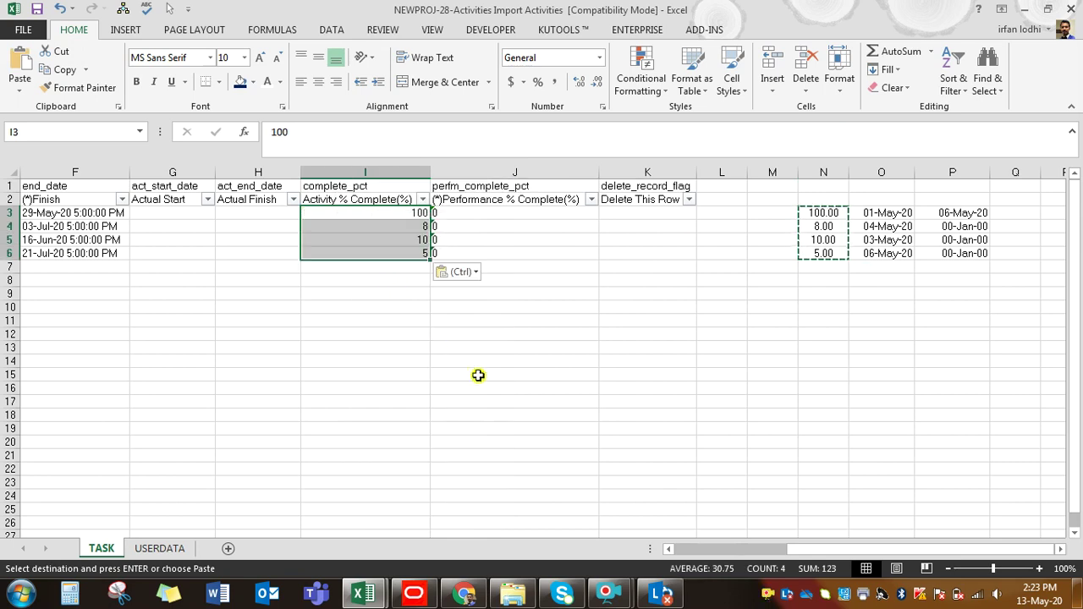
Step: Copy the looked-up dates in O3:P6 and paste them as values into Actual Start and Actual Finish from G3
{"action": "left_click_drag", "start_coordinate": [881, 213], "coordinate": [948, 253]}
{"action": "key", "text": "ctrl+c"}
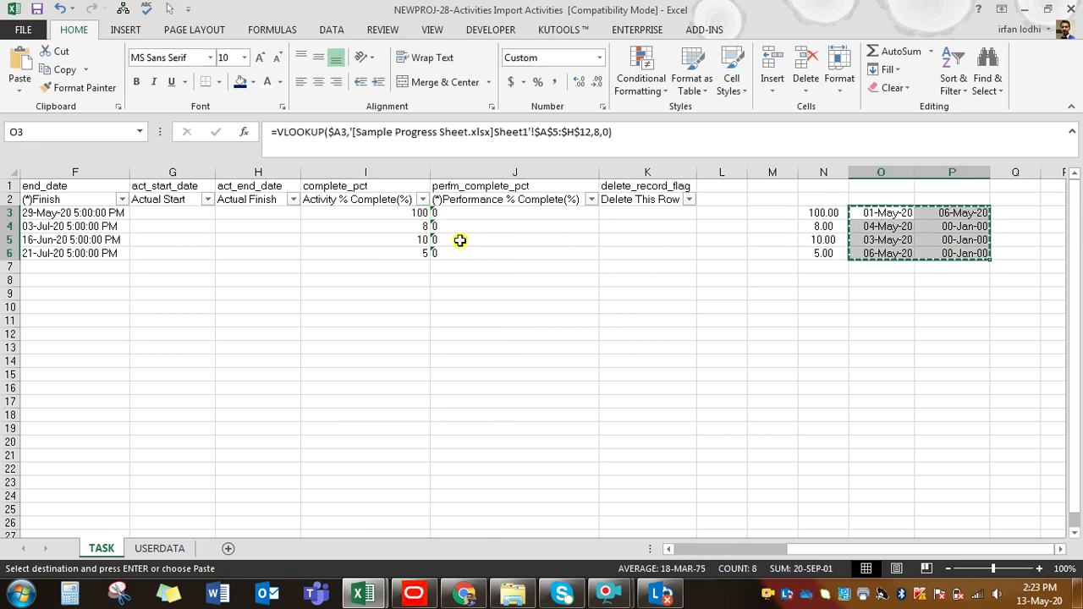
{"action": "left_click", "coordinate": [148, 214]}
{"action": "right_click", "coordinate": [147, 214]}
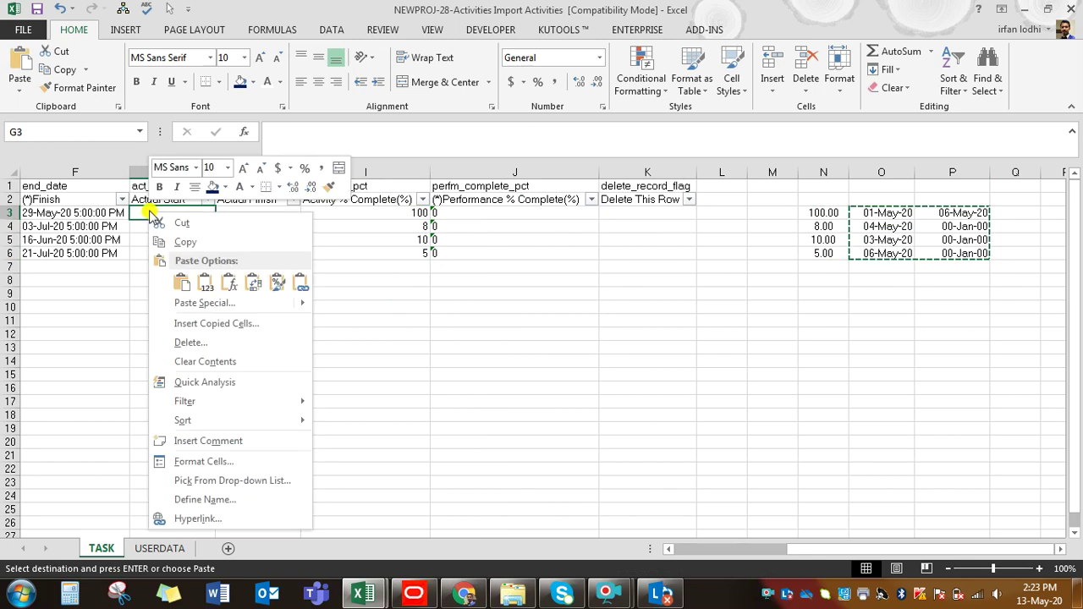
{"action": "left_click", "coordinate": [206, 284]}
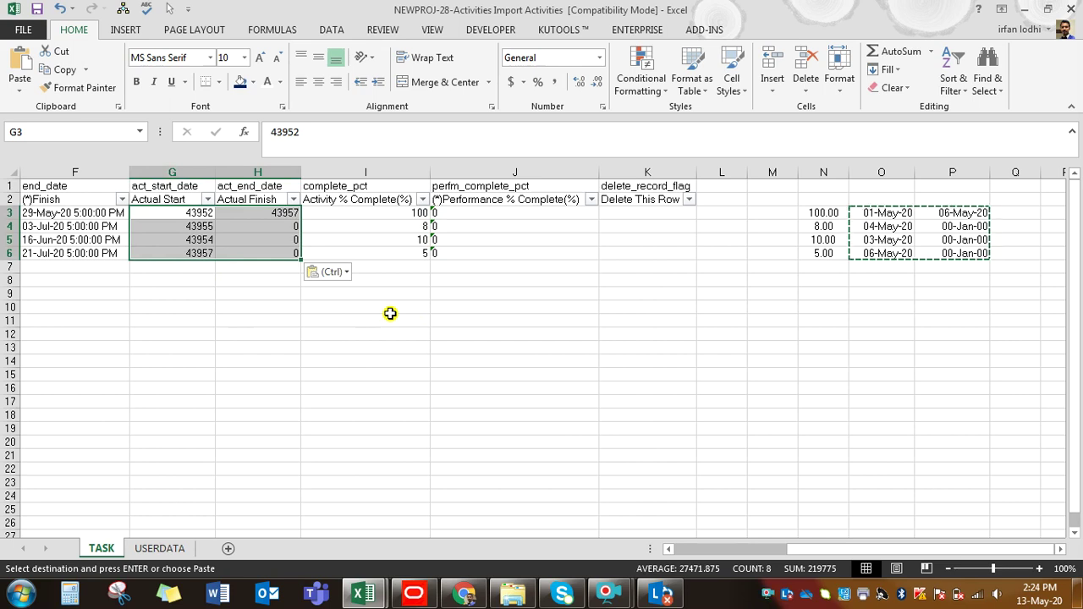
Step: Format the pasted values in G3:H6 as dates of type 14-Mar-12
{"action": "right_click", "coordinate": [204, 219]}
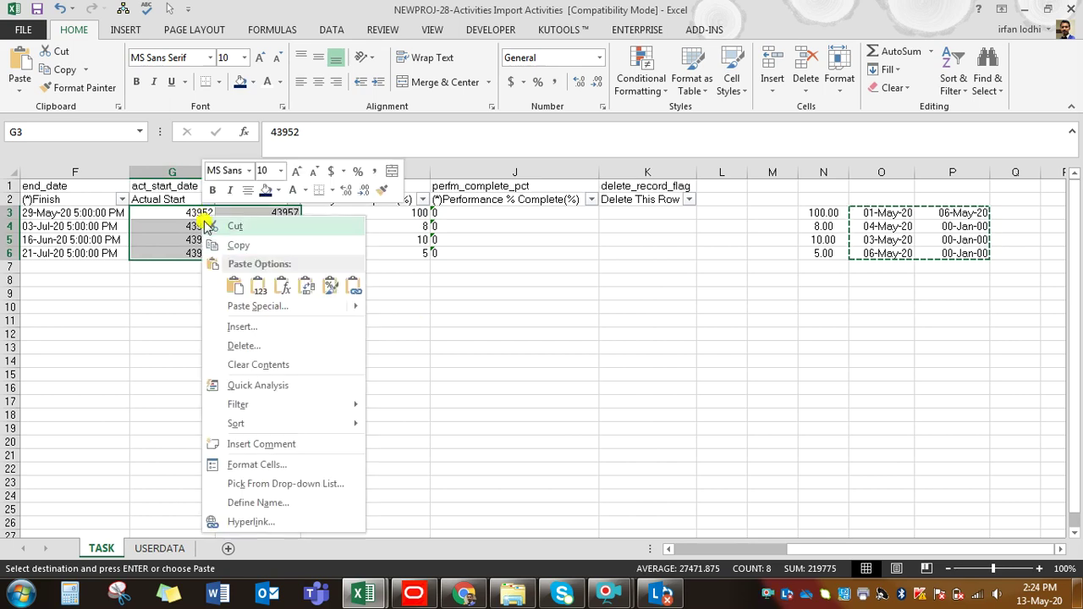
{"action": "left_click", "coordinate": [275, 464]}
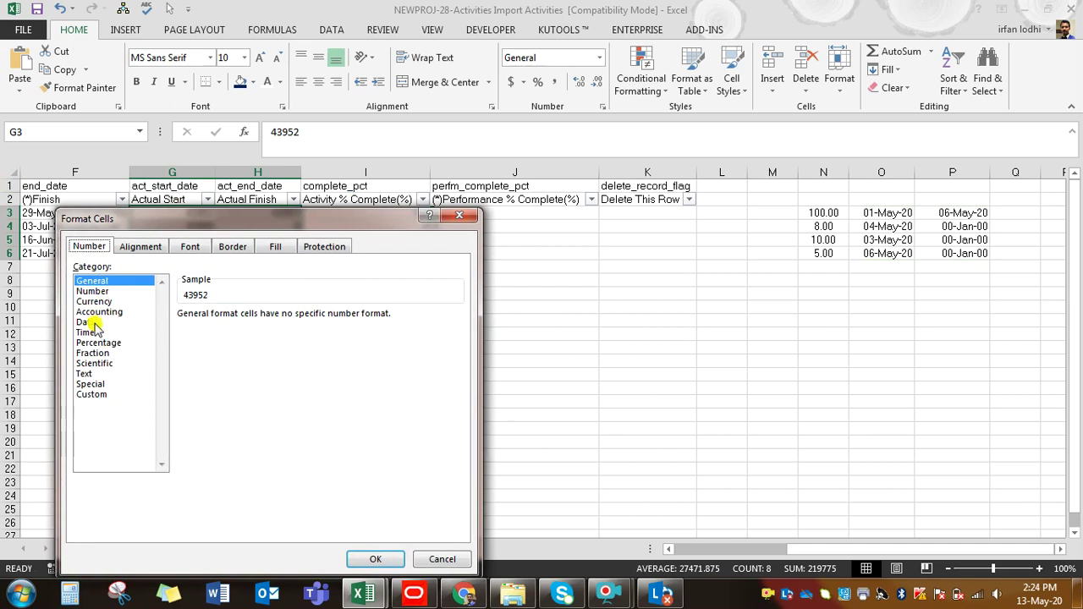
{"action": "left_click", "coordinate": [93, 323]}
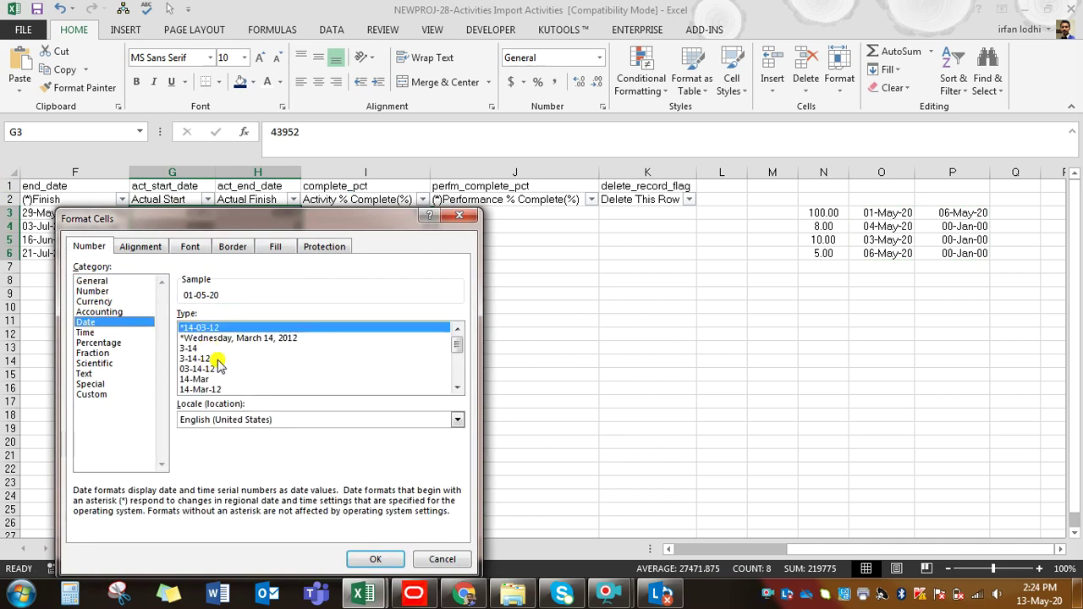
{"action": "double_click", "coordinate": [220, 390]}
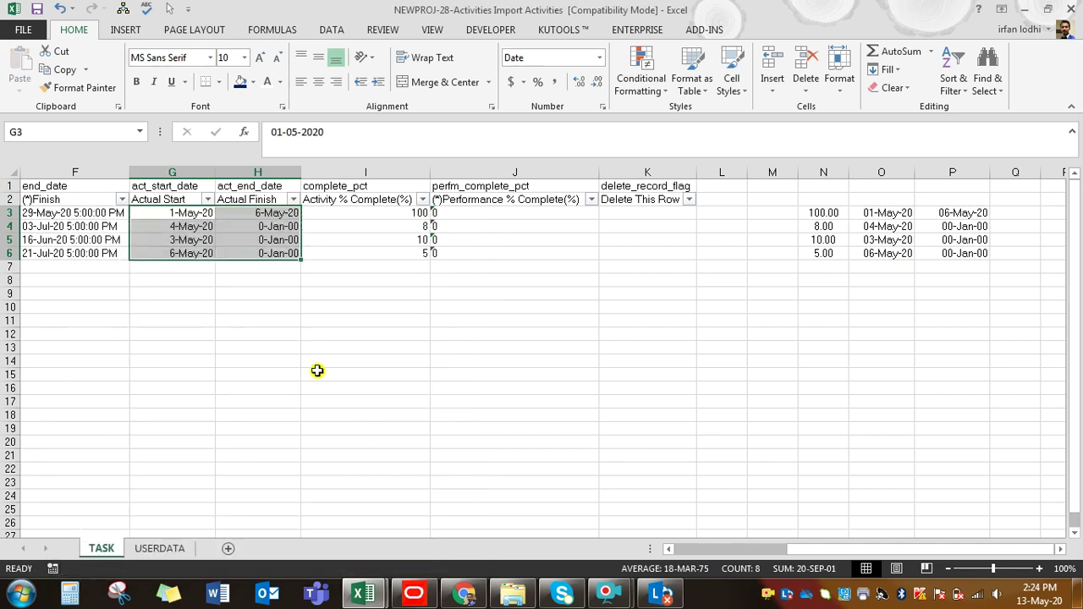
{"action": "left_click", "coordinate": [318, 370]}
Step: Filter the Activity % Complete column to the in-progress values 5, 8 and 10
{"action": "left_click", "coordinate": [247, 229]}
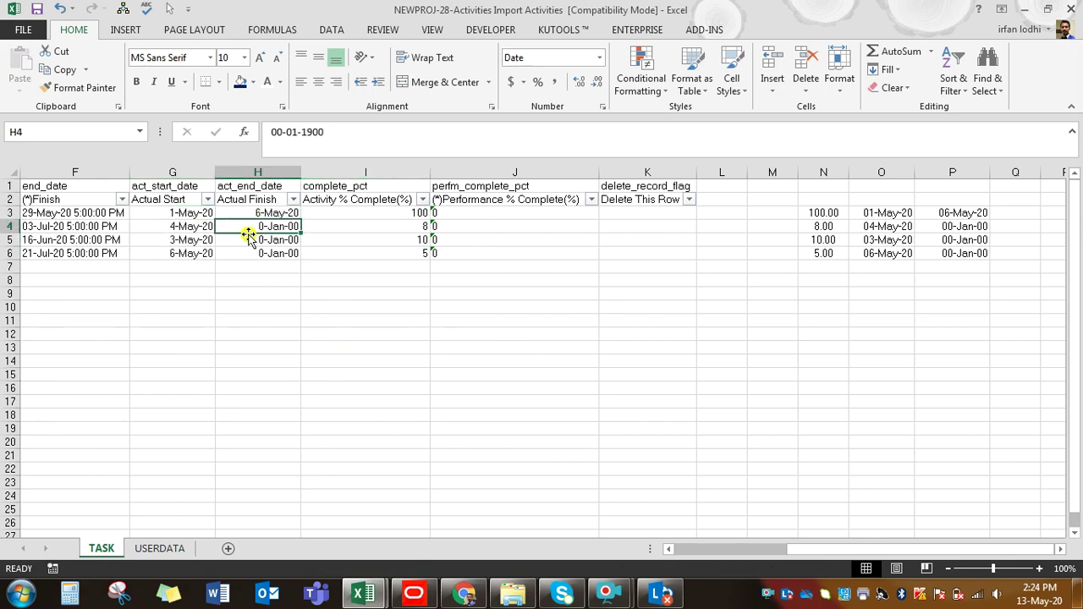
{"action": "left_click", "coordinate": [84, 227]}
{"action": "scroll", "coordinate": [5, 227], "scroll_direction": "left", "scroll_amount": 5}
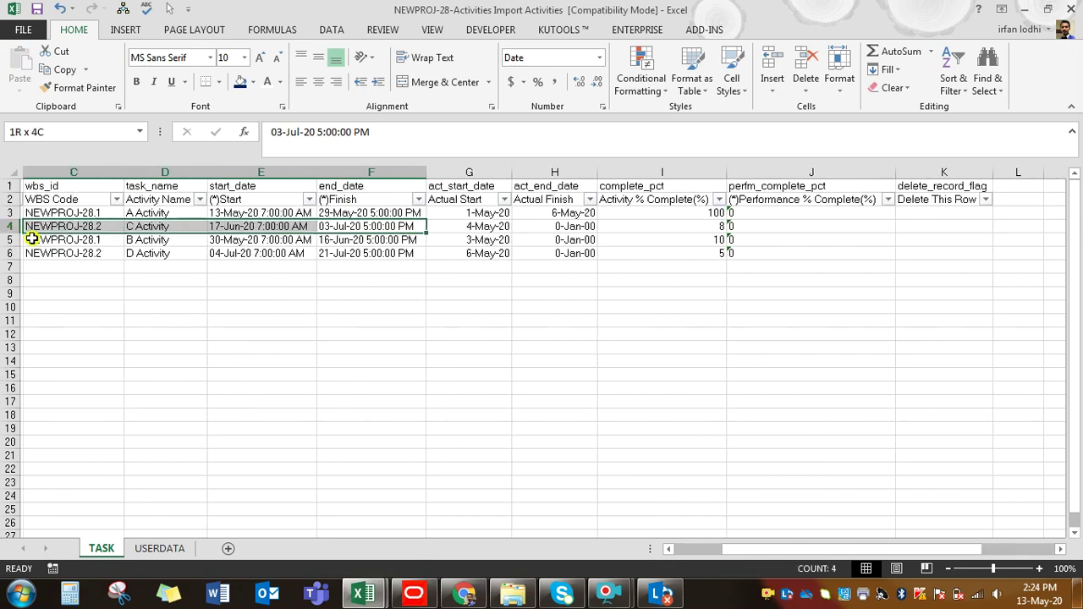
{"action": "left_click", "coordinate": [643, 310]}
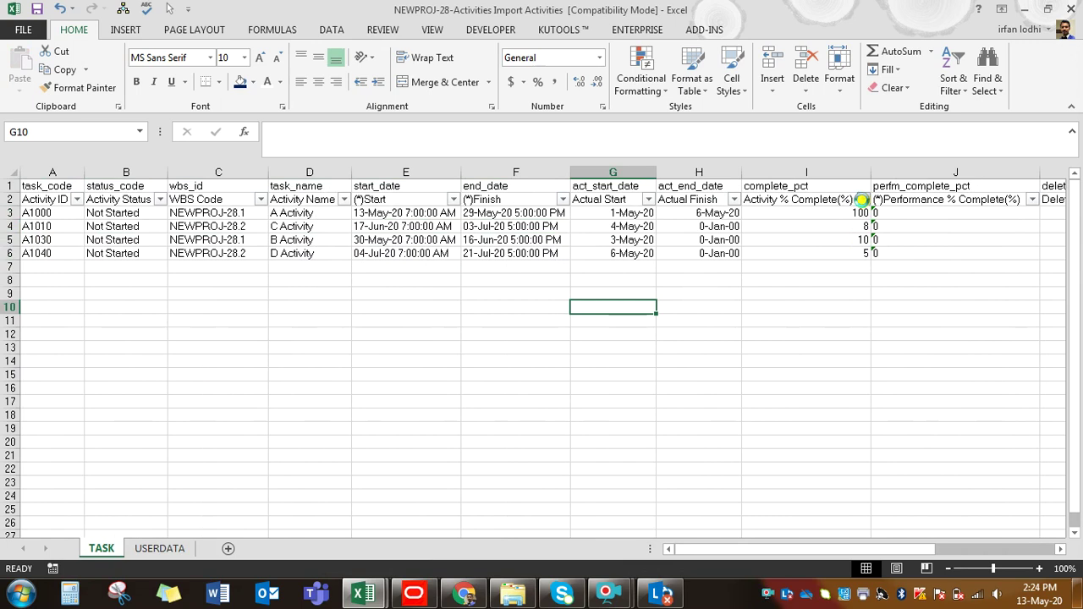
{"action": "left_click", "coordinate": [863, 199]}
{"action": "left_click", "coordinate": [719, 353]}
{"action": "left_click", "coordinate": [715, 366]}
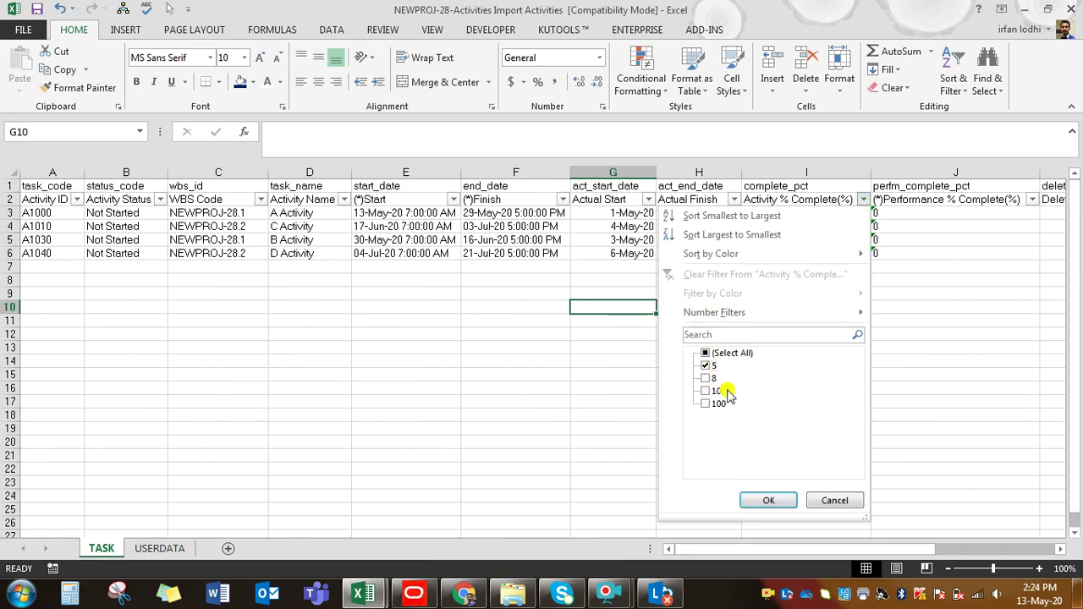
{"action": "left_click", "coordinate": [705, 384]}
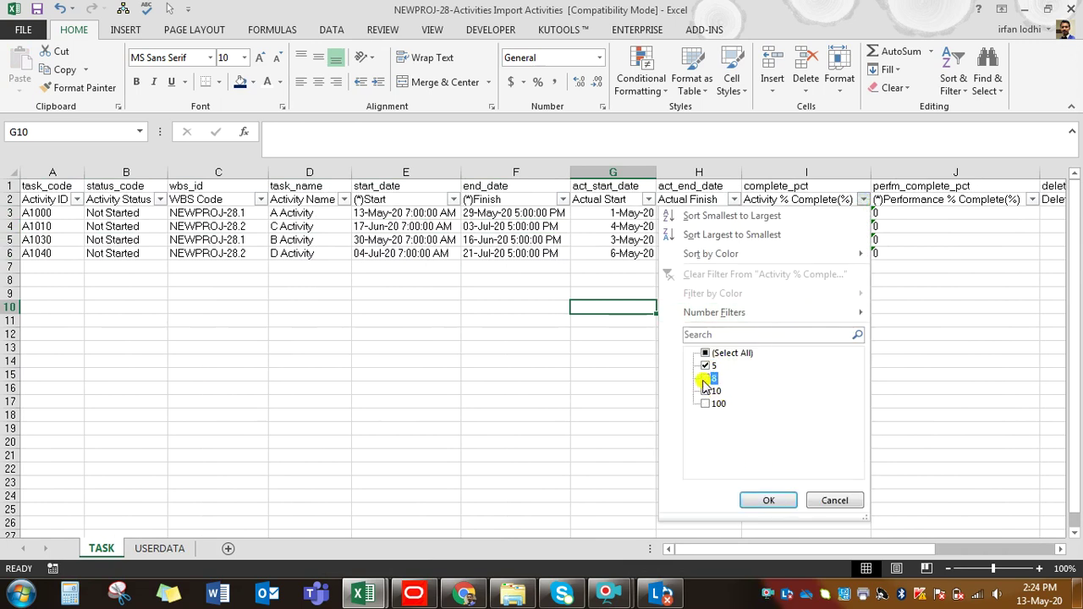
{"action": "left_click", "coordinate": [769, 500]}
{"action": "left_click", "coordinate": [809, 348]}
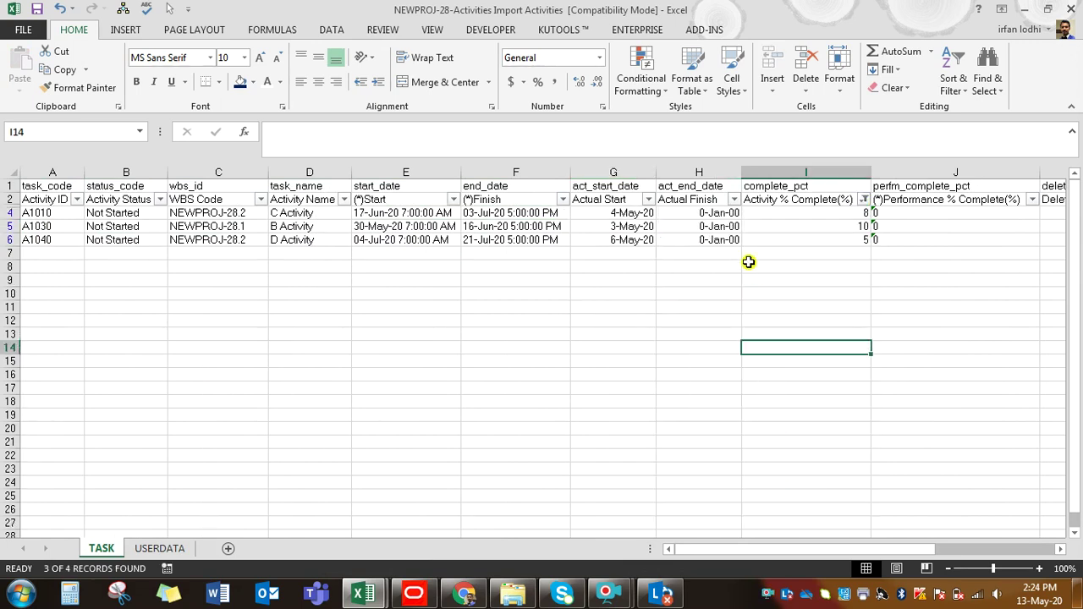
Step: Clear the Actual Finish cells of the unfinished activities A1010, A1030 and A1040
{"action": "left_click_drag", "start_coordinate": [700, 212], "coordinate": [719, 226]}
{"action": "left_click_drag", "start_coordinate": [715, 212], "coordinate": [715, 213]}
{"action": "left_click", "coordinate": [713, 215]}
{"action": "key", "text": "Delete"}
{"action": "left_click", "coordinate": [714, 226]}
{"action": "key", "text": "Delete"}
{"action": "left_click", "coordinate": [730, 300]}
{"action": "left_click", "coordinate": [701, 240]}
{"action": "key", "text": "Delete"}
{"action": "left_click", "coordinate": [804, 330]}
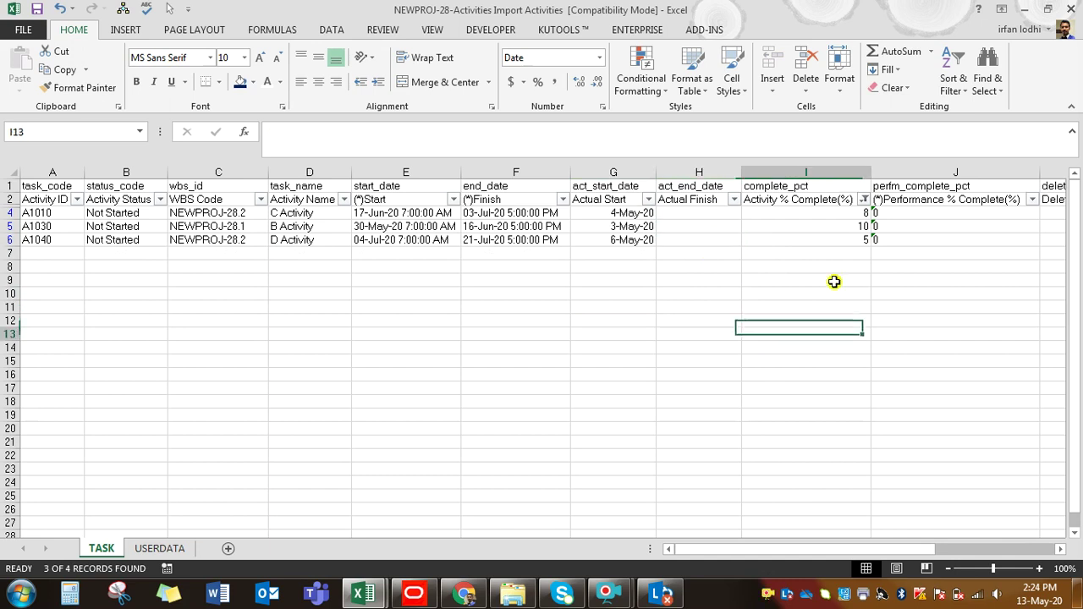
Step: Remove the filter from the Activity % Complete column
{"action": "left_click", "coordinate": [863, 200]}
{"action": "left_click", "coordinate": [825, 275]}
{"action": "left_click", "coordinate": [751, 337]}
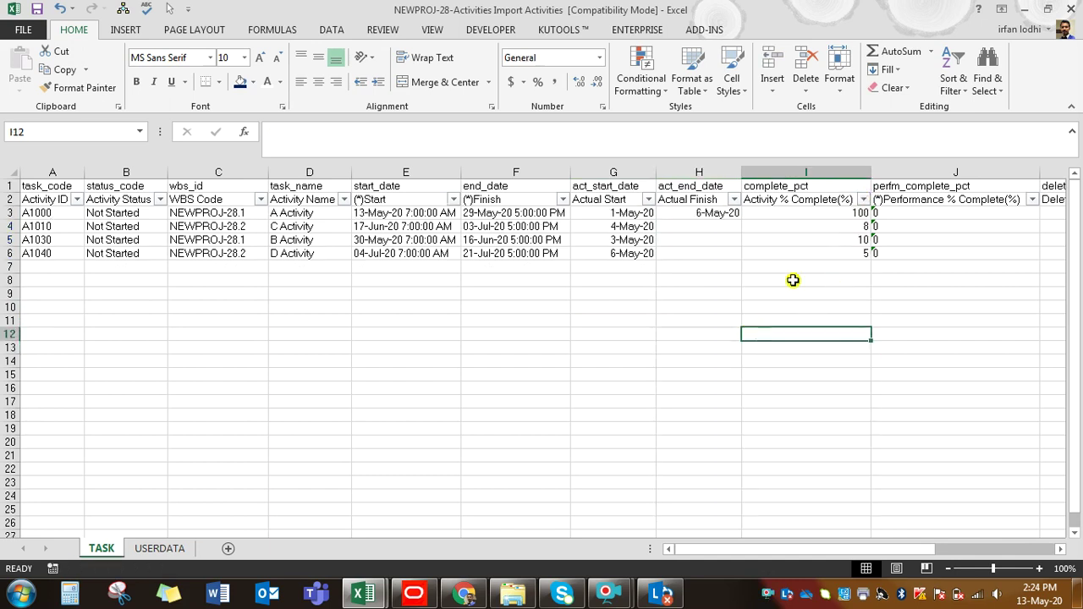
Step: Filter the Activity % Complete column to the value 100 only
{"action": "left_click", "coordinate": [863, 199]}
{"action": "left_click", "coordinate": [733, 353]}
{"action": "left_click", "coordinate": [719, 403]}
{"action": "left_click", "coordinate": [769, 500]}
{"action": "left_click", "coordinate": [814, 212]}
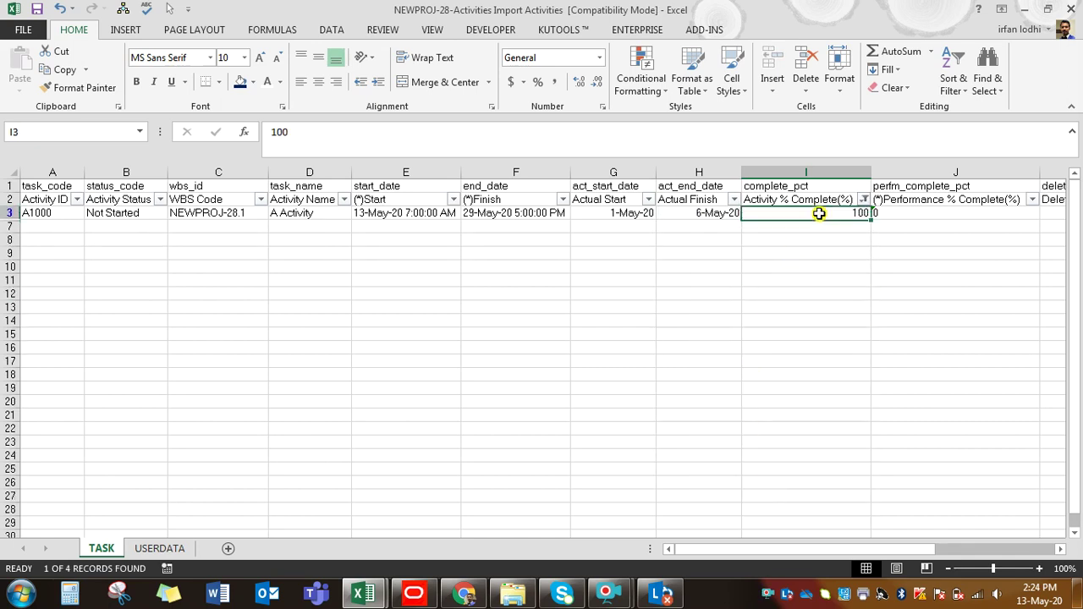
Step: Set the Activity Status of A1000 to Completed
{"action": "left_click", "coordinate": [105, 214]}
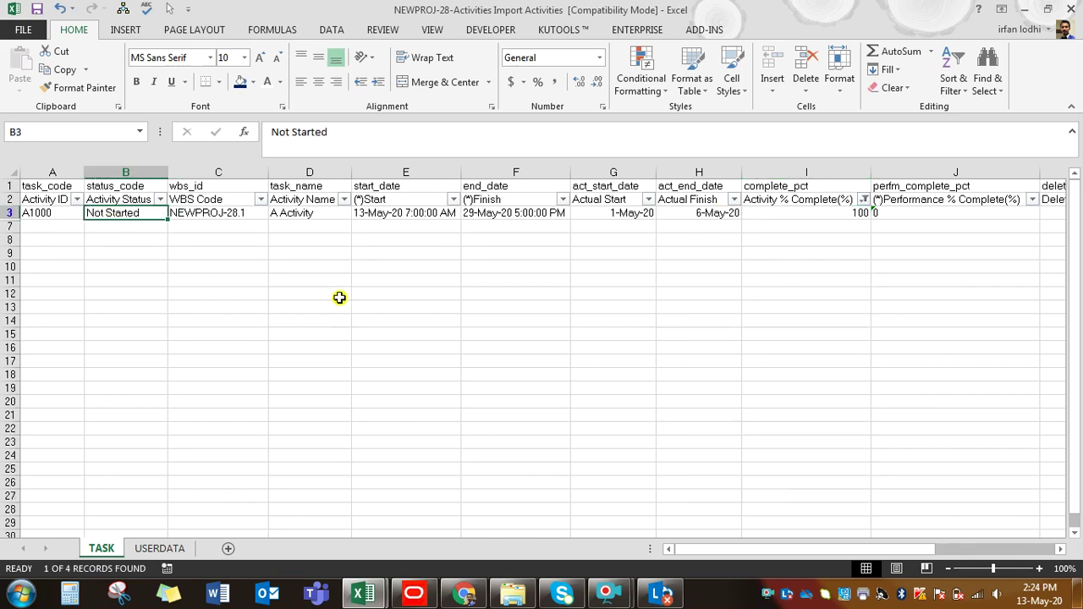
{"action": "type", "text": "Completed"}
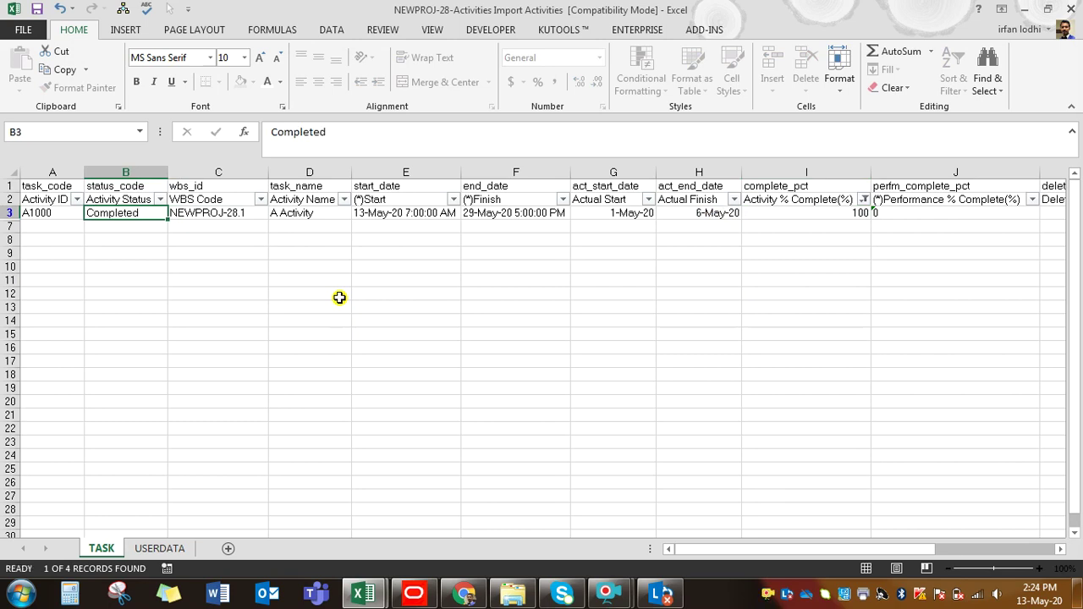
{"action": "key", "text": "Return"}
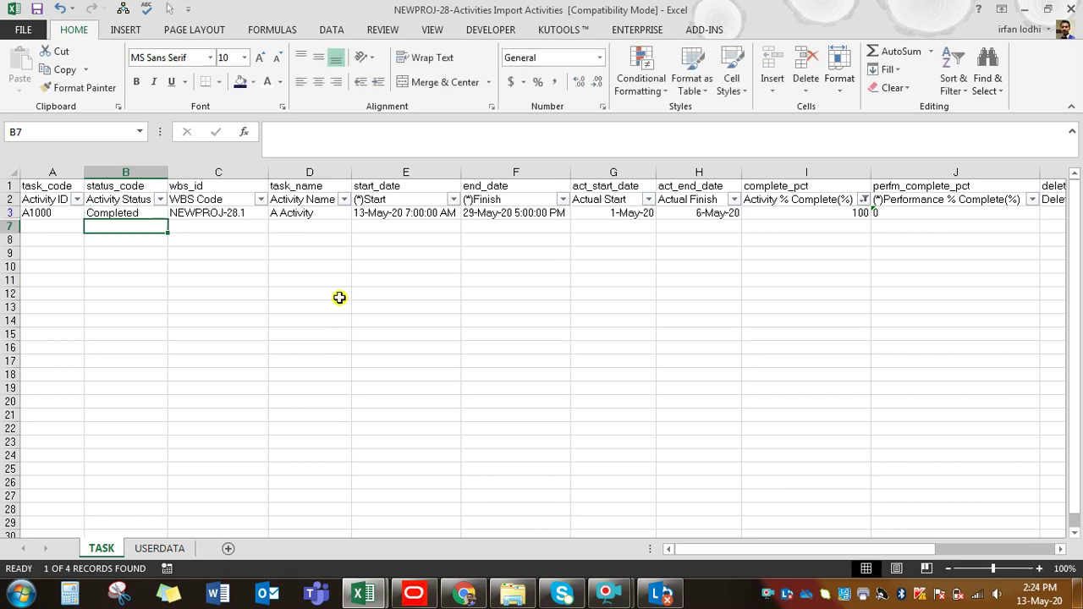
Step: Filter the Activity % Complete column to show the values 5, 8 and 10, leaving out 100
{"action": "left_click", "coordinate": [863, 199]}
{"action": "left_click", "coordinate": [708, 353]}
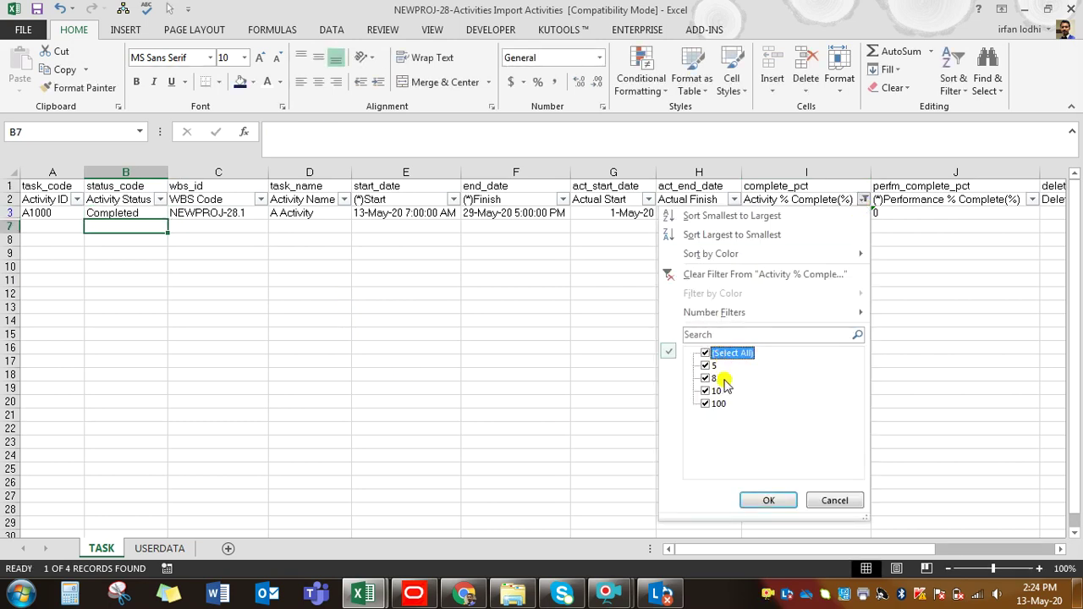
{"action": "left_click", "coordinate": [723, 405]}
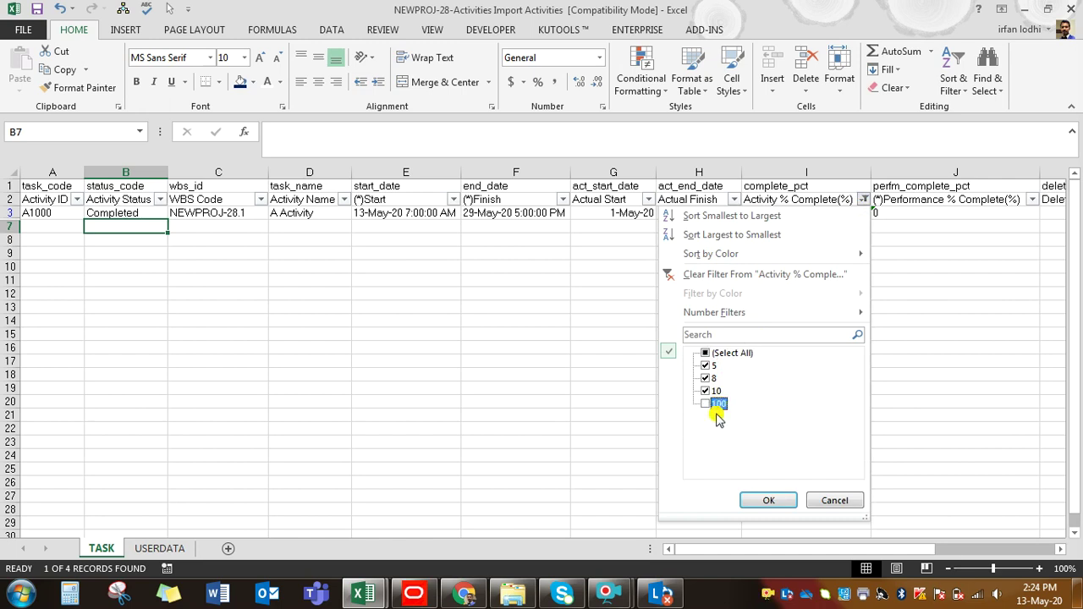
{"action": "left_click", "coordinate": [769, 501]}
{"action": "left_click_drag", "start_coordinate": [815, 213], "coordinate": [815, 238]}
{"action": "left_click", "coordinate": [813, 343]}
Step: Enter Inprogress as the Activity Status of A1010 and copy it to A1030 and A1040
{"action": "left_click", "coordinate": [152, 218]}
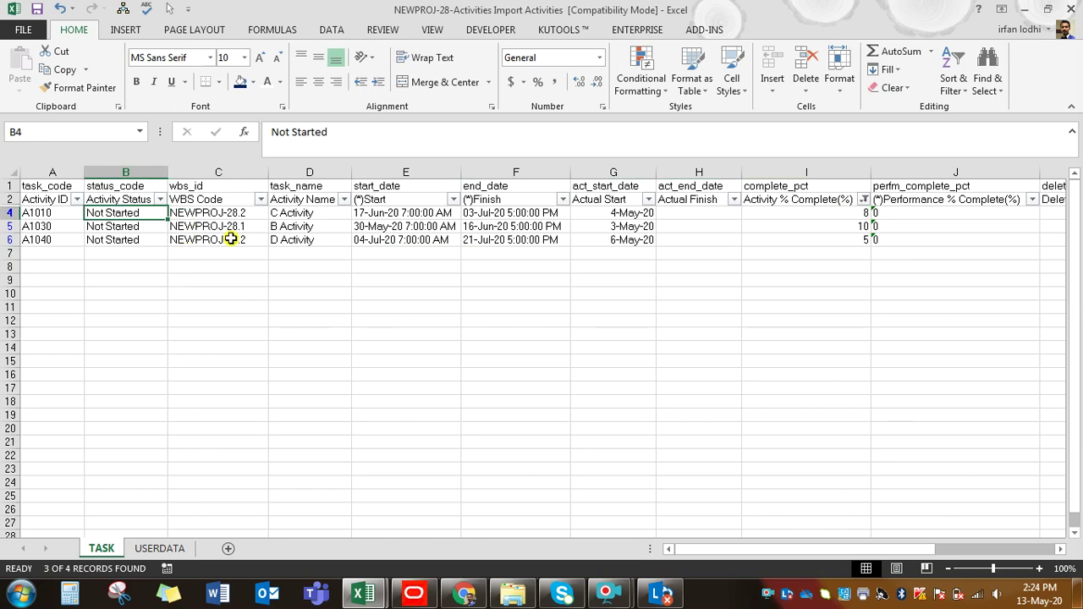
{"action": "type", "text": "Inpro"}
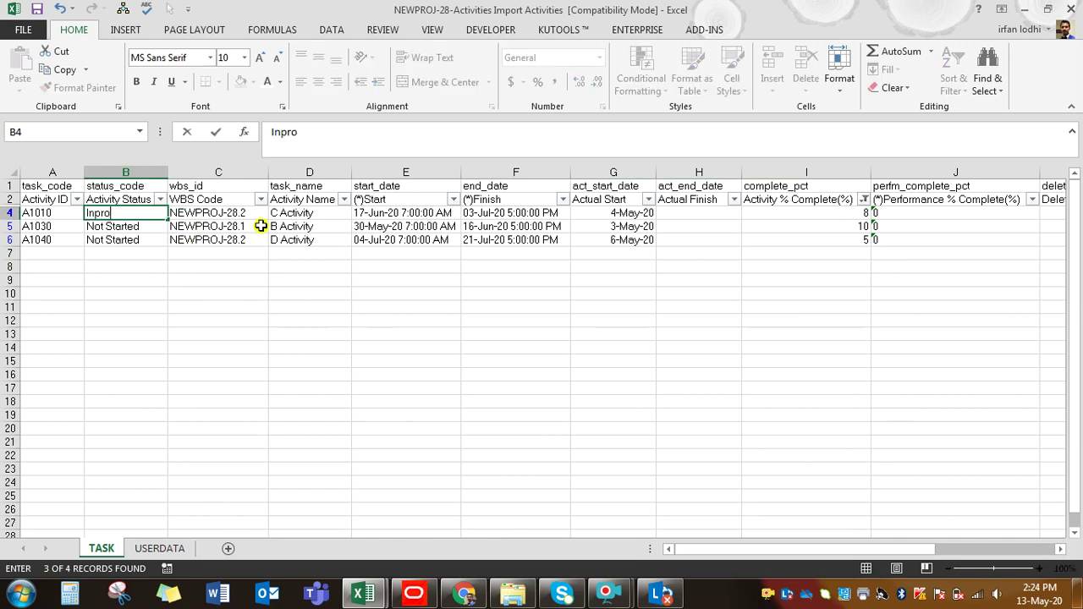
{"action": "type", "text": "gress"}
{"action": "key", "text": "Return"}
{"action": "key", "text": "Up"}
{"action": "key", "text": "ctrl+c"}
{"action": "key", "text": "shift+Down"}
{"action": "key", "text": "shift+Down"}
{"action": "key", "text": "ctrl+v"}
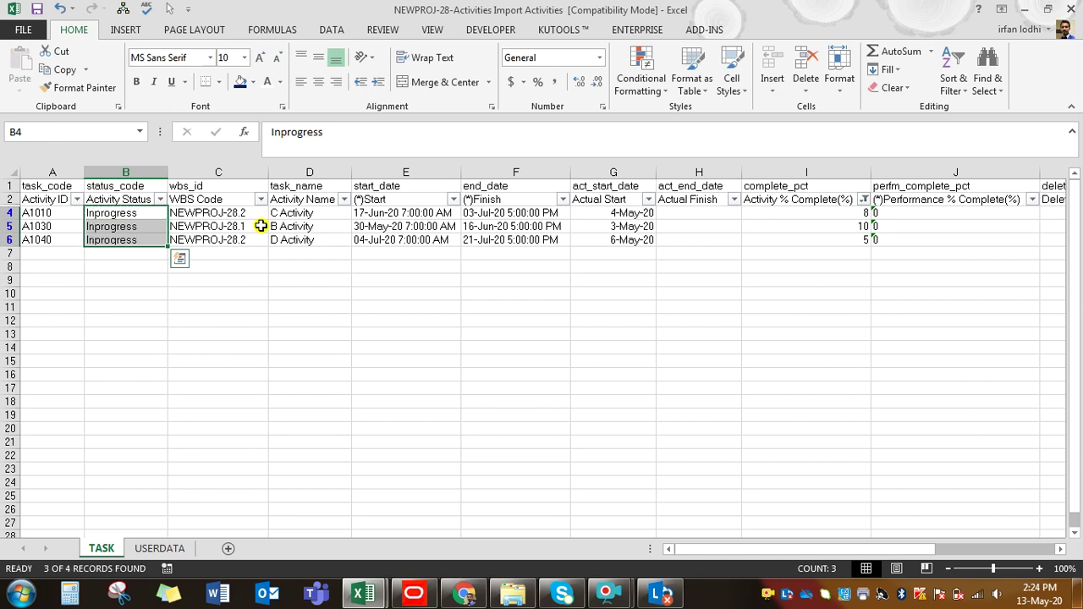
Step: Correct the Activity Status wording to In Progress for A1010 and copy it to A1030 and A1040
{"action": "left_click", "coordinate": [116, 214]}
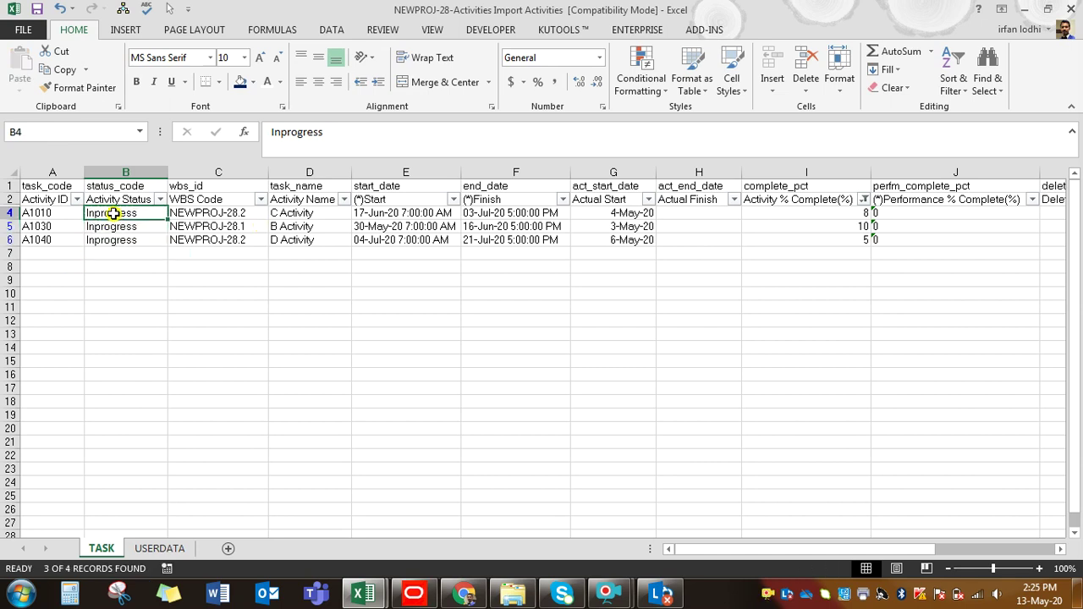
{"action": "left_click", "coordinate": [278, 133]}
{"action": "type", "text": "P"}
{"action": "key", "text": "Delete"}
{"action": "key", "text": "shift+Down"}
{"action": "key", "text": "shift+Down"}
{"action": "key", "text": "ctrl+c"}
{"action": "key", "text": "Return"}
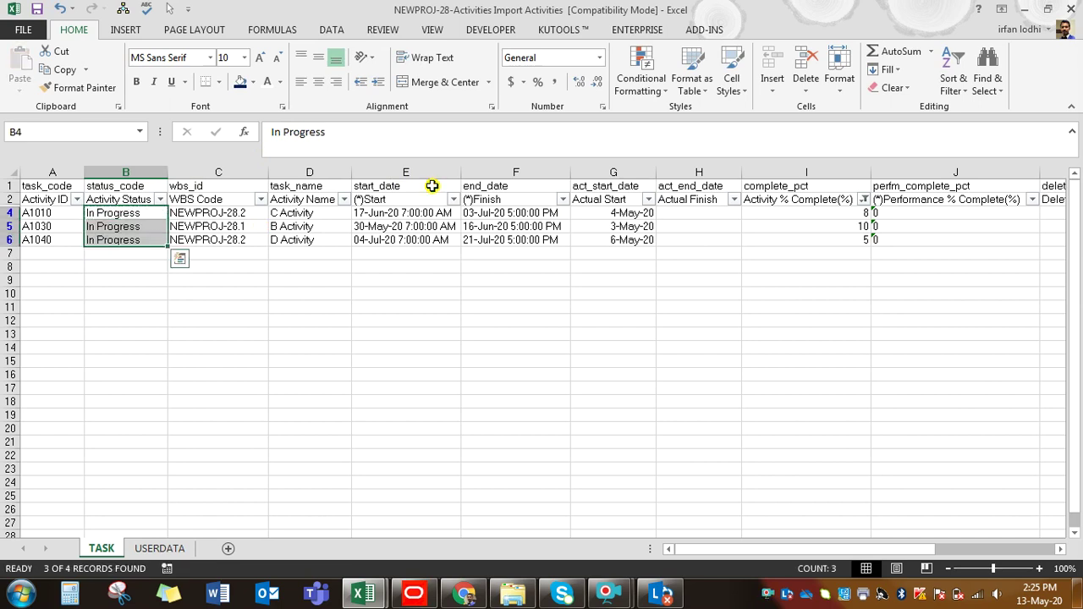
{"action": "left_click_drag", "start_coordinate": [445, 360], "coordinate": [444, 349]}
{"action": "left_click", "coordinate": [113, 213]}
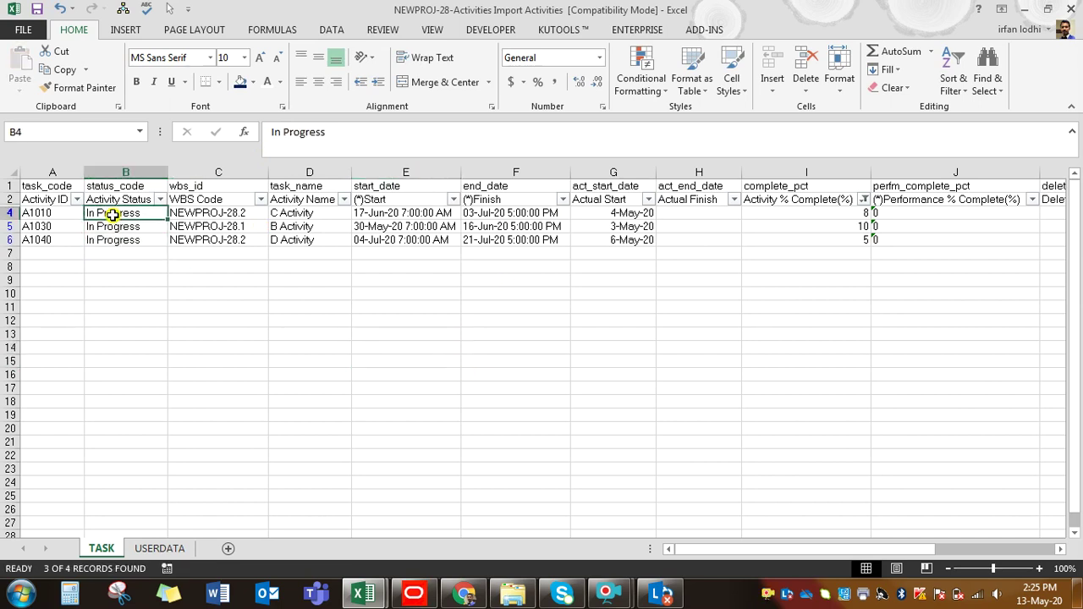
{"action": "left_click", "coordinate": [129, 242]}
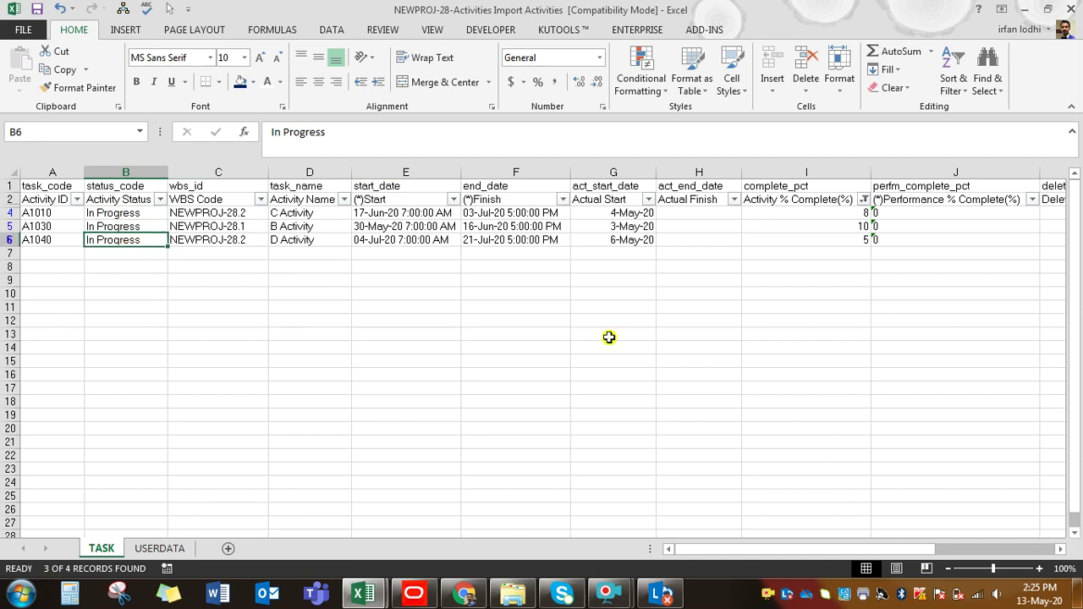
Step: Delete the leftover helper values in columns N to P for the in-progress activities
{"action": "left_click", "coordinate": [799, 220]}
{"action": "left_click_drag", "start_coordinate": [863, 551], "coordinate": [1004, 556]}
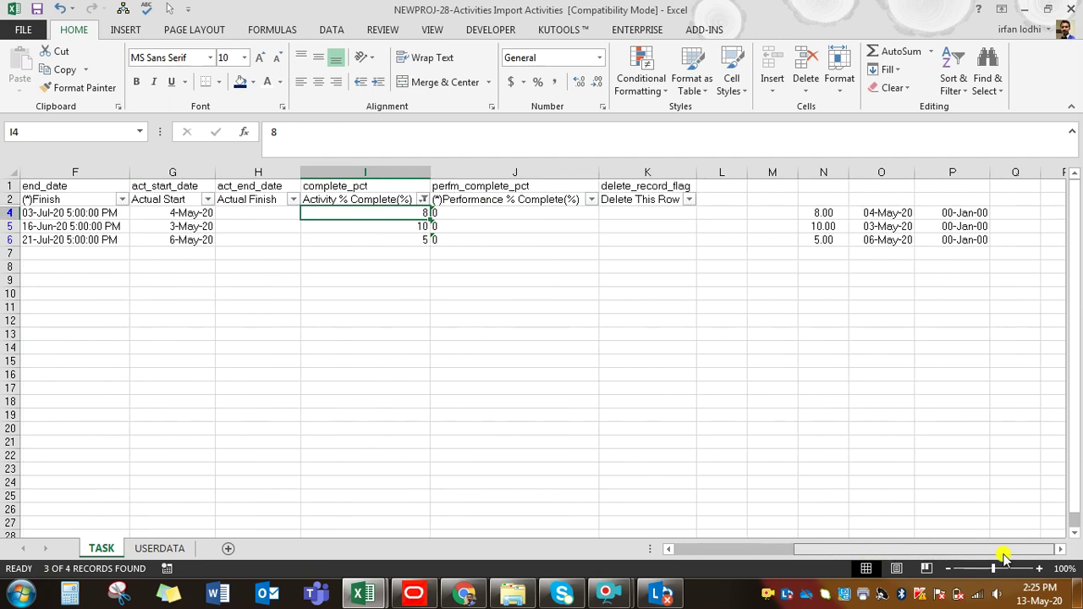
{"action": "left_click_drag", "start_coordinate": [810, 210], "coordinate": [977, 241]}
{"action": "key", "text": "Delete"}
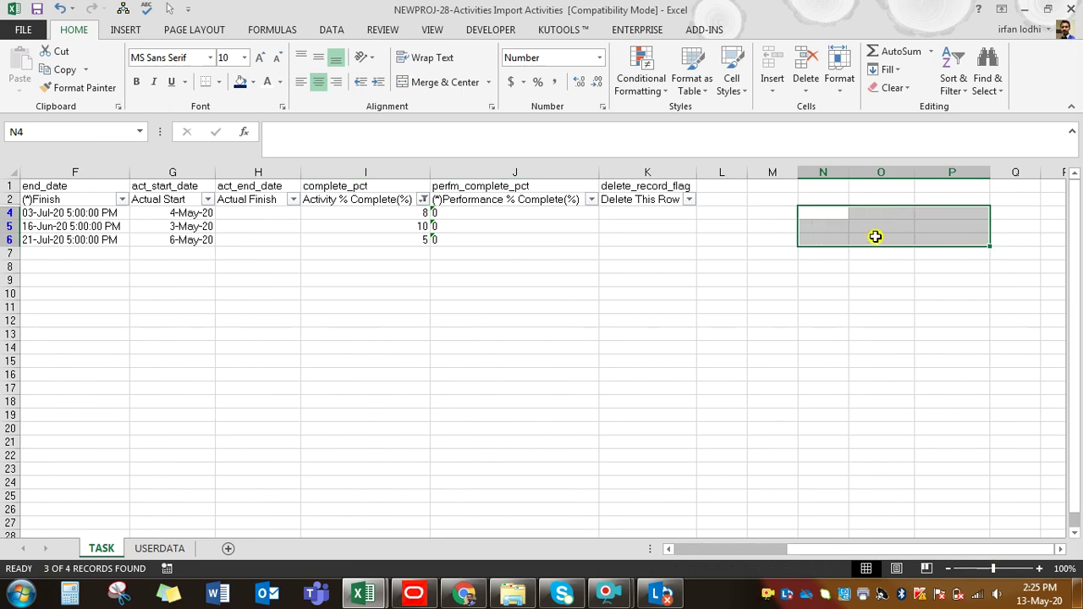
{"action": "key", "text": "Up"}
{"action": "left_click", "coordinate": [814, 208]}
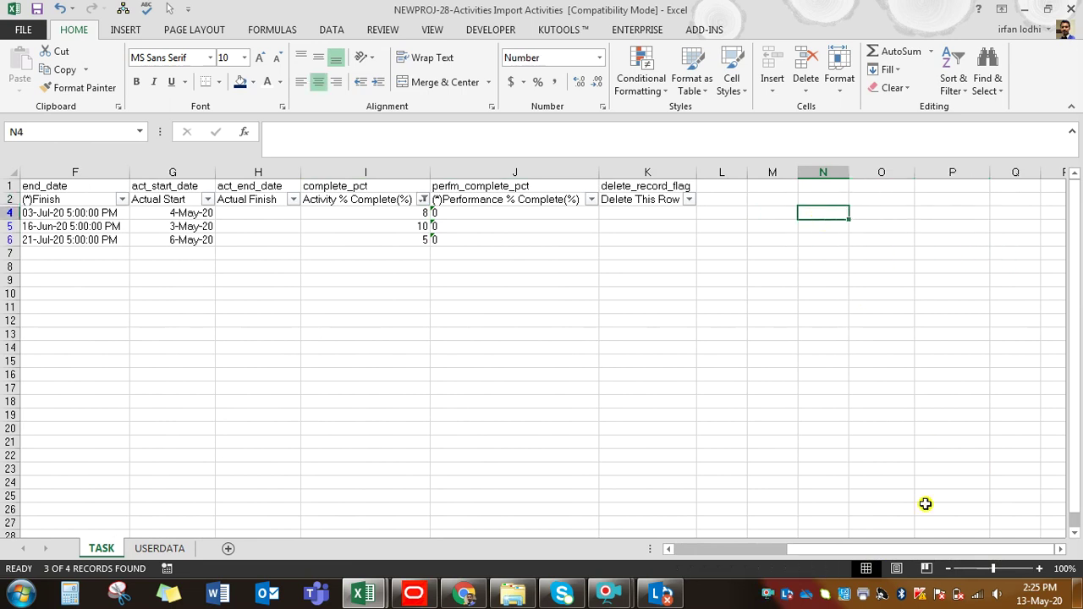
Step: Clear the filter to show all activities in the TASK sheet, and close the NEWPROJ-28 activities workbook
{"action": "left_click", "coordinate": [955, 81]}
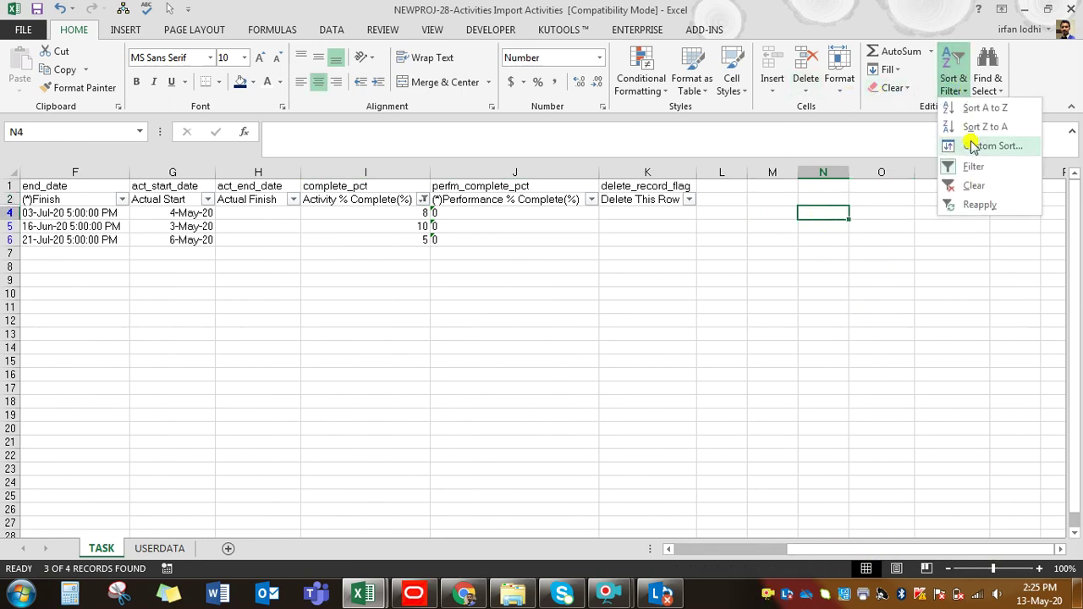
{"action": "left_click", "coordinate": [967, 183]}
{"action": "left_click", "coordinate": [953, 374]}
{"action": "left_click_drag", "start_coordinate": [741, 557], "coordinate": [657, 568]}
{"action": "left_click", "coordinate": [101, 265]}
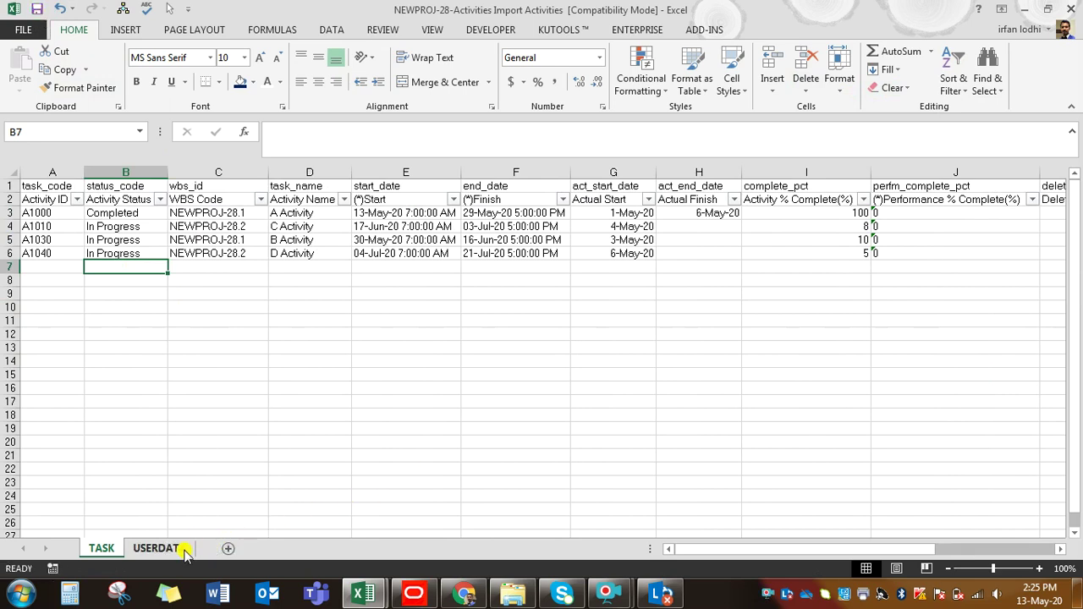
{"action": "left_click", "coordinate": [1071, 9]}
{"action": "left_click_drag", "start_coordinate": [93, 380], "coordinate": [448, 412]}
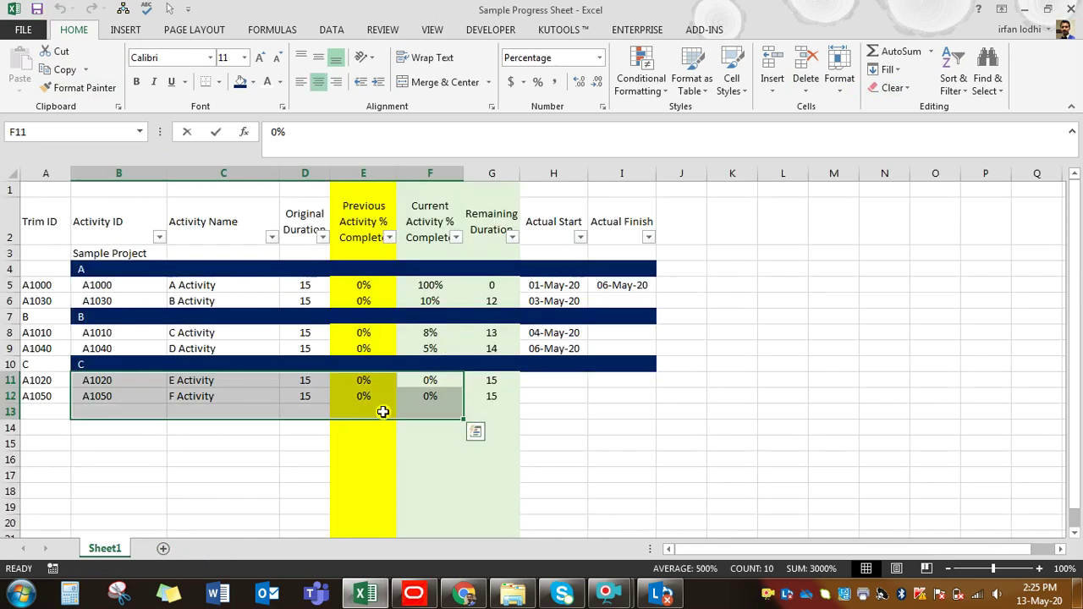
Step: Switch to Primavera P6 and start an import in the Spreadsheet (XLS) format
{"action": "left_click", "coordinate": [414, 594]}
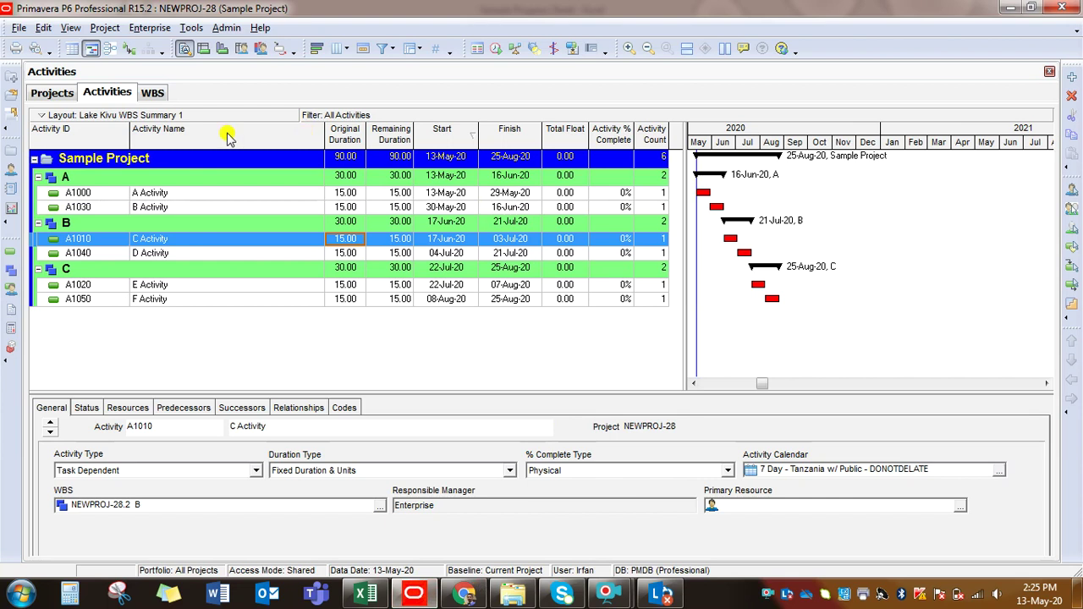
{"action": "left_click", "coordinate": [19, 27]}
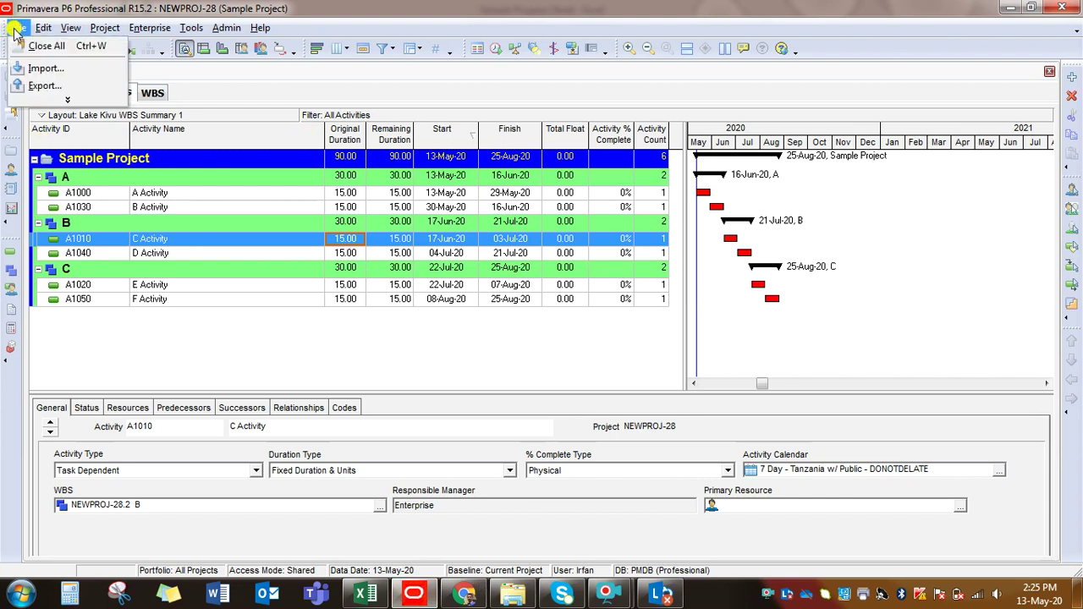
{"action": "left_click", "coordinate": [37, 70]}
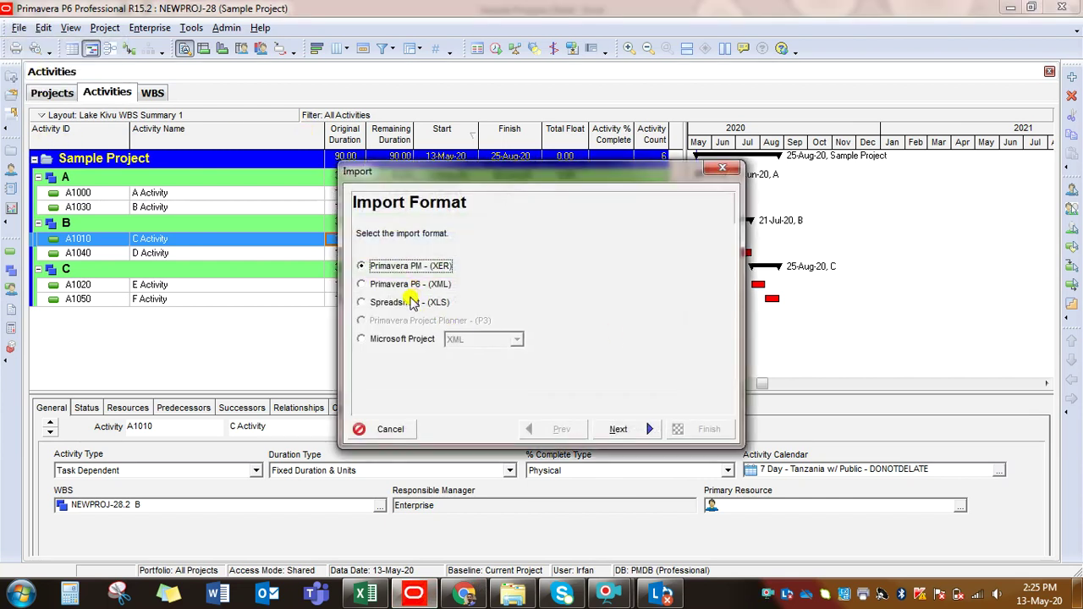
{"action": "left_click", "coordinate": [394, 303]}
{"action": "left_click", "coordinate": [642, 432]}
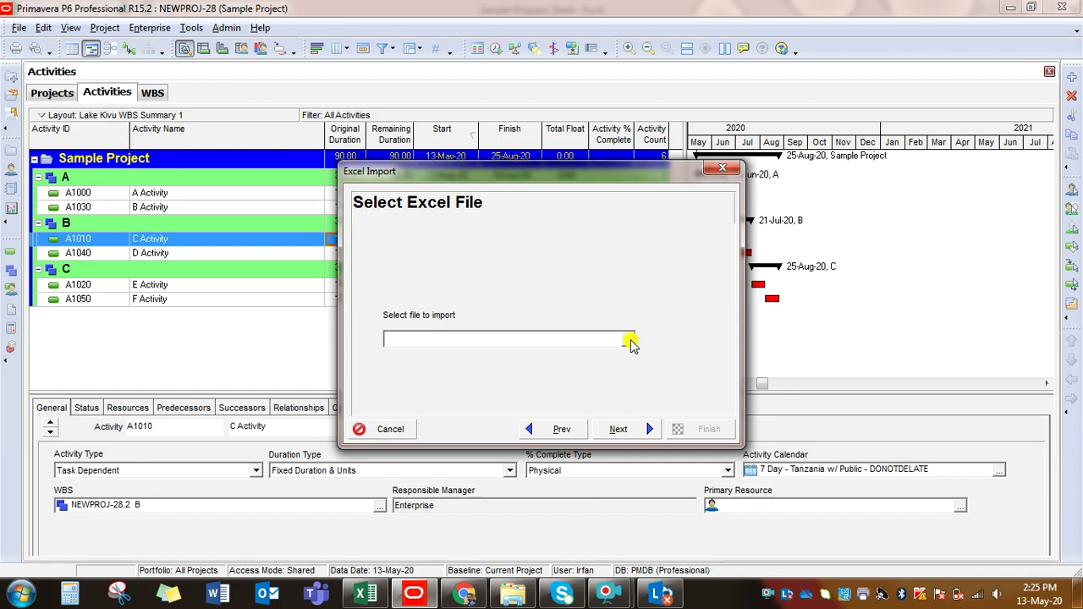
Step: Choose the file NEWPROJ-28-Activities Import Activities from the Sample folder as the file to import
{"action": "left_click", "coordinate": [631, 340]}
{"action": "left_click", "coordinate": [381, 190]}
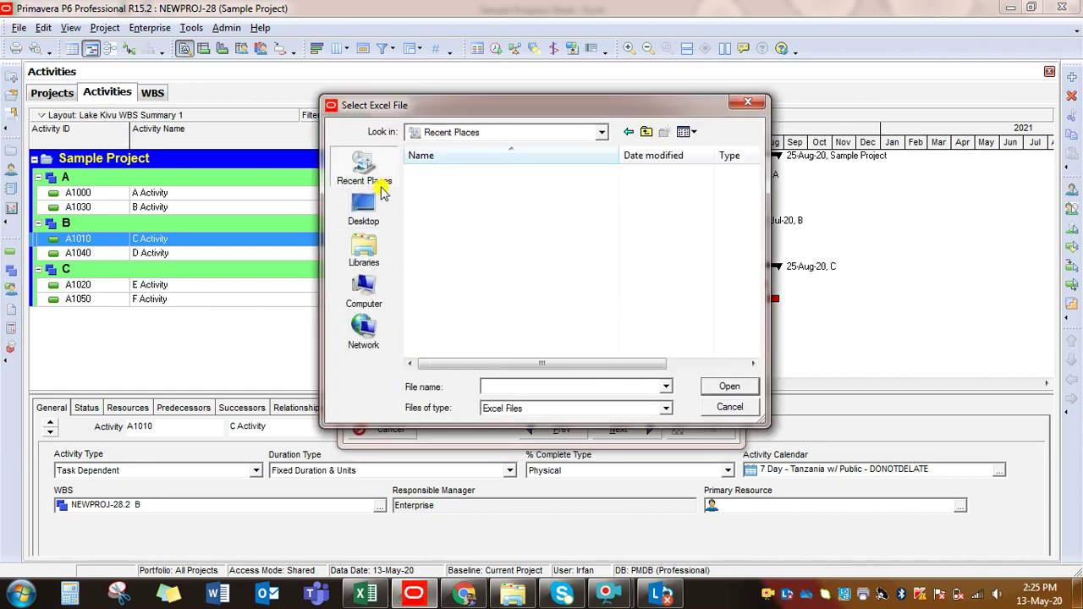
{"action": "left_click", "coordinate": [669, 158]}
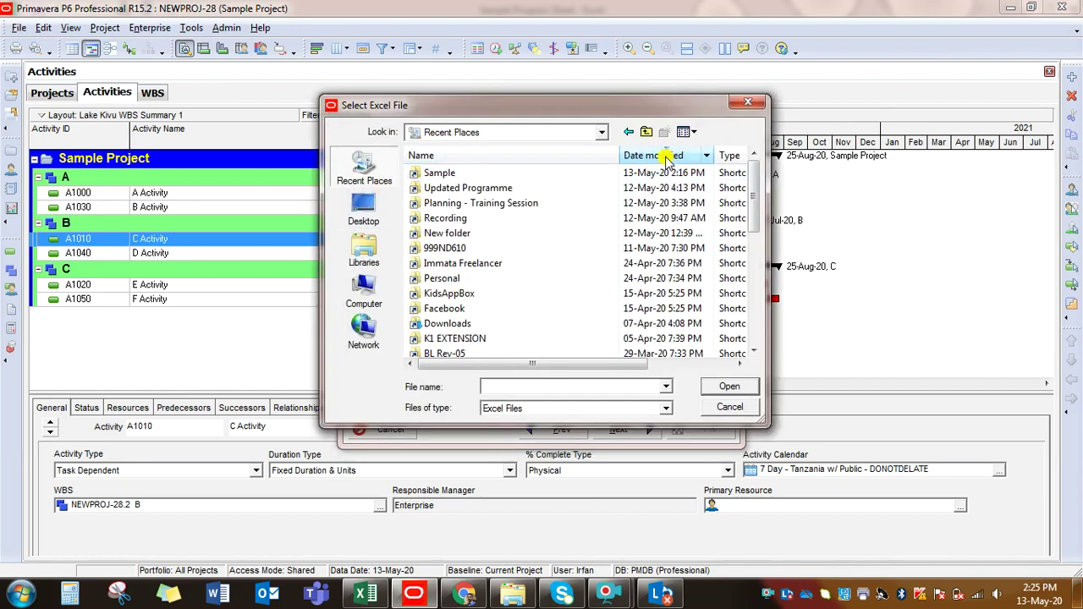
{"action": "double_click", "coordinate": [448, 174]}
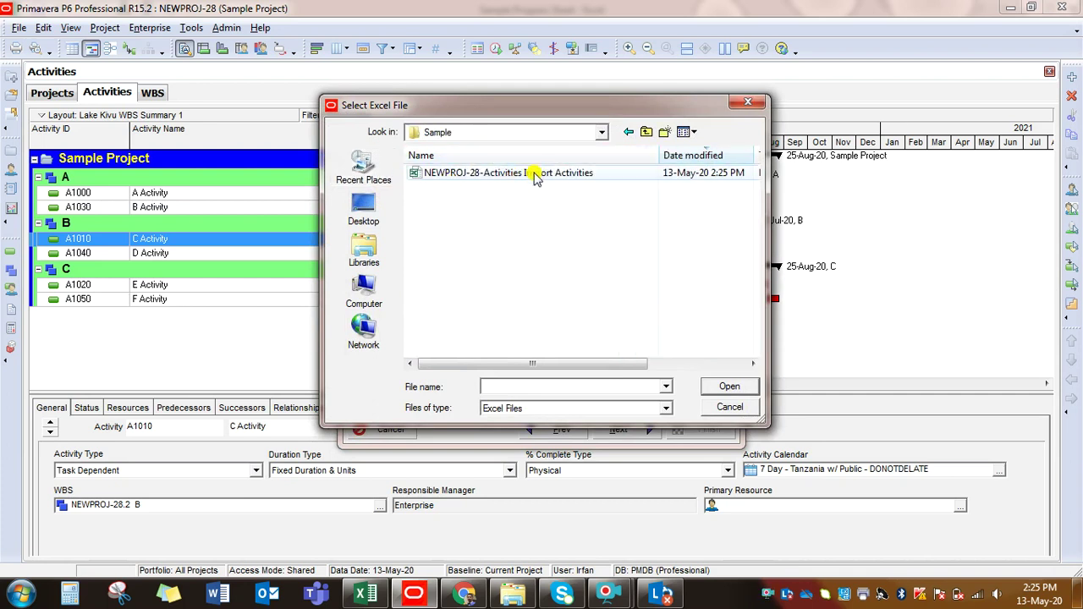
{"action": "left_click_drag", "start_coordinate": [659, 155], "coordinate": [608, 149]}
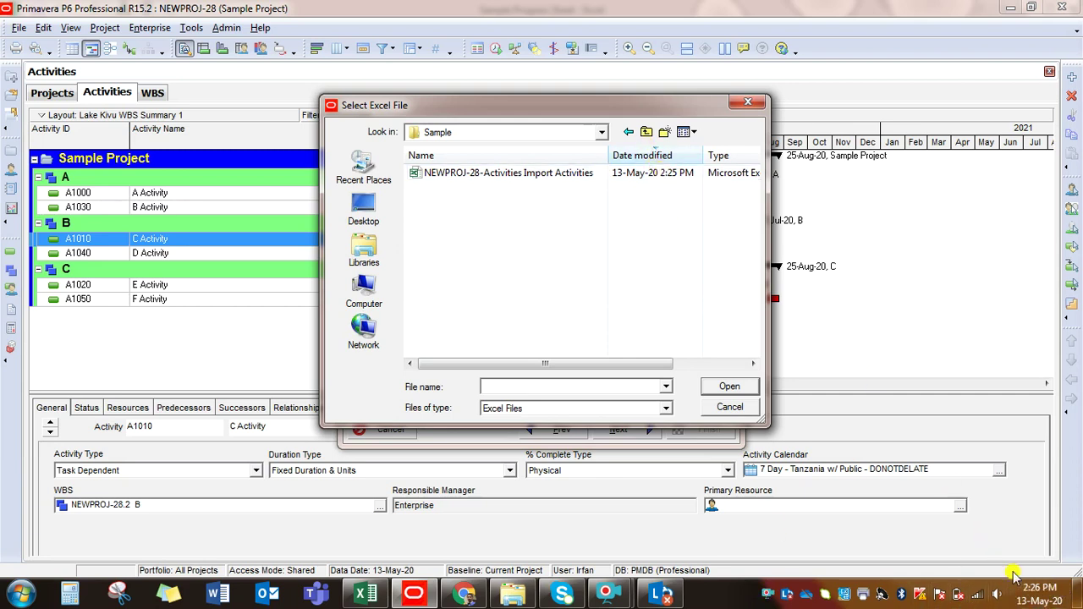
{"action": "double_click", "coordinate": [580, 175]}
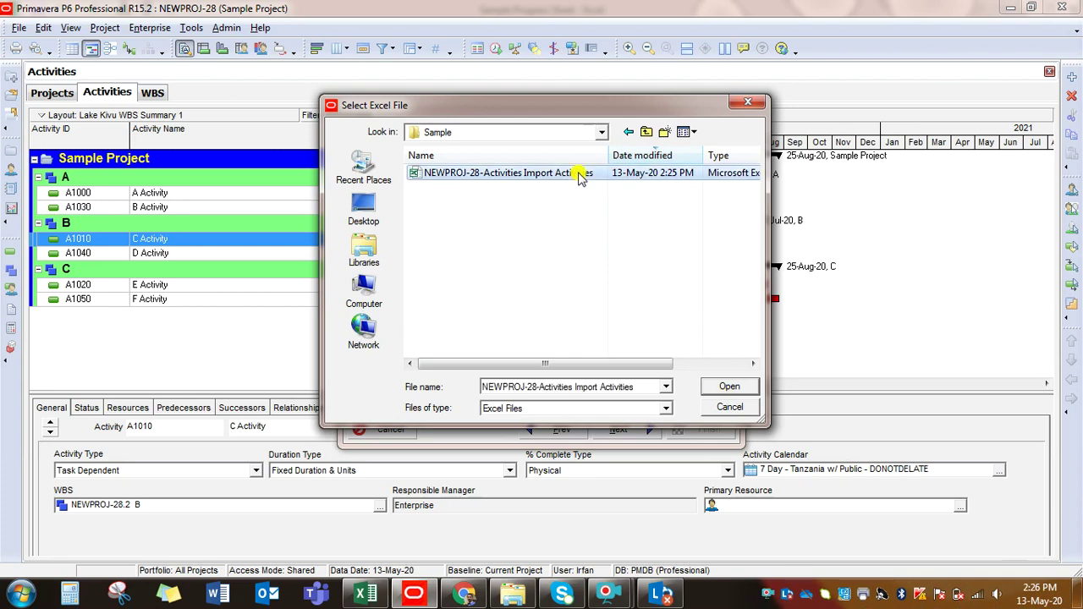
Step: Select Activities as the type of data to import and continue to the project options
{"action": "left_click", "coordinate": [629, 430]}
{"action": "left_click", "coordinate": [389, 273]}
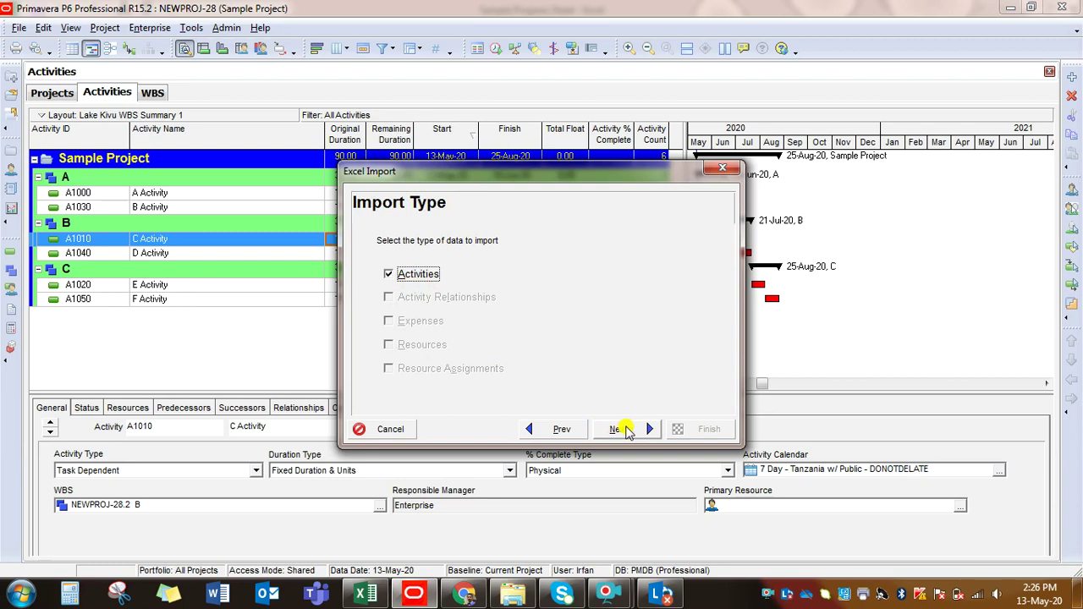
{"action": "left_click", "coordinate": [628, 431]}
Step: Set the destination project of the import to NEWPROJ-28 (Sample Project)
{"action": "left_click", "coordinate": [647, 312]}
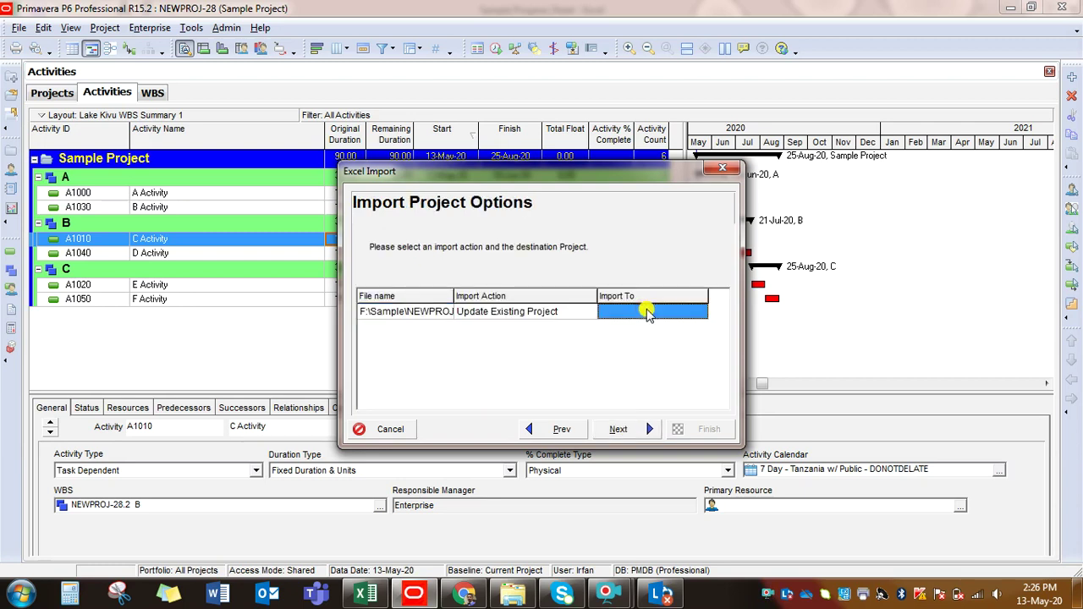
{"action": "left_click", "coordinate": [415, 318]}
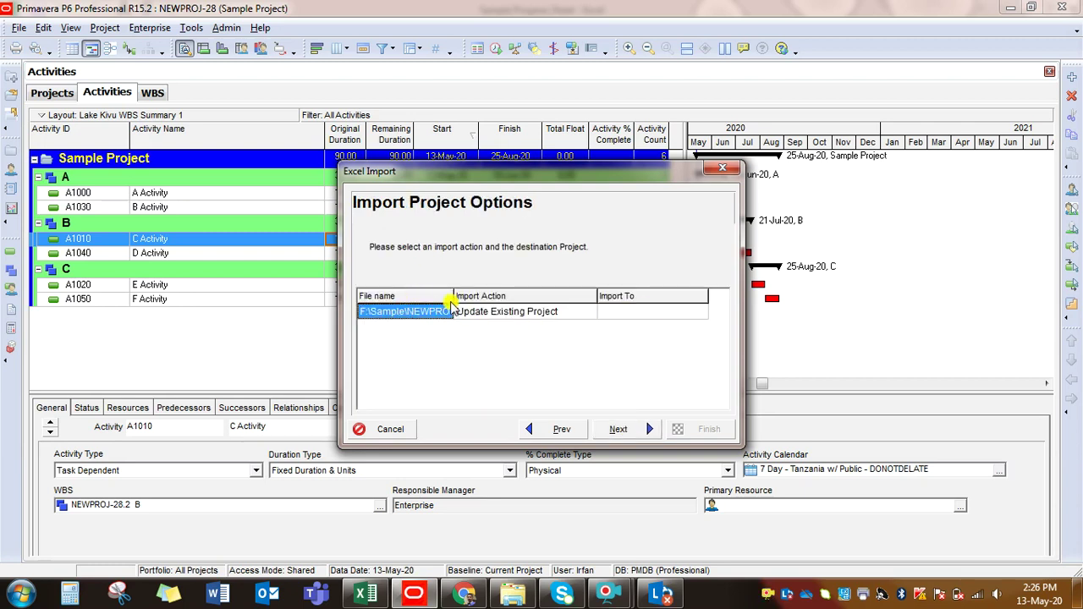
{"action": "left_click_drag", "start_coordinate": [523, 294], "coordinate": [461, 296]}
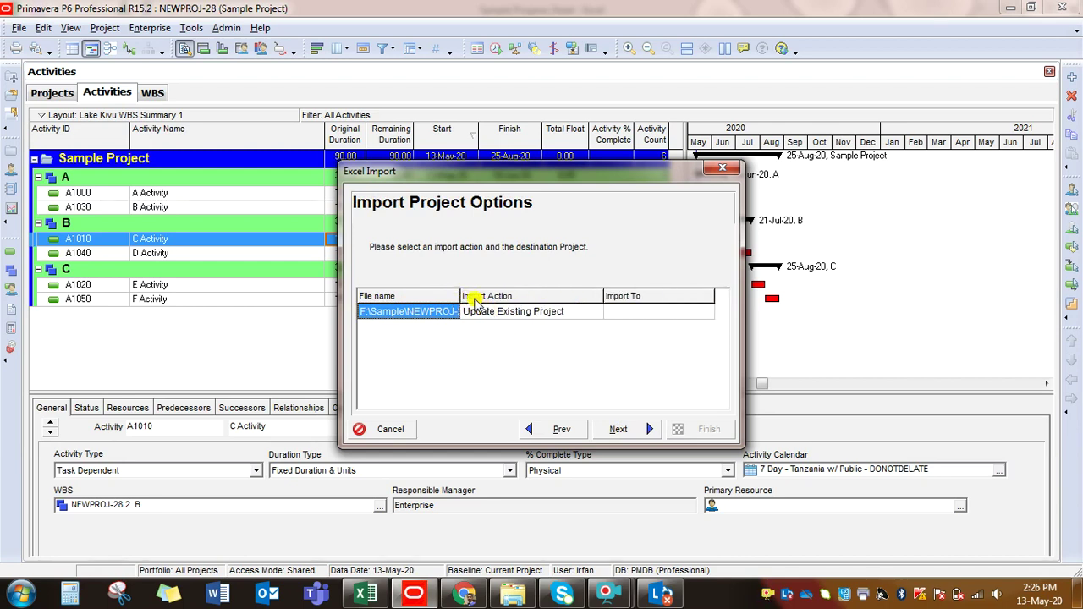
{"action": "left_click", "coordinate": [482, 313]}
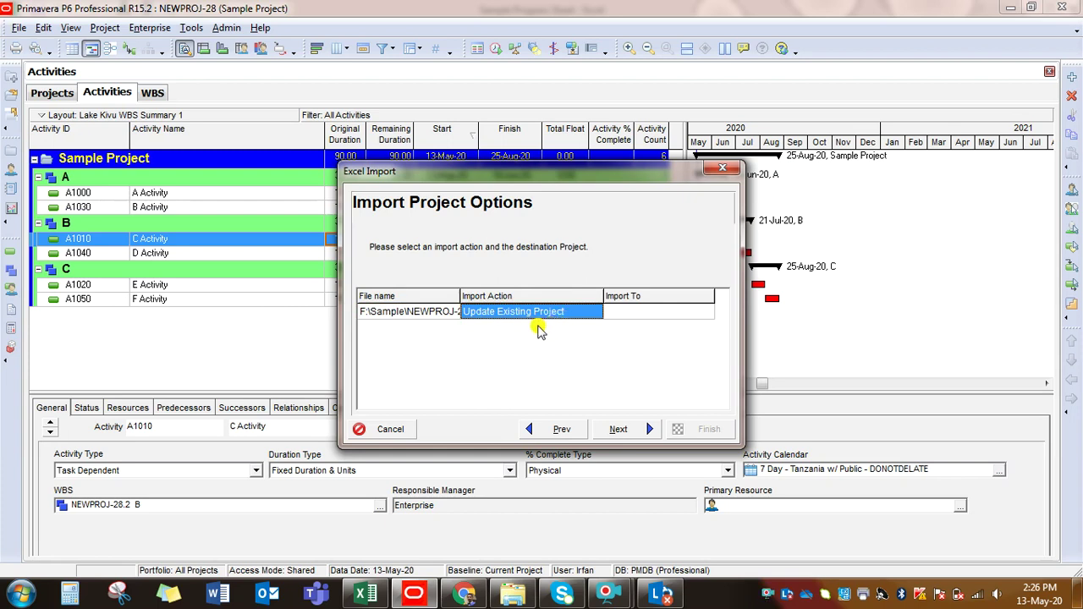
{"action": "left_click", "coordinate": [650, 312]}
{"action": "left_click", "coordinate": [686, 315]}
{"action": "left_click", "coordinate": [707, 311]}
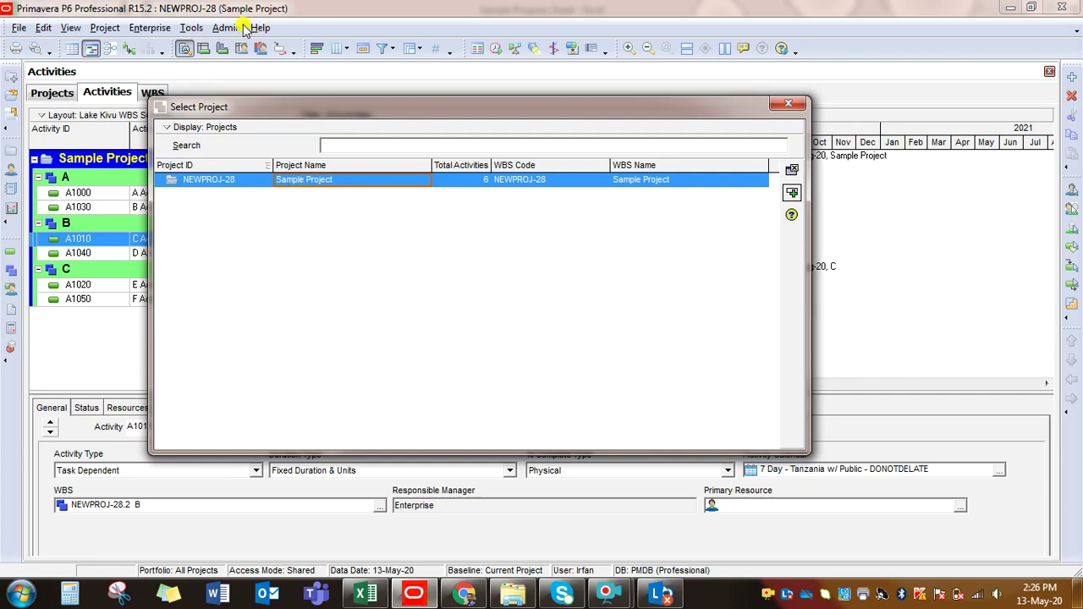
{"action": "double_click", "coordinate": [313, 186]}
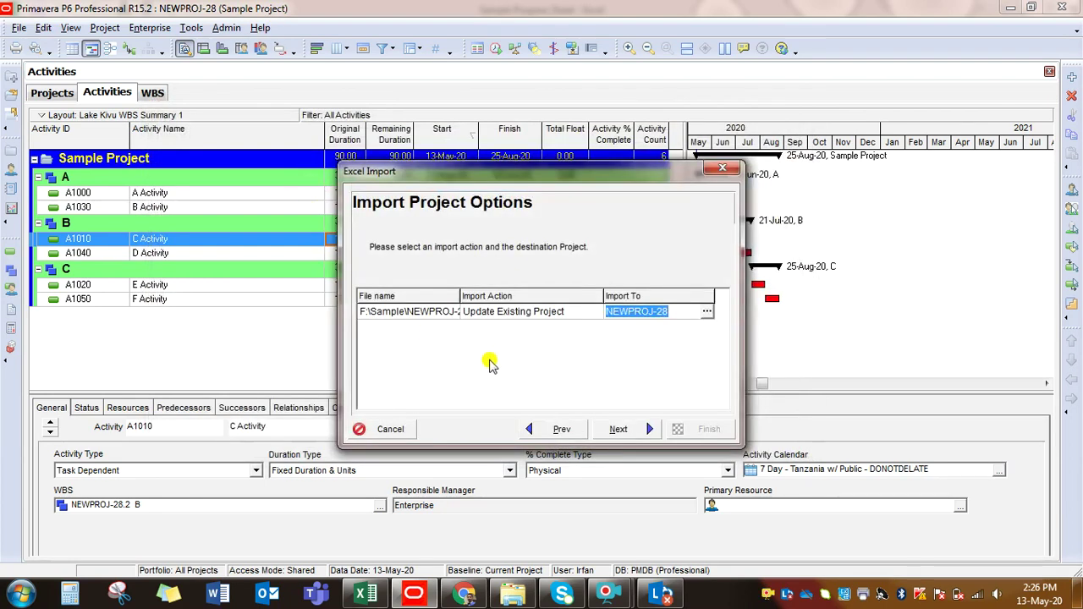
{"action": "left_click", "coordinate": [709, 313]}
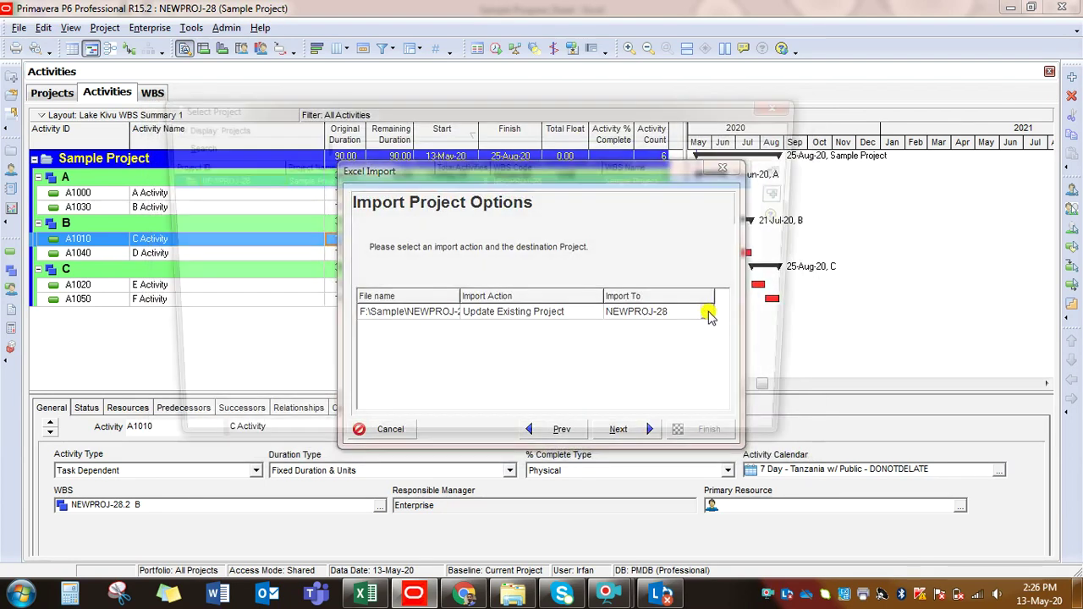
Step: Run the spreadsheet import as an update of the existing NEWPROJ-28 project and close the import result
{"action": "left_click", "coordinate": [792, 193]}
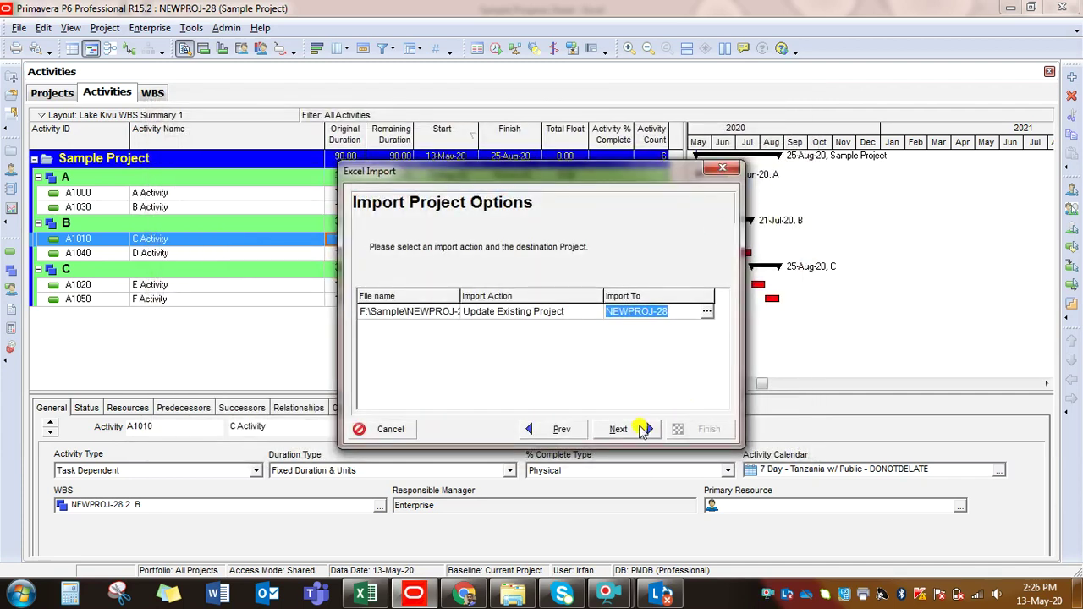
{"action": "left_click", "coordinate": [644, 429]}
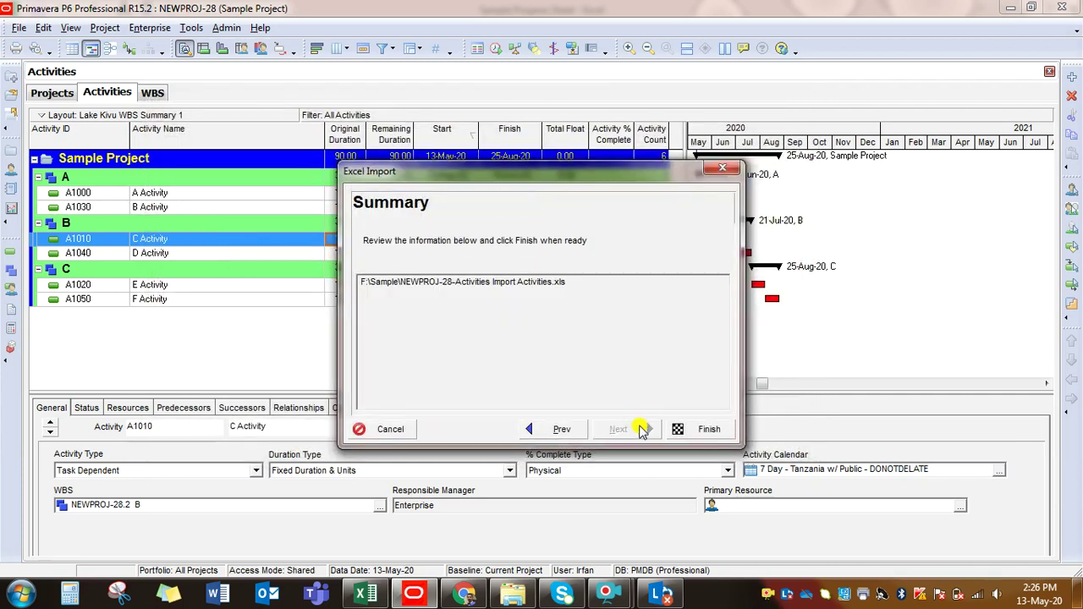
{"action": "left_click", "coordinate": [694, 430]}
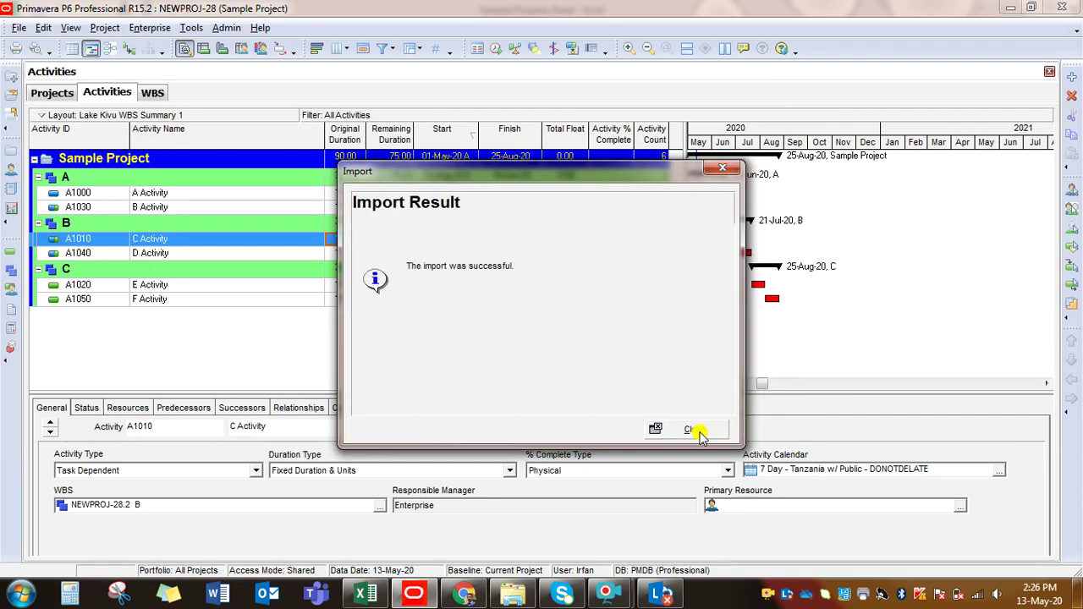
{"action": "left_click", "coordinate": [695, 430]}
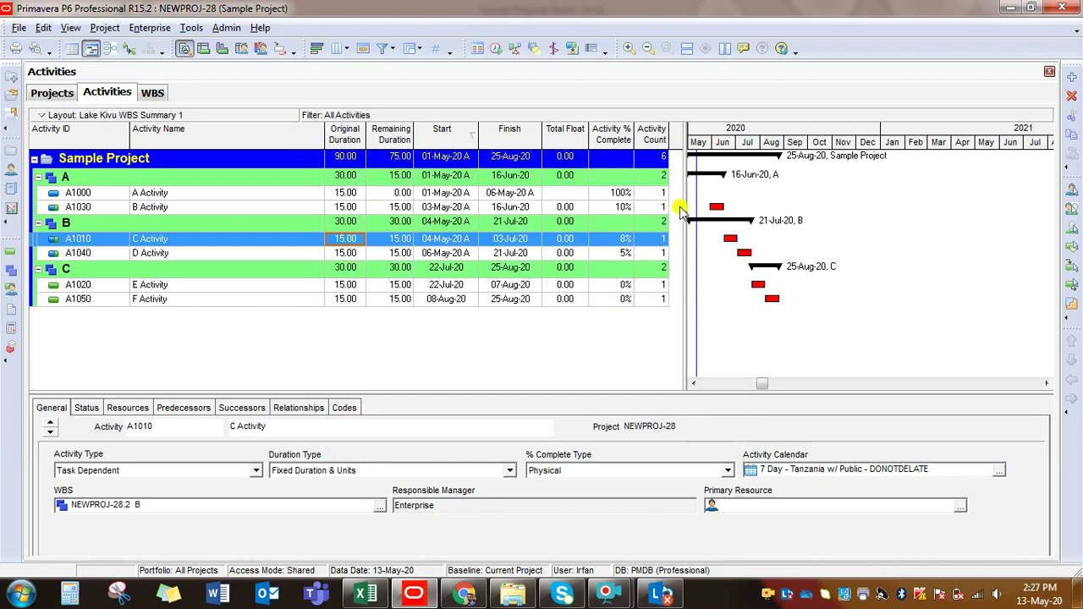
Step: Compare A Activity's percent complete, actual start and actual finish in the Excel progress sheet with the imported values in Primavera P6
{"action": "left_click_drag", "start_coordinate": [682, 209], "coordinate": [831, 204]}
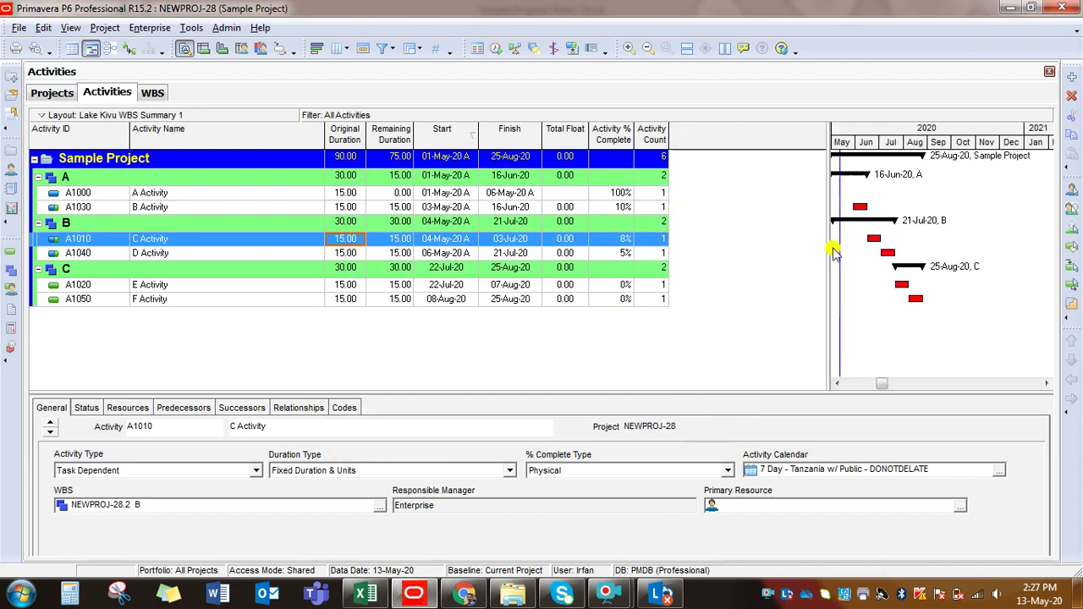
{"action": "left_click", "coordinate": [186, 195]}
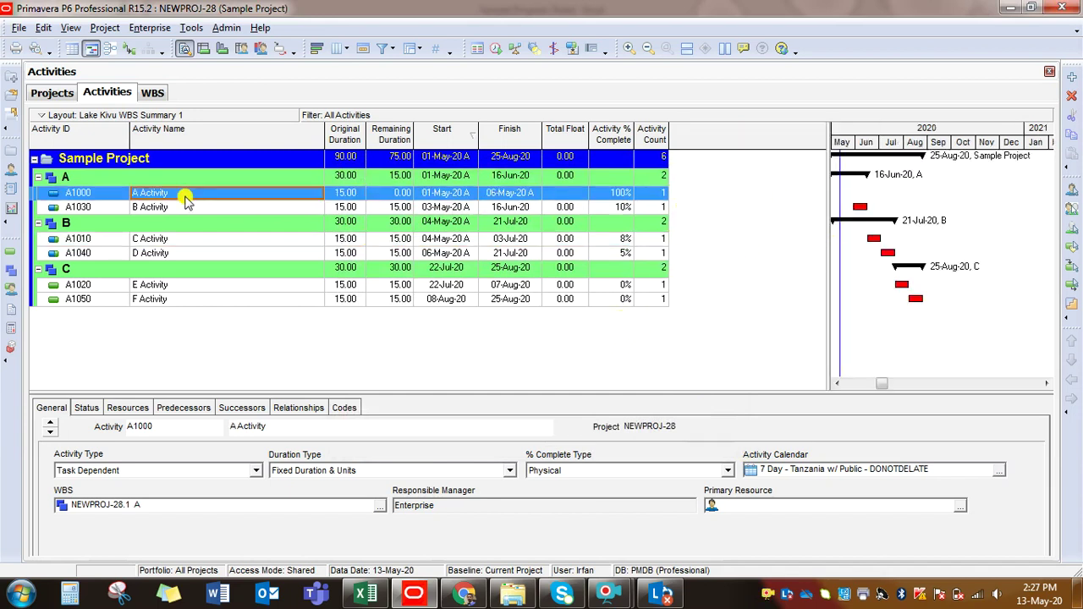
{"action": "left_click", "coordinate": [355, 594]}
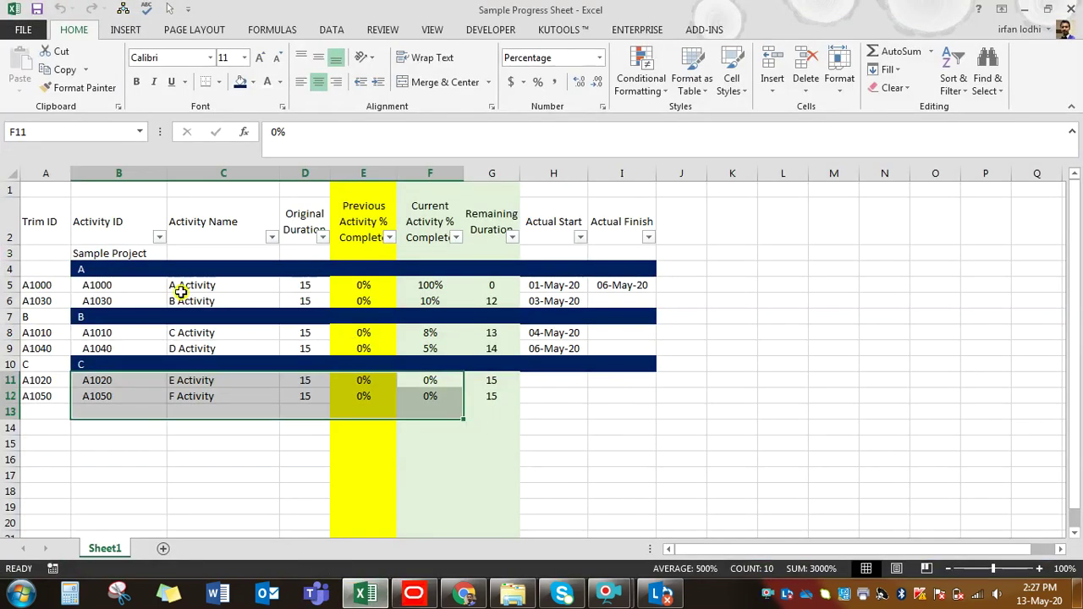
{"action": "left_click", "coordinate": [106, 286]}
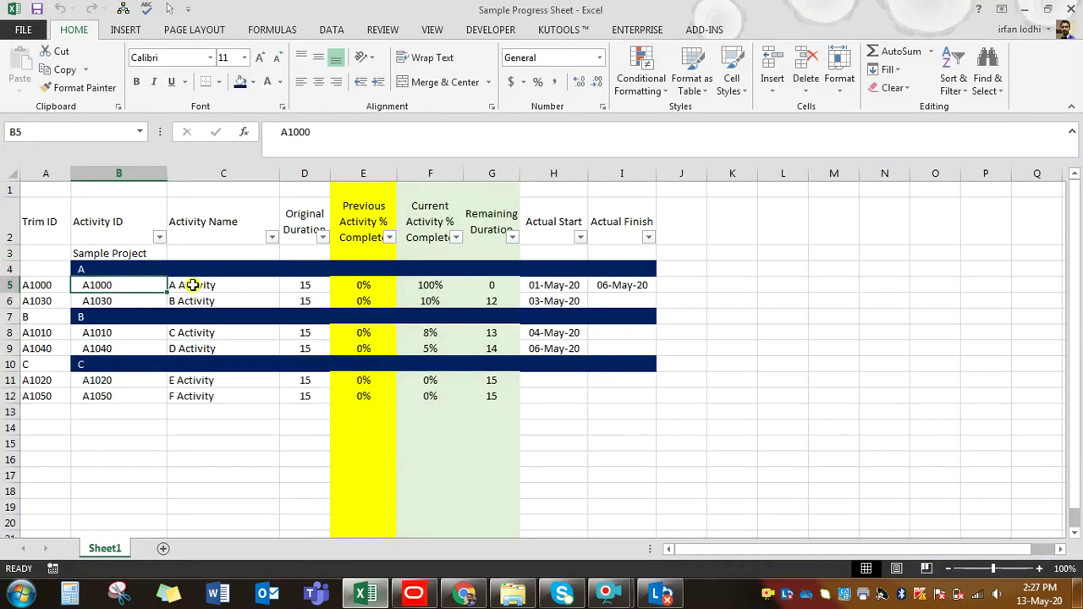
{"action": "left_click", "coordinate": [193, 285]}
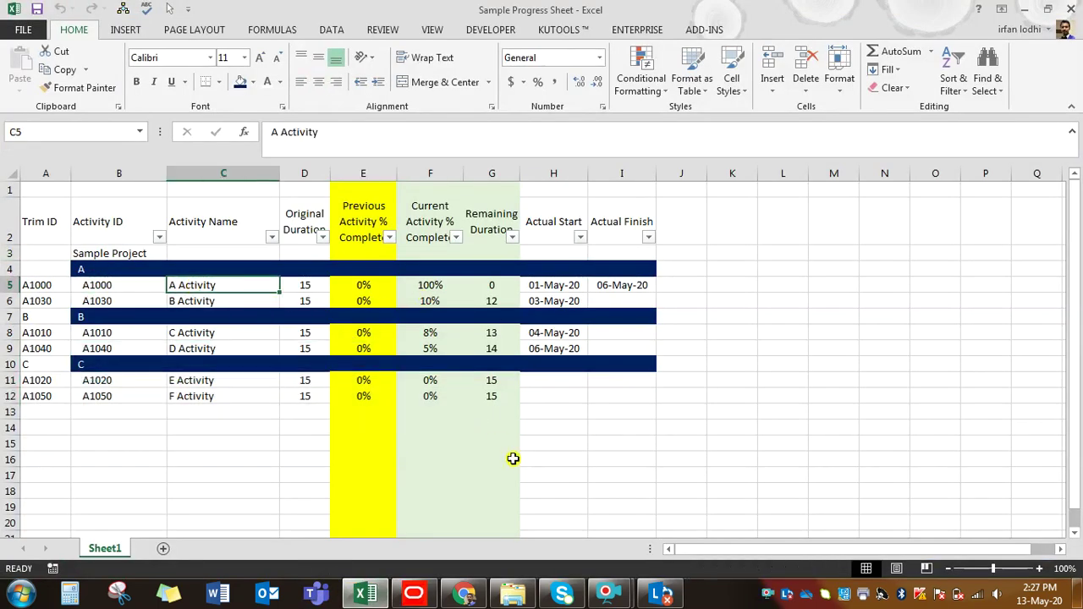
{"action": "left_click", "coordinate": [428, 285]}
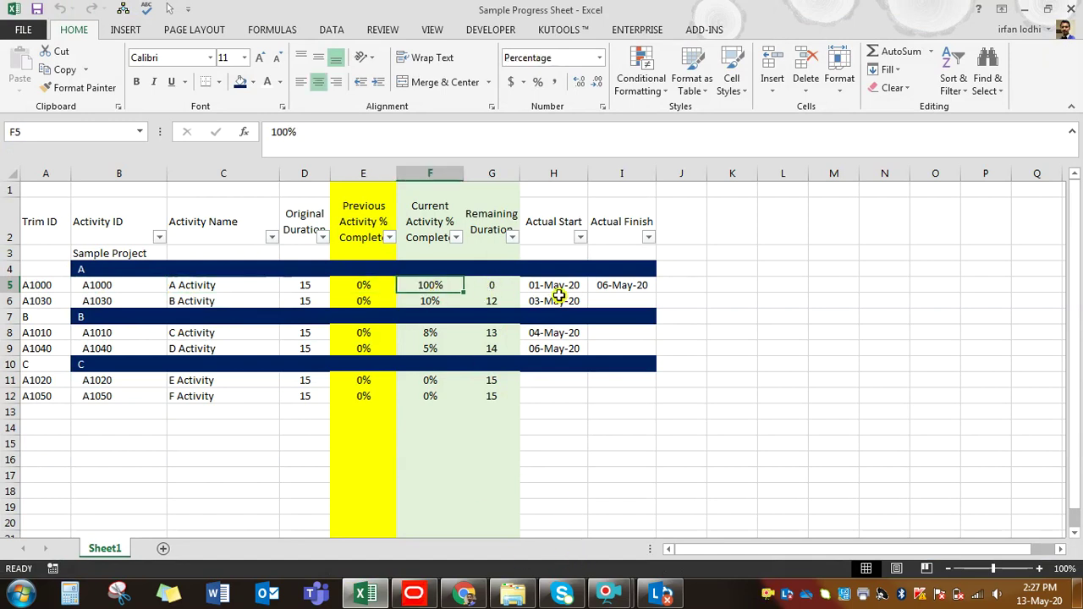
{"action": "left_click", "coordinate": [547, 286]}
{"action": "left_click", "coordinate": [626, 285]}
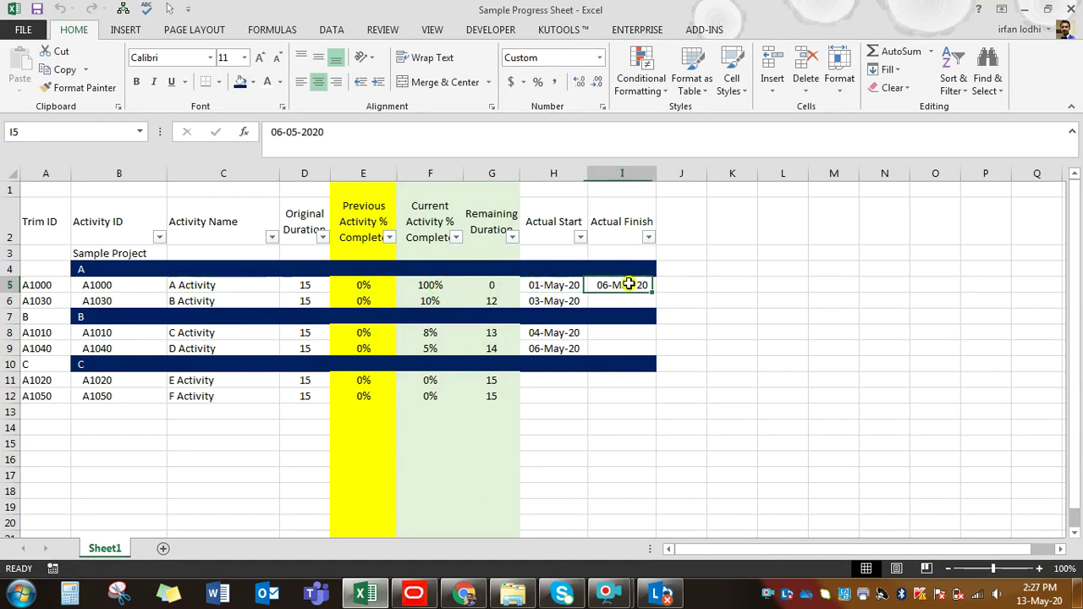
{"action": "left_click", "coordinate": [417, 595]}
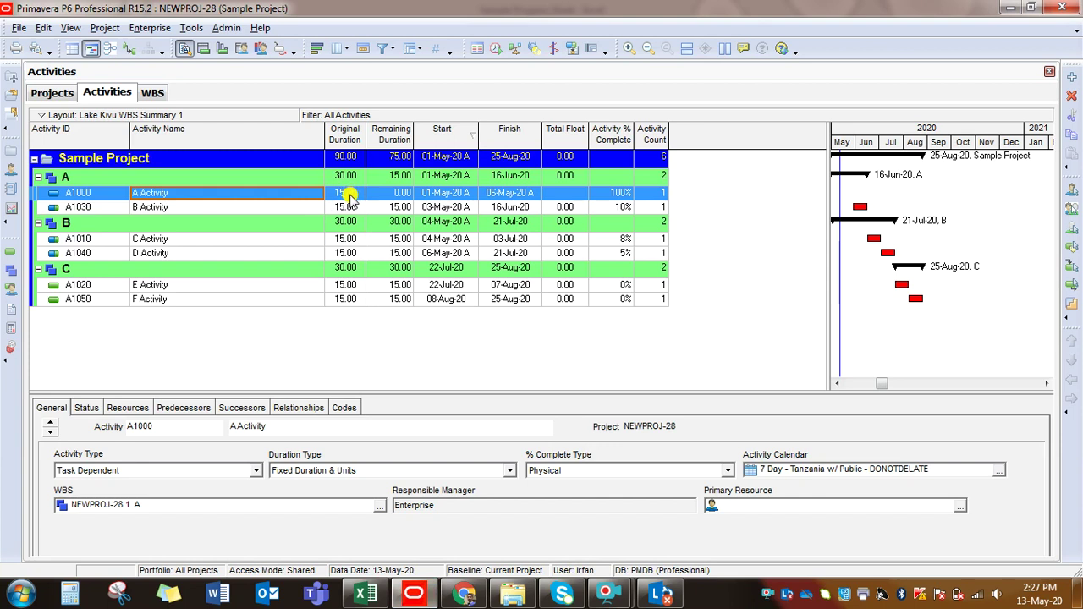
{"action": "left_click", "coordinate": [618, 194]}
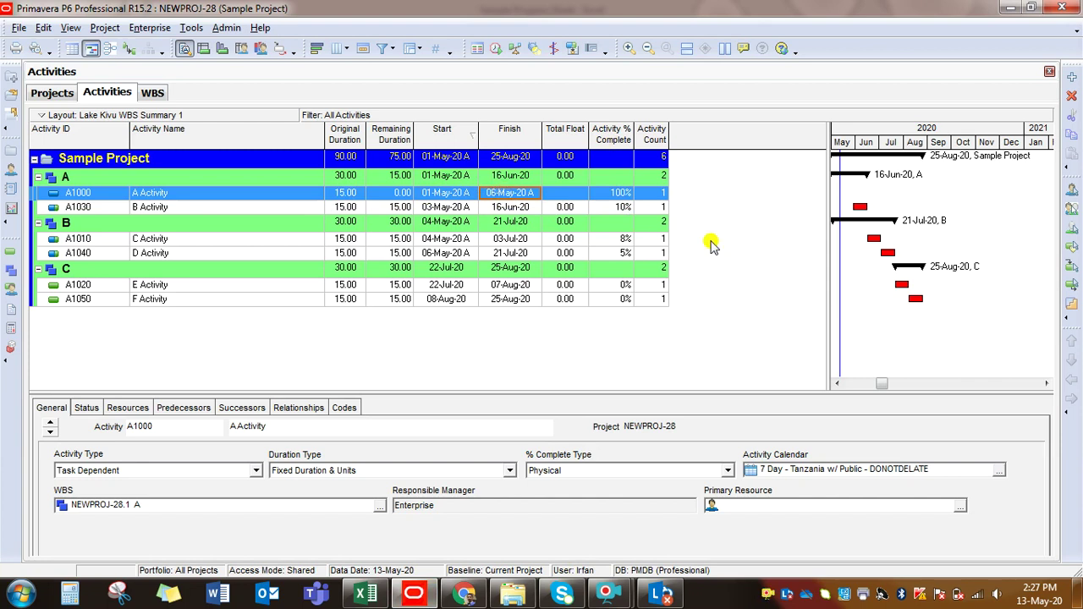
Step: Compare B Activity's percent complete and actual start in the Excel progress sheet with its values in Primavera P6
{"action": "left_click", "coordinate": [365, 594]}
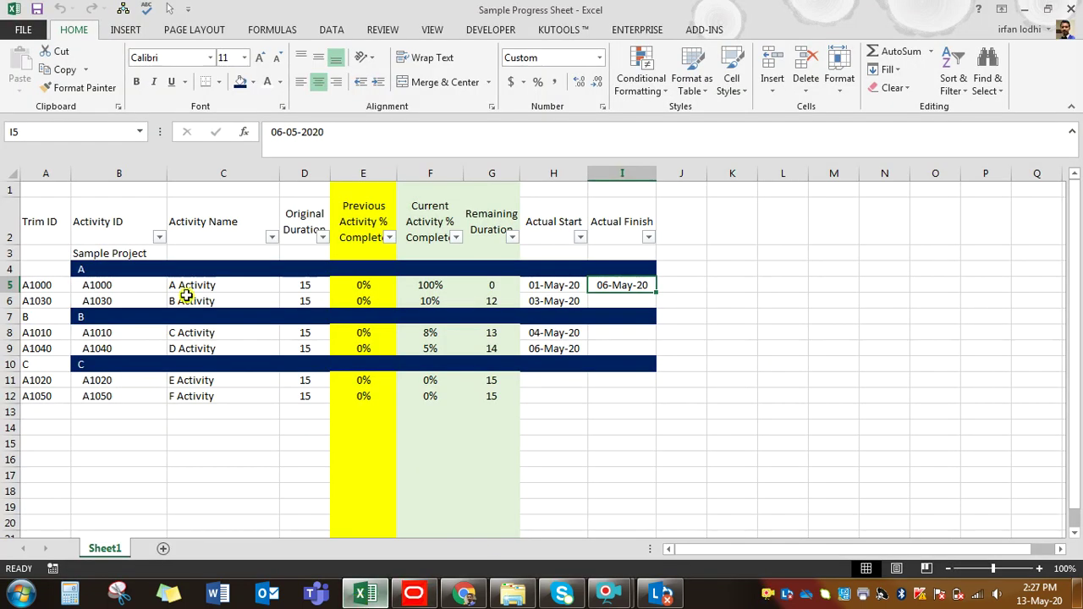
{"action": "left_click", "coordinate": [409, 298]}
{"action": "left_click", "coordinate": [172, 305]}
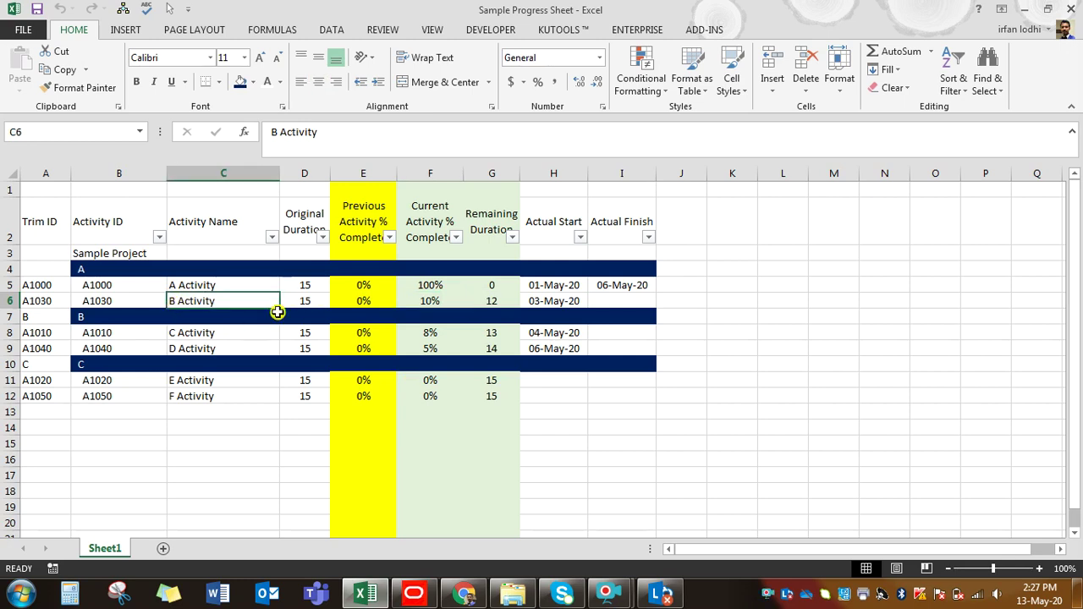
{"action": "left_click", "coordinate": [427, 300]}
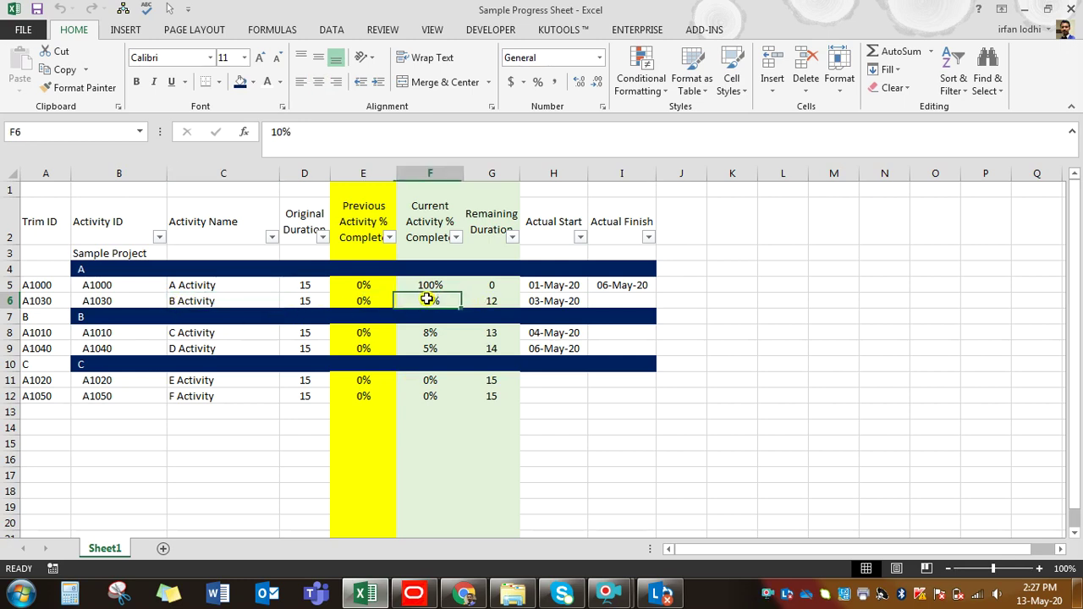
{"action": "left_click", "coordinate": [552, 300]}
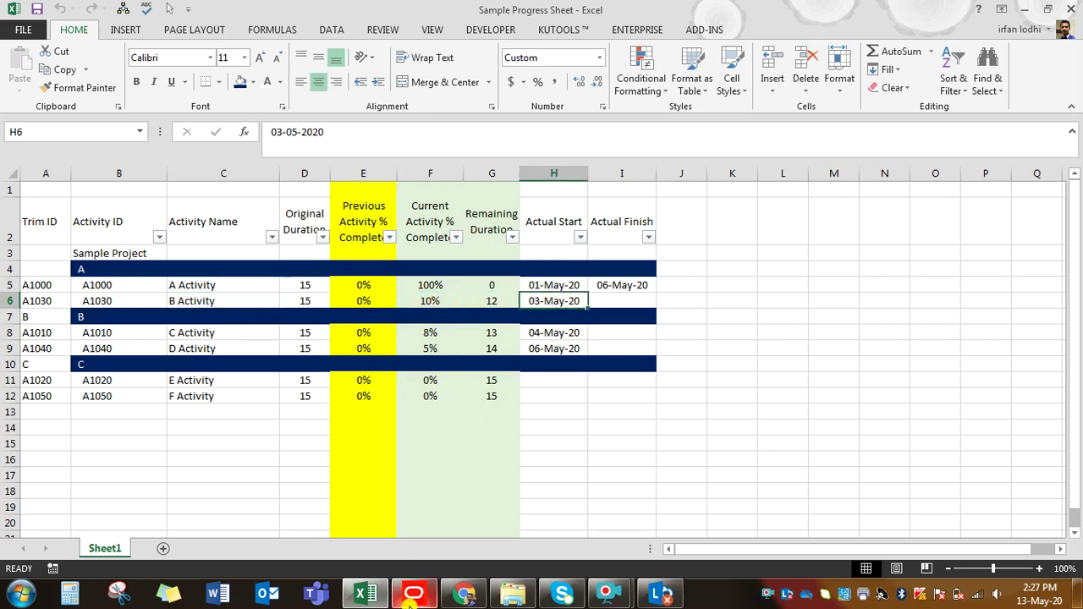
{"action": "left_click", "coordinate": [414, 592]}
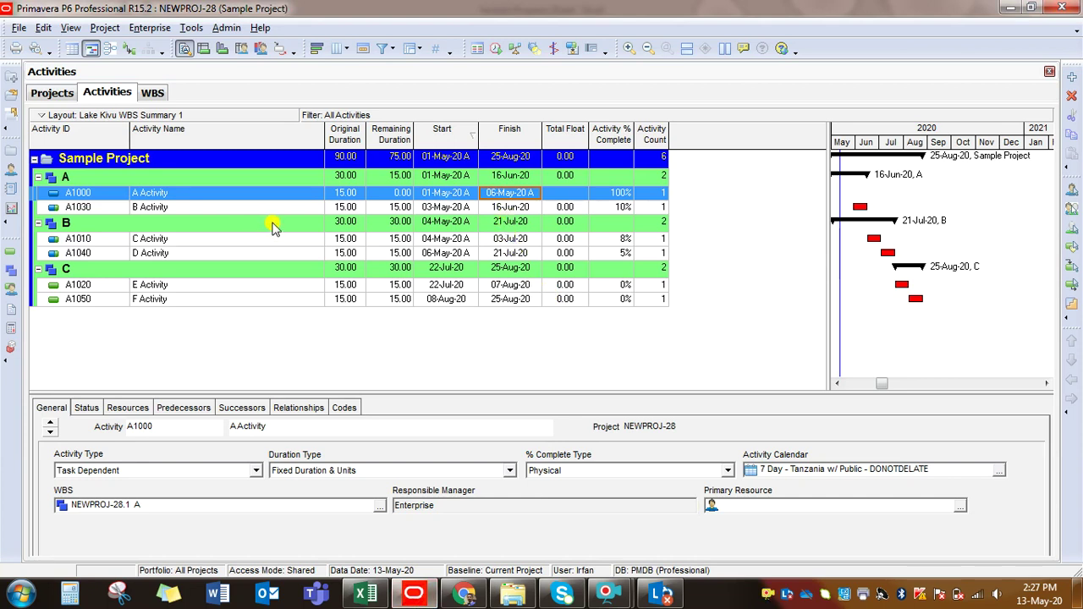
{"action": "left_click", "coordinate": [616, 208]}
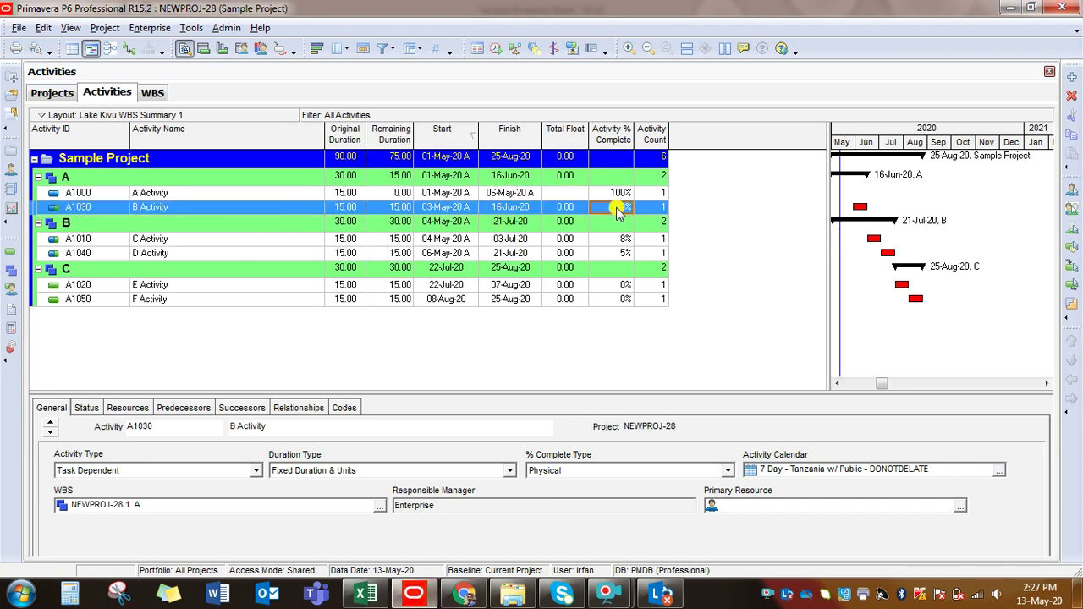
{"action": "left_click", "coordinate": [434, 209]}
Step: Check the percent complete of C and D Activity against the Excel sheet, and of E and F Activity in Primavera P6
{"action": "left_click", "coordinate": [624, 239]}
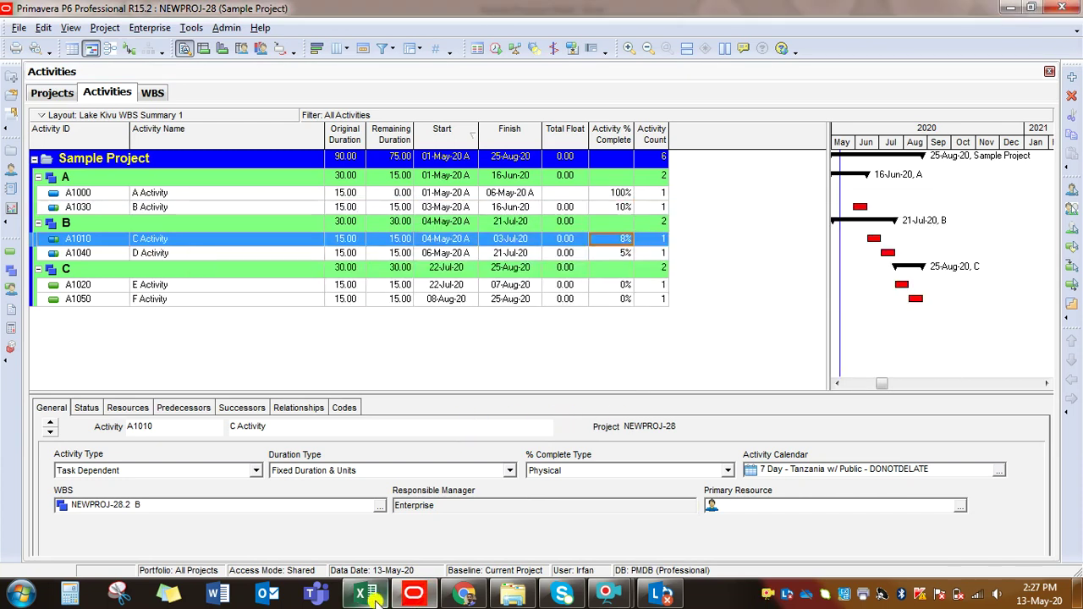
{"action": "left_click", "coordinate": [365, 595]}
{"action": "left_click", "coordinate": [433, 331]}
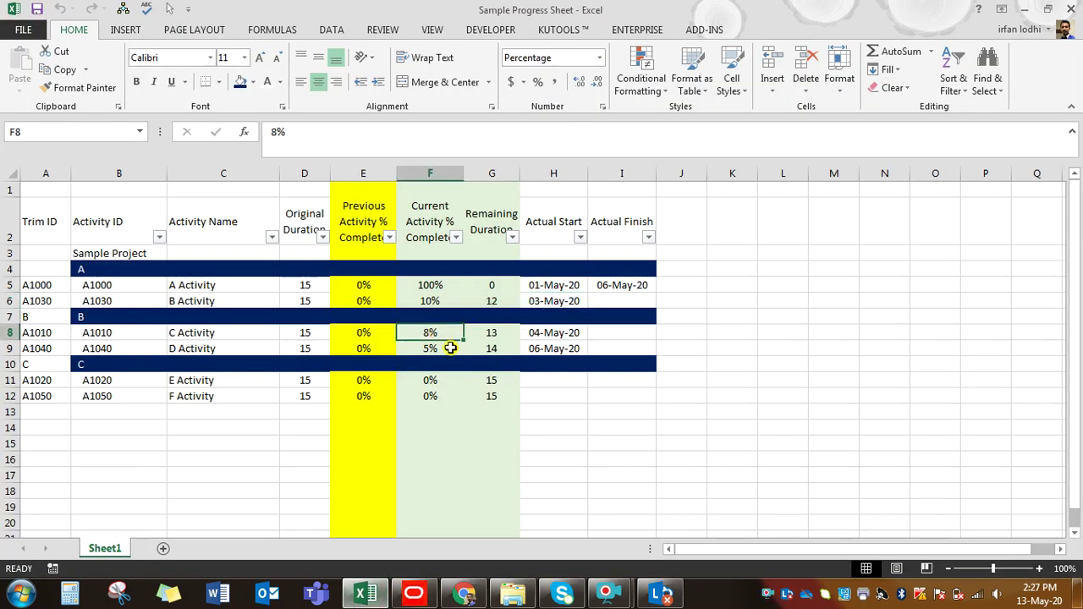
{"action": "left_click", "coordinate": [436, 348]}
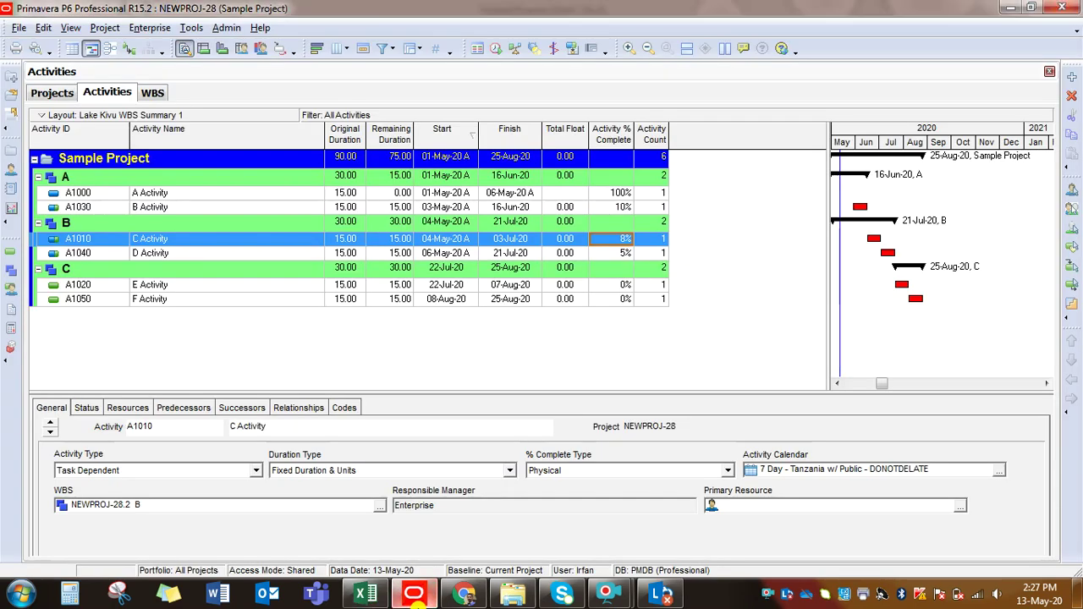
{"action": "left_click", "coordinate": [414, 594]}
{"action": "left_click", "coordinate": [153, 285]}
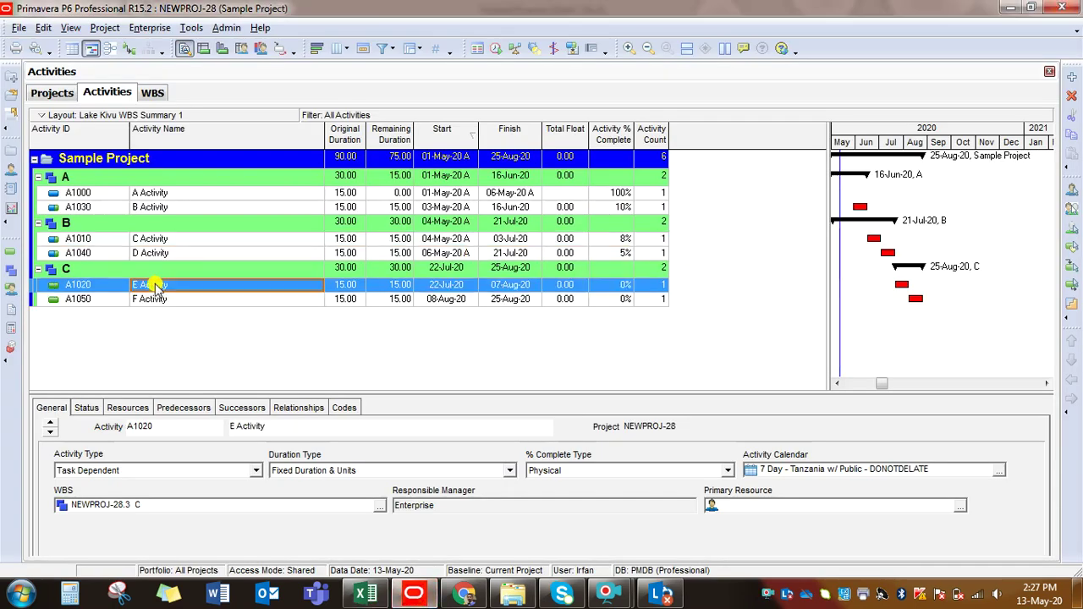
{"action": "left_click", "coordinate": [226, 299]}
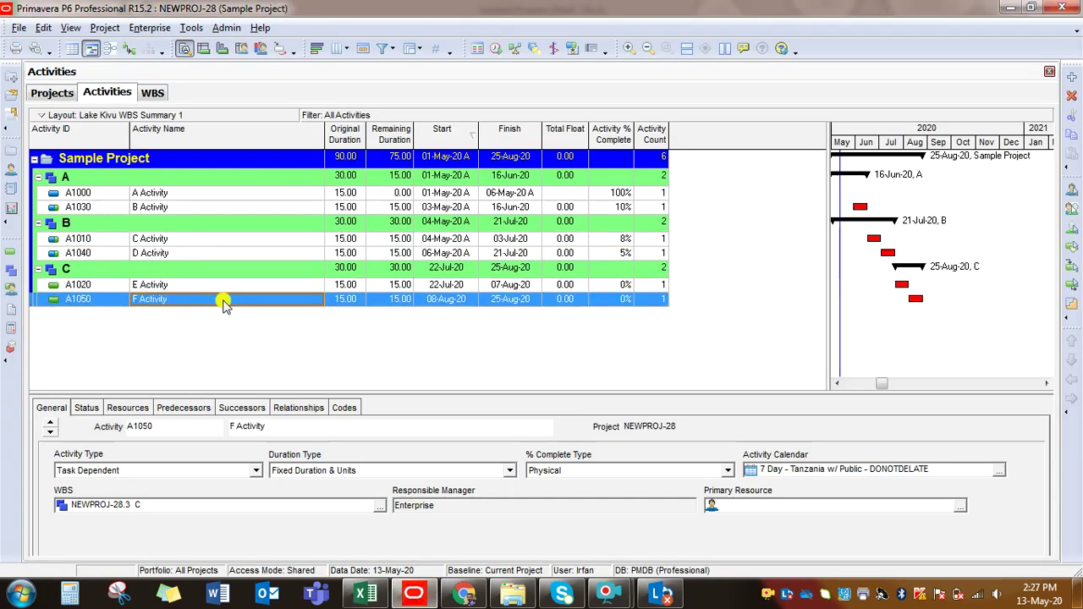
{"action": "left_click", "coordinate": [622, 286]}
{"action": "left_click", "coordinate": [622, 300]}
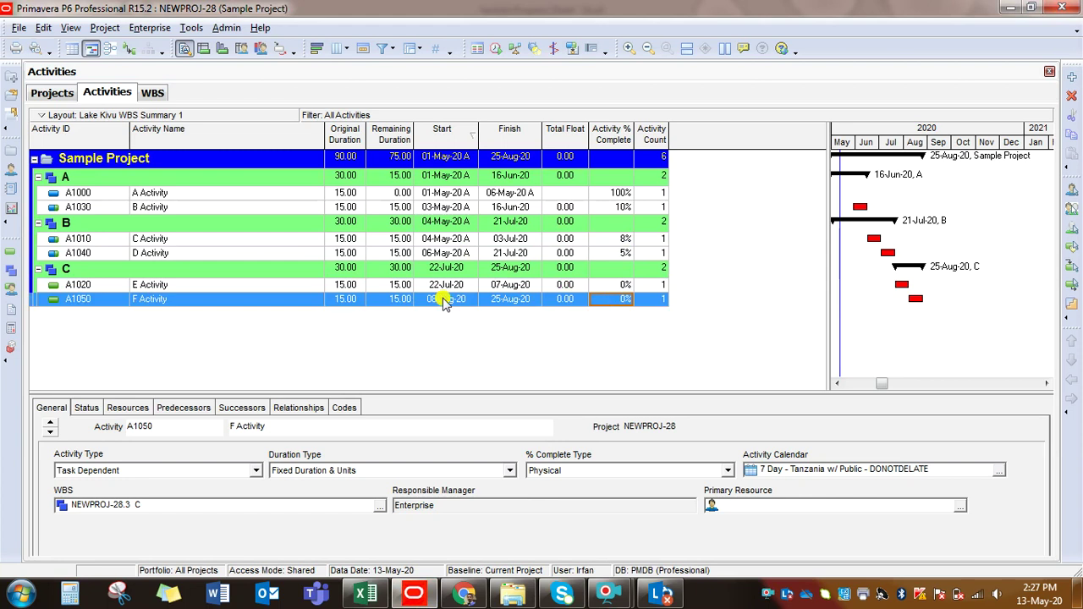
Step: Examine the start dates of all six activities to distinguish actual starts from planned ones
{"action": "left_click", "coordinate": [442, 286]}
{"action": "left_click", "coordinate": [446, 301]}
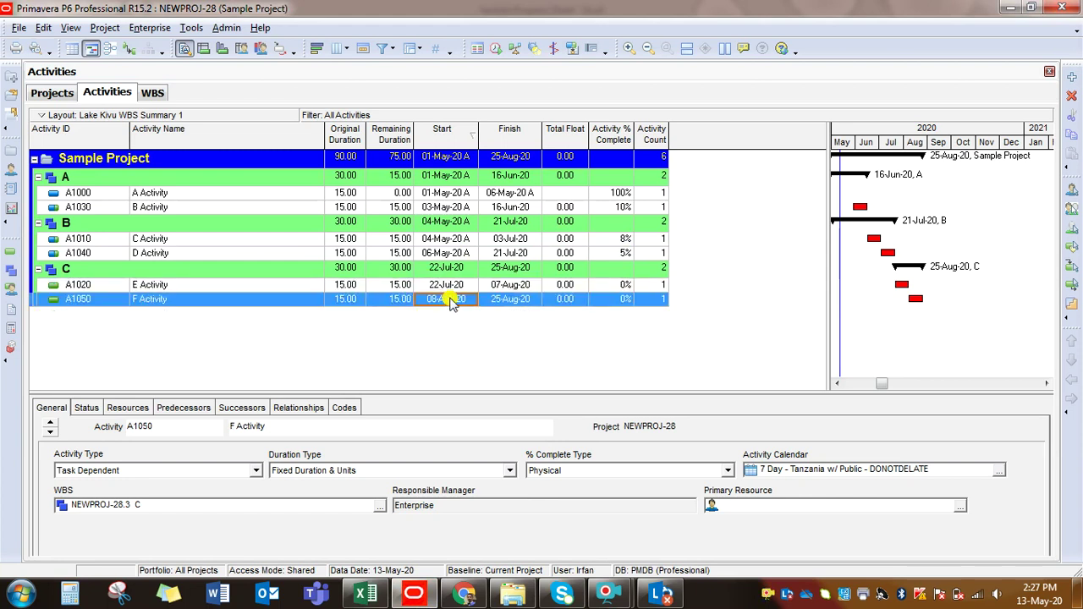
{"action": "left_click", "coordinate": [447, 240]}
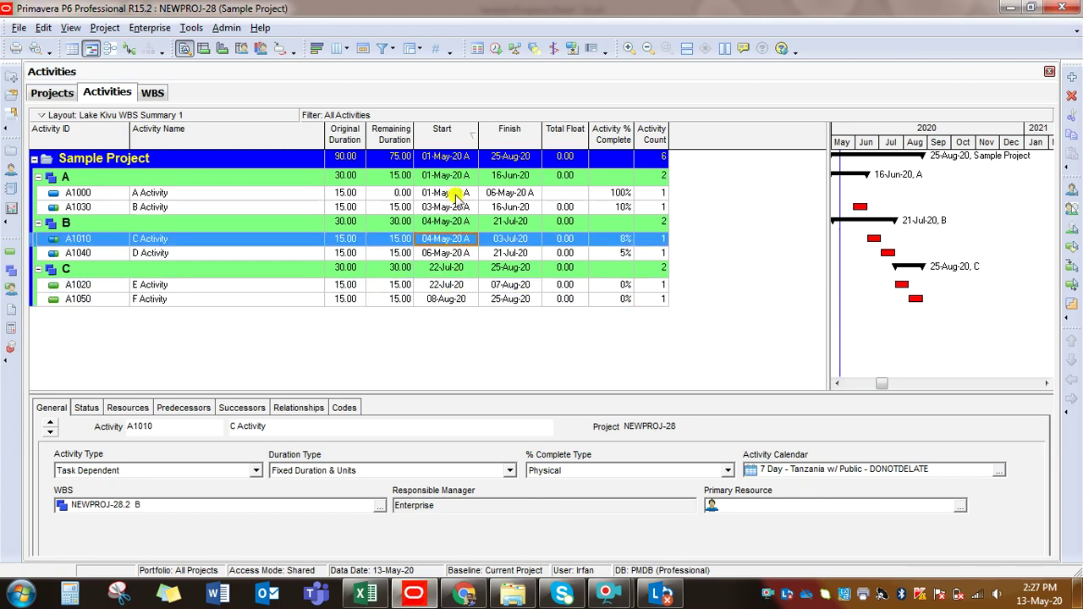
{"action": "left_click", "coordinate": [453, 193]}
{"action": "left_click", "coordinate": [464, 208]}
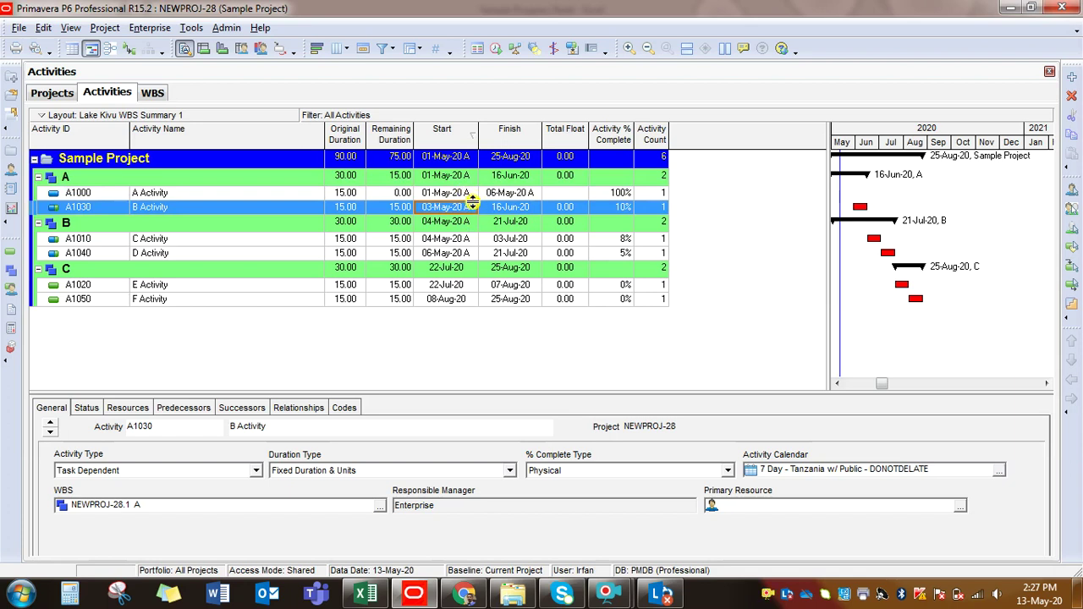
{"action": "left_click", "coordinate": [464, 239]}
{"action": "left_click", "coordinate": [464, 254]}
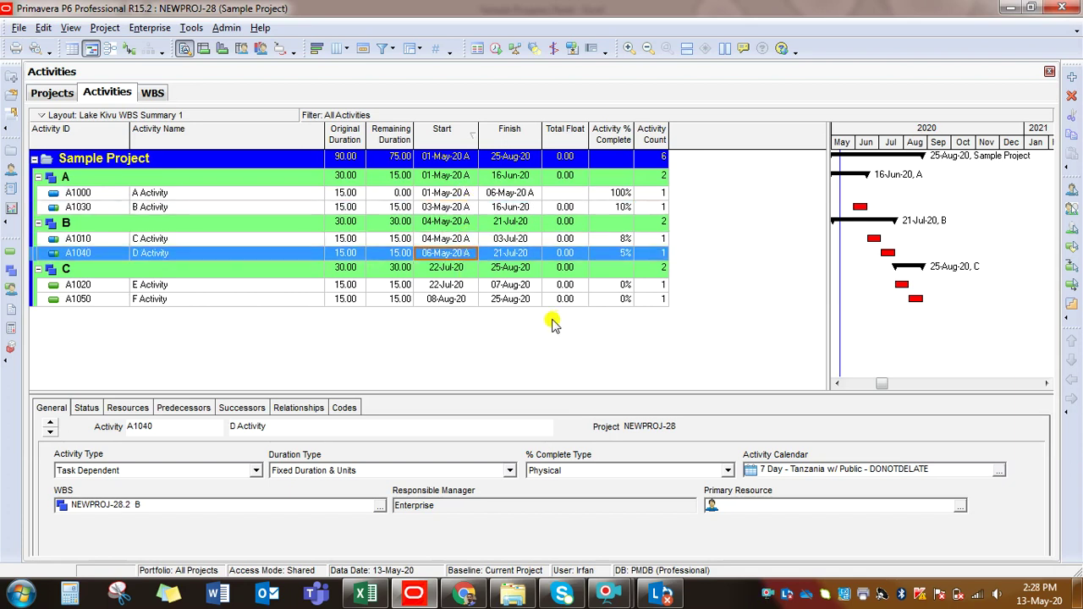
{"action": "left_click", "coordinate": [166, 240]}
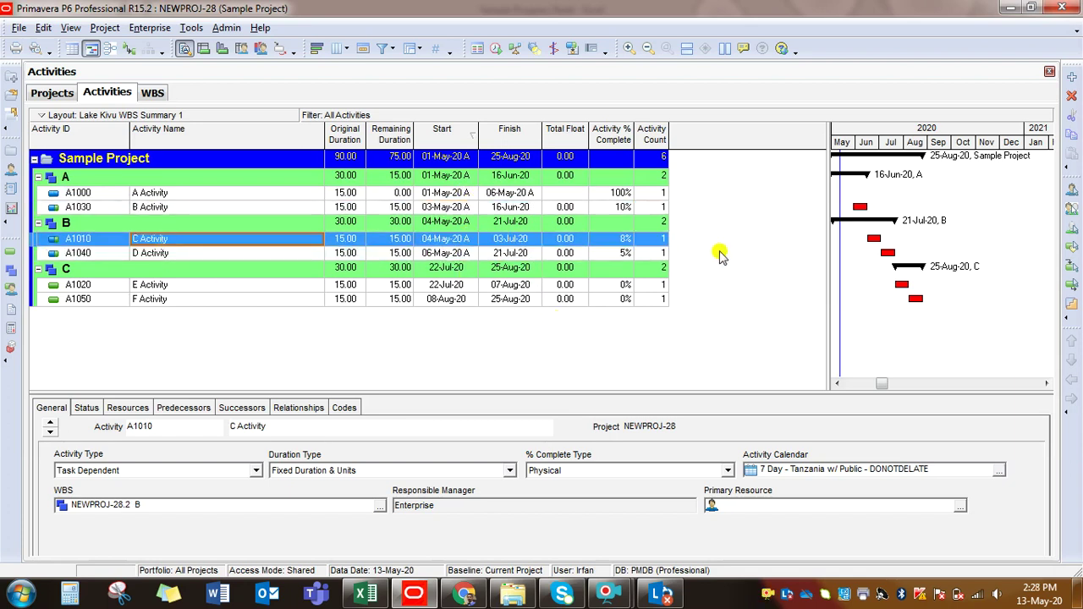
Step: Widen the Gantt chart area and examine the remaining durations of B and C Activity and B Activity's finish date
{"action": "left_click_drag", "start_coordinate": [829, 133], "coordinate": [693, 139]}
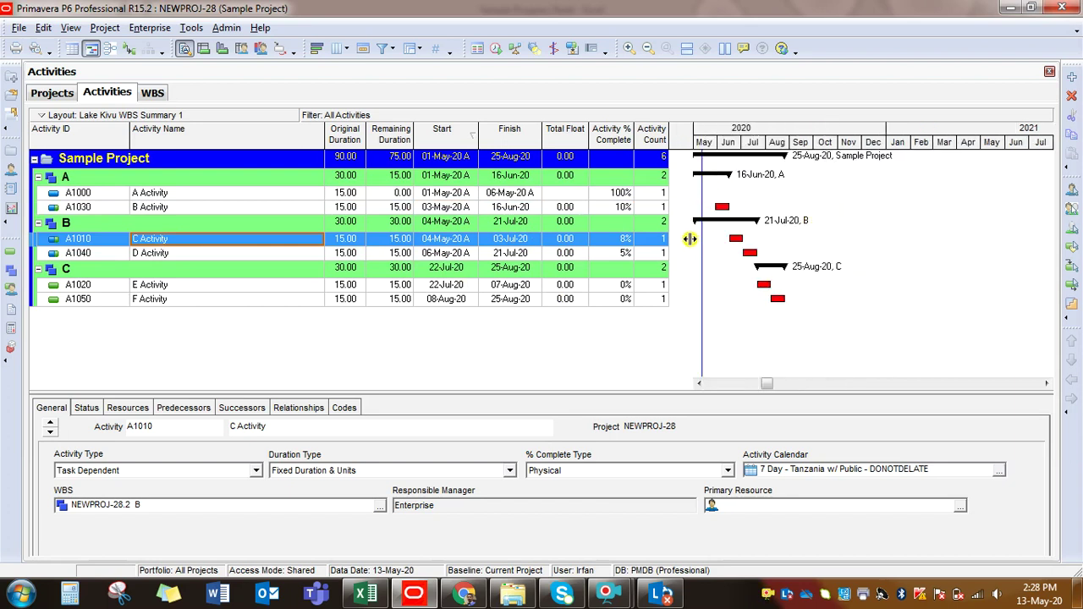
{"action": "left_click", "coordinate": [465, 195]}
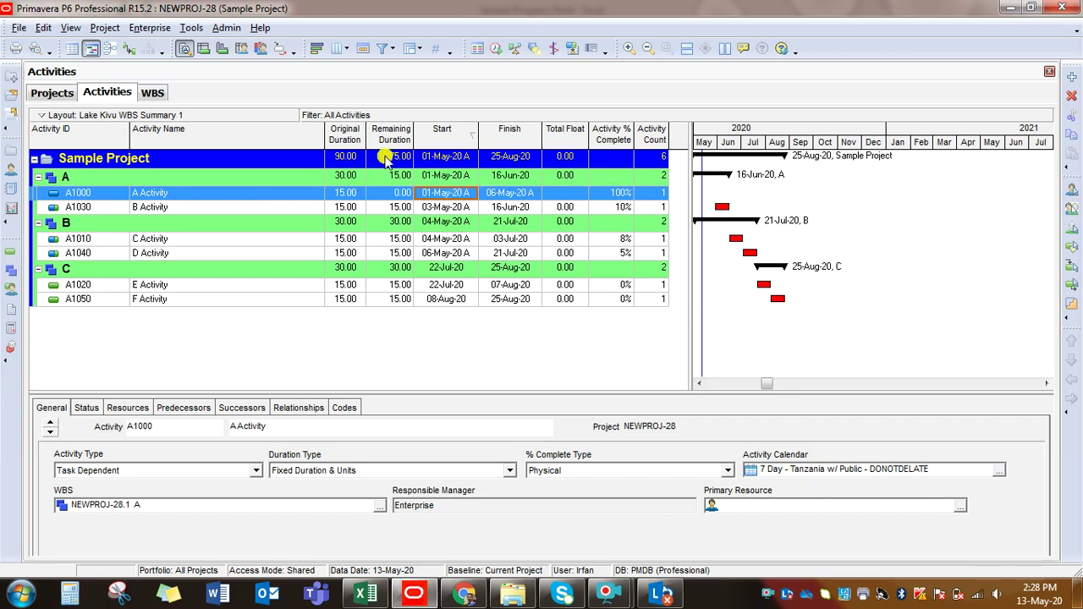
{"action": "left_click", "coordinate": [394, 208]}
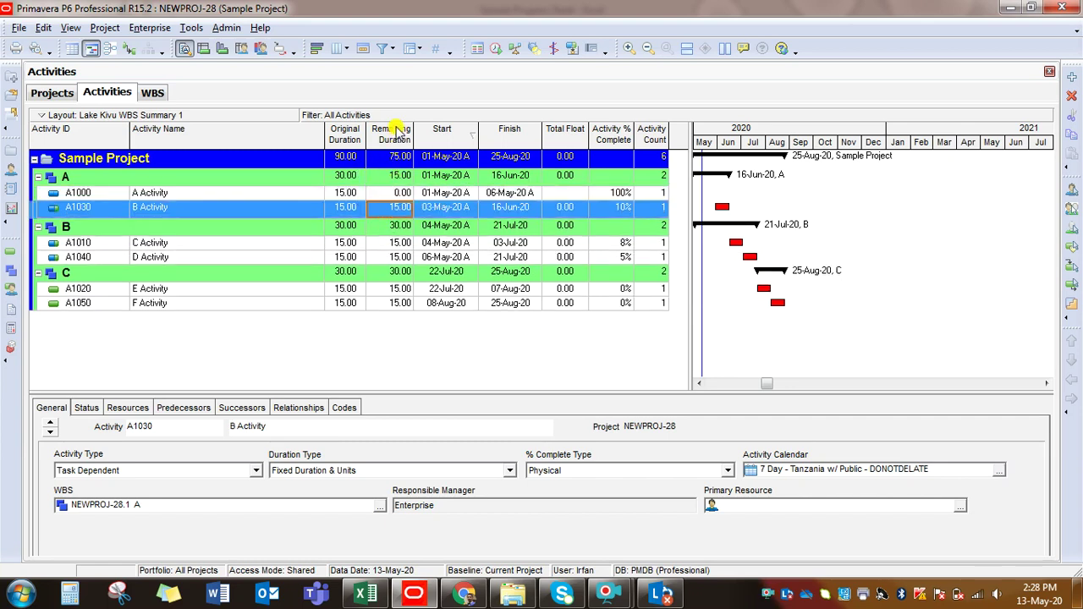
{"action": "left_click", "coordinate": [391, 243]}
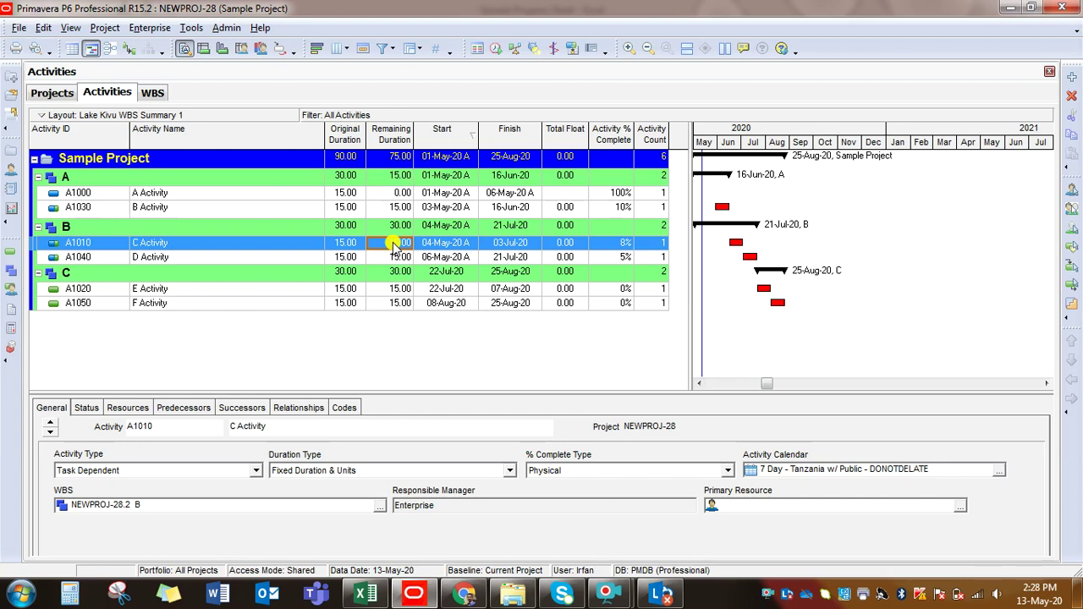
{"action": "left_click", "coordinate": [500, 208]}
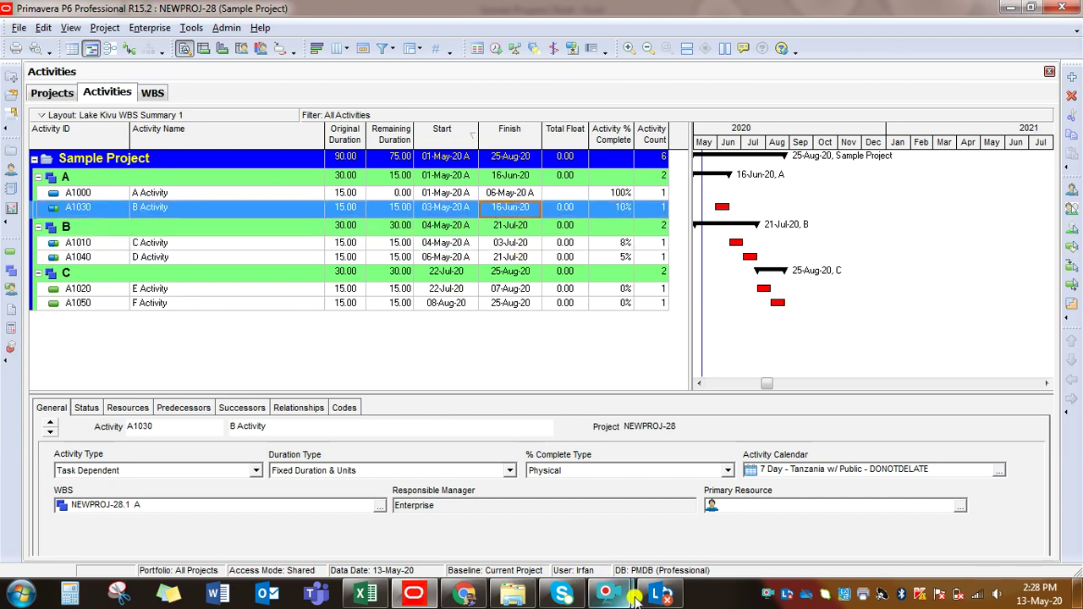
{"action": "mouse_move", "coordinate": [635, 597]}
{"action": "left_click", "coordinate": [657, 533]}
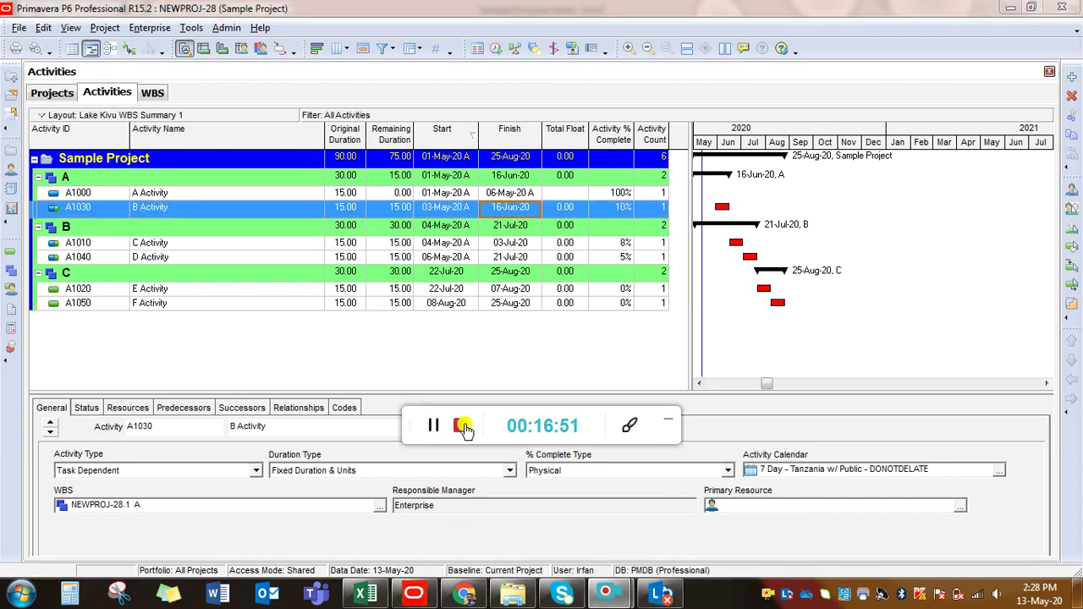